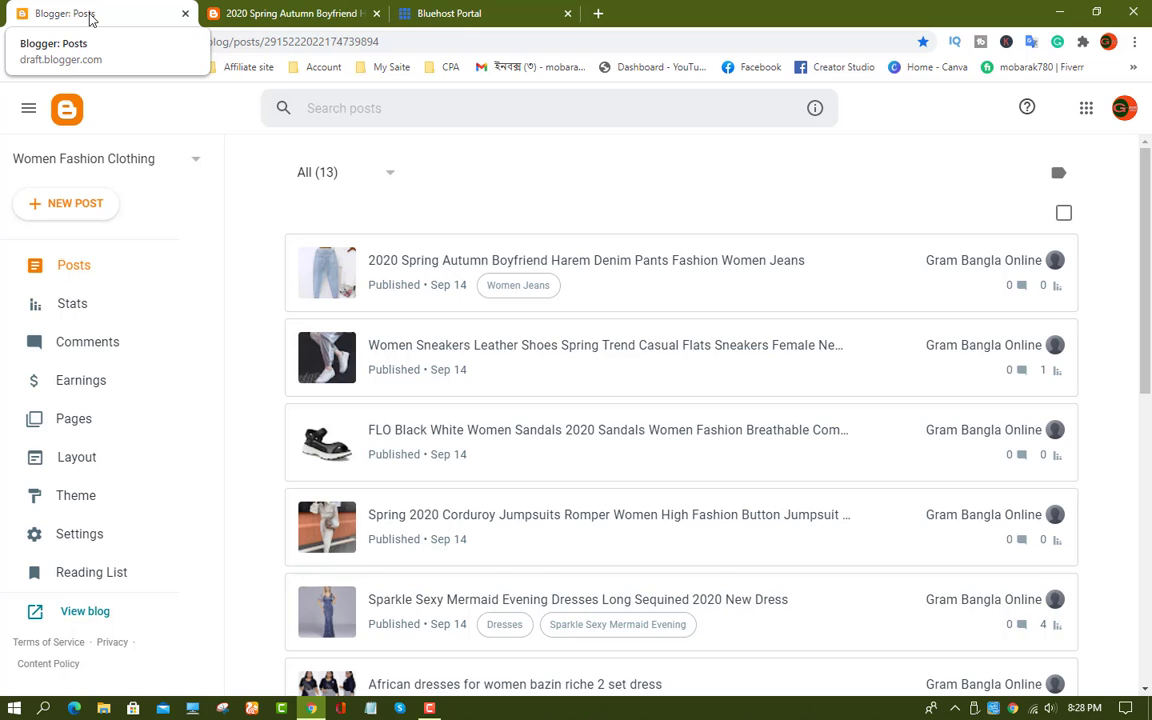
- Open the home page of the Women Fashion Clothing blog from its published jeans post
click(290, 13)
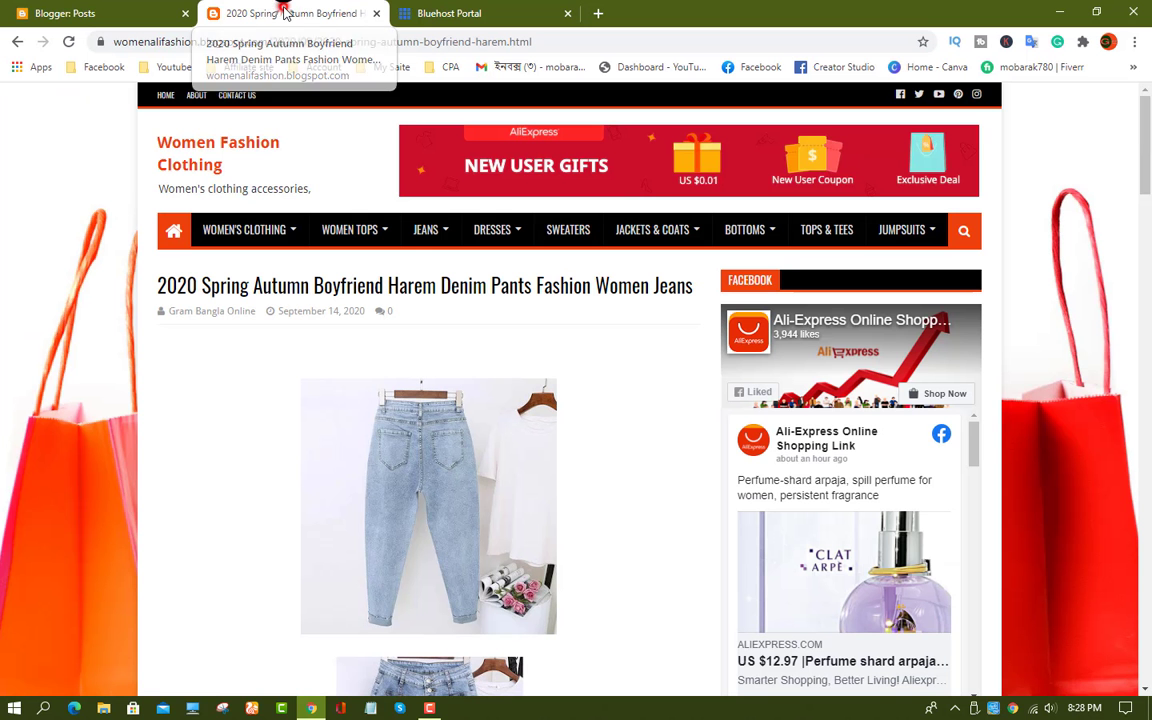
click(90, 12)
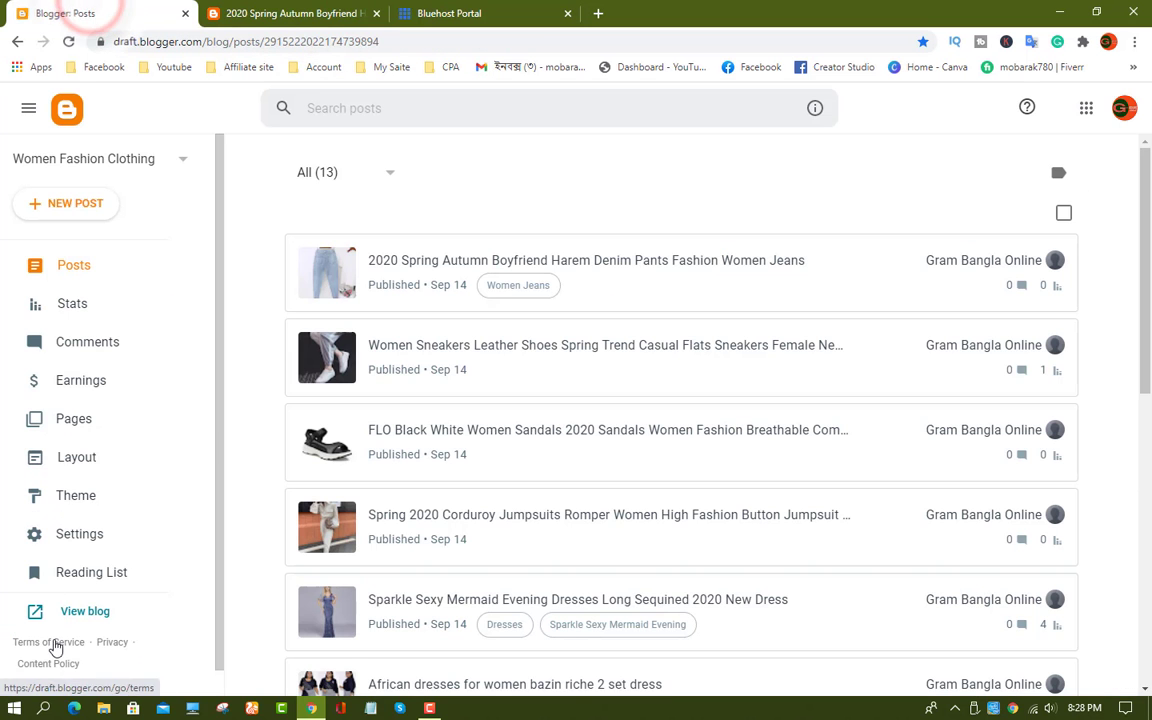
click(275, 13)
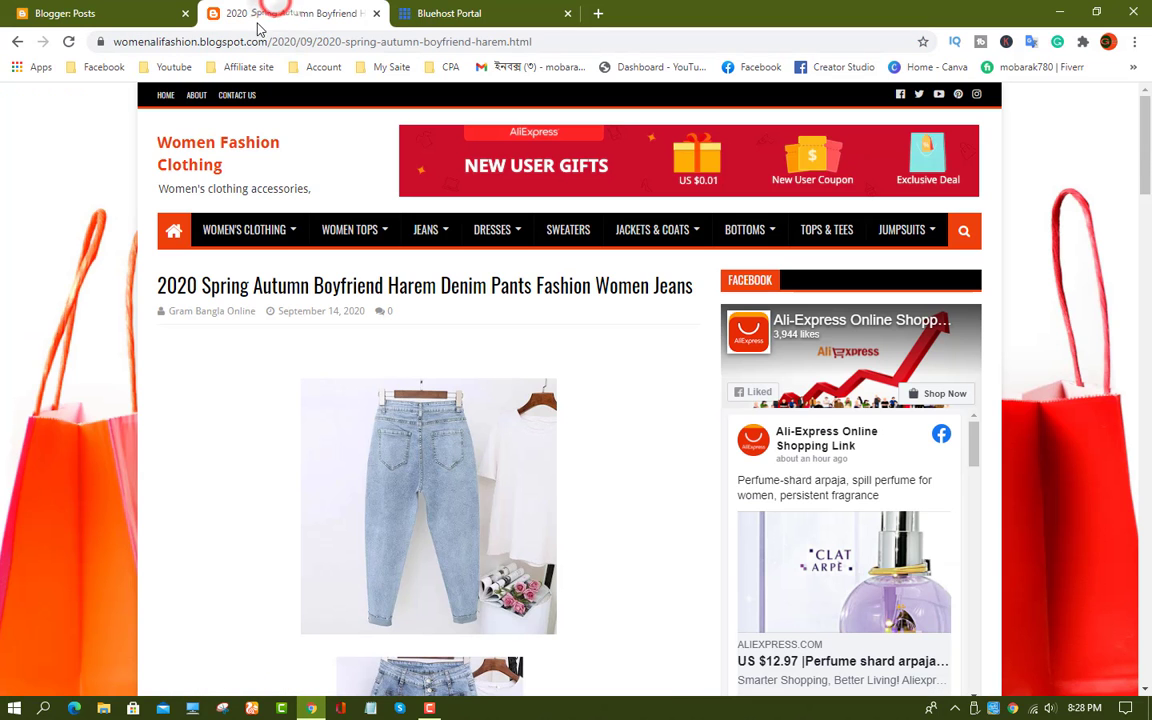
scroll(604, 328, down, 3)
key(F5)
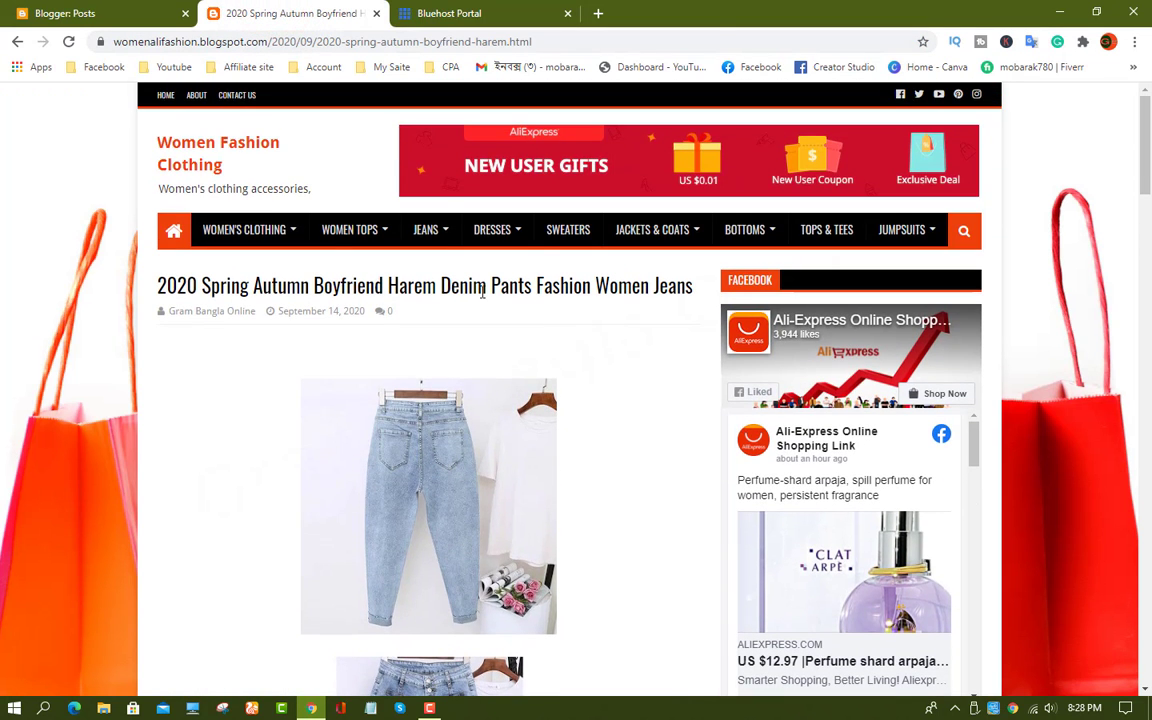
click(215, 145)
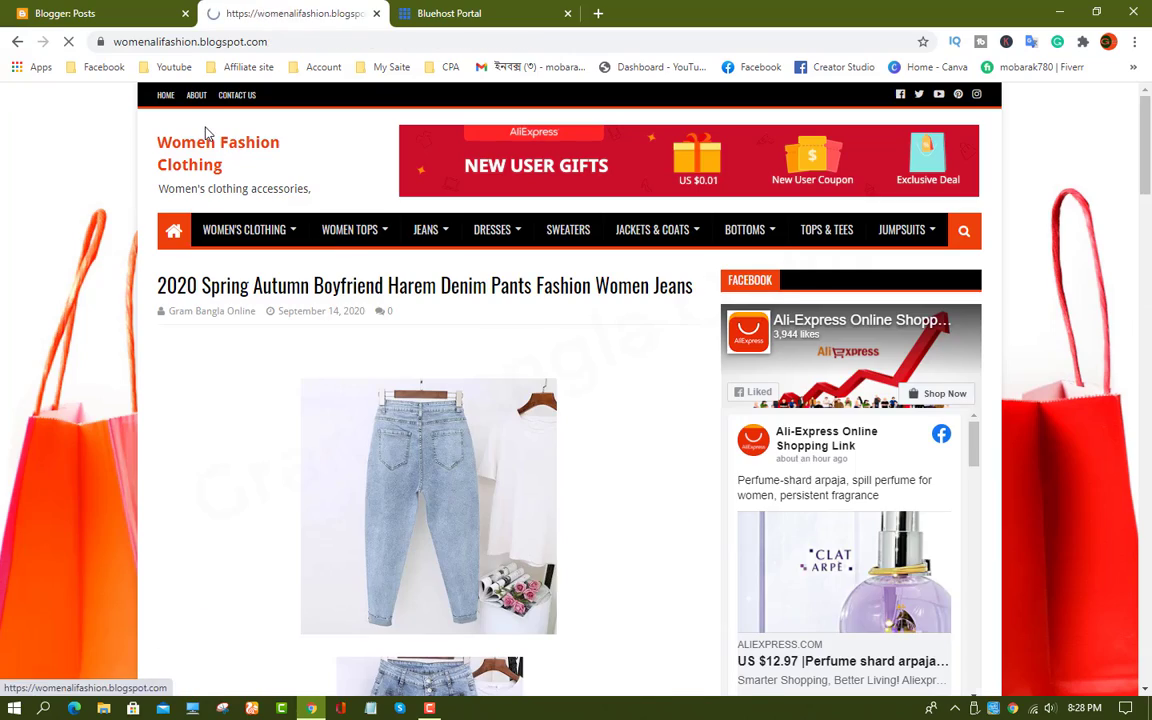
- Examine the blog's web address, focusing on its blogspot.com ending
click(285, 41)
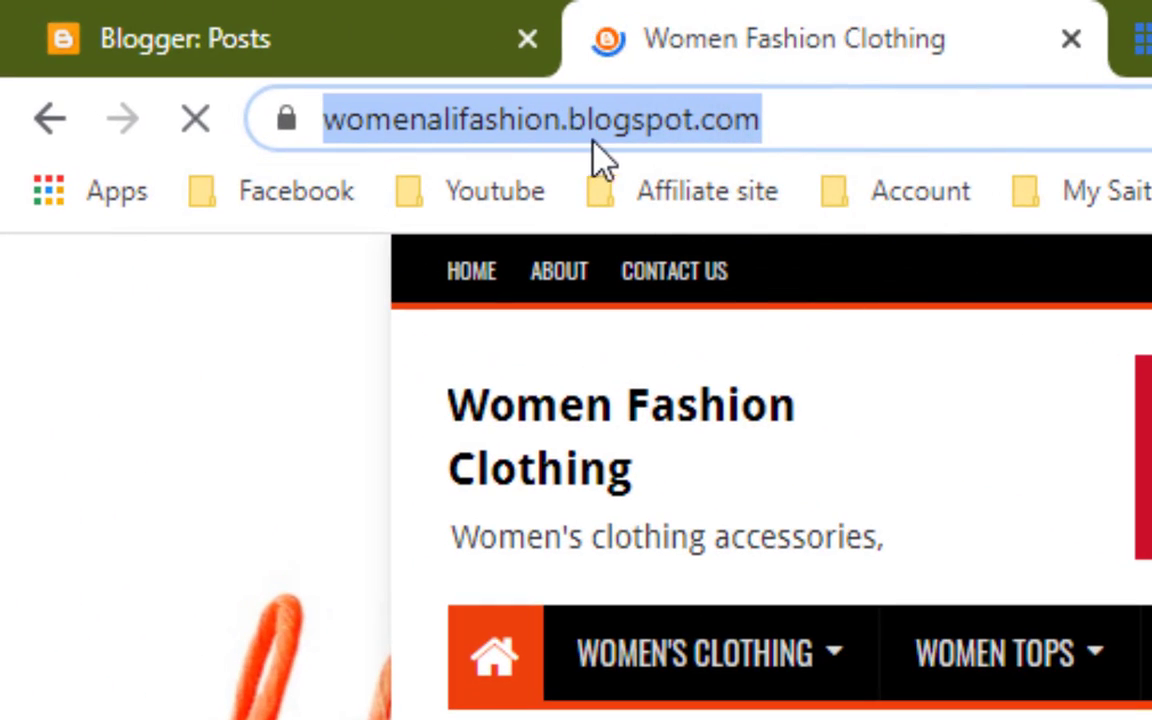
click(890, 121)
drag(913, 121, 680, 130)
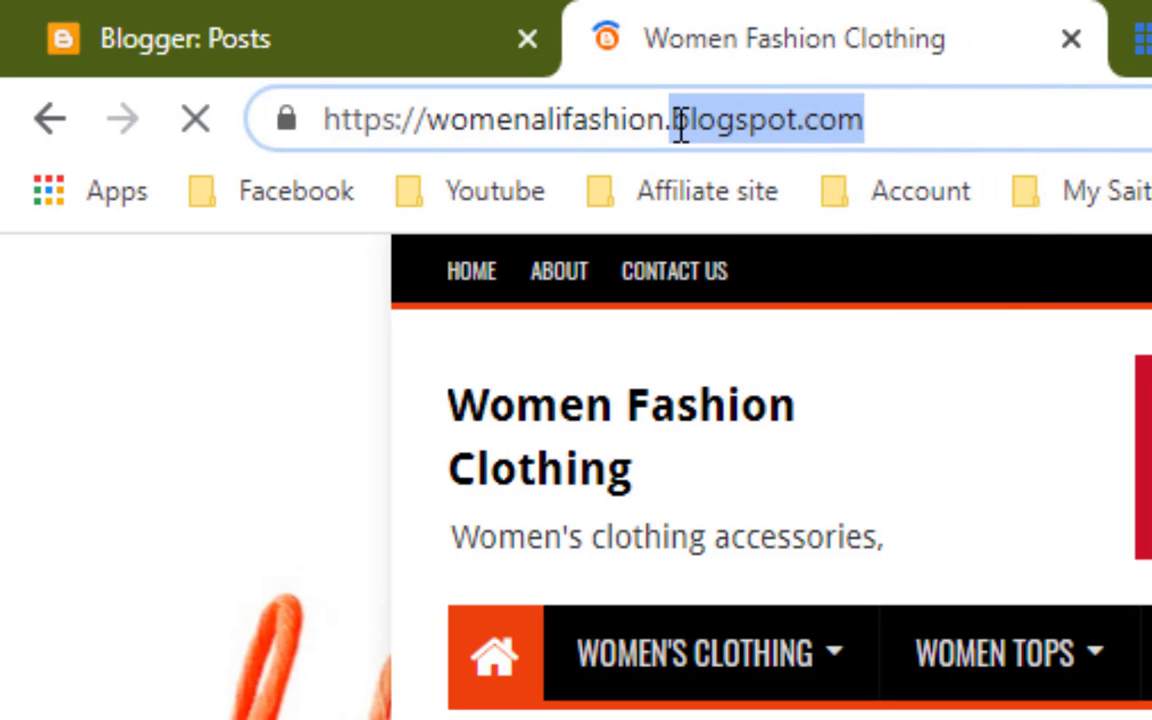
click(950, 122)
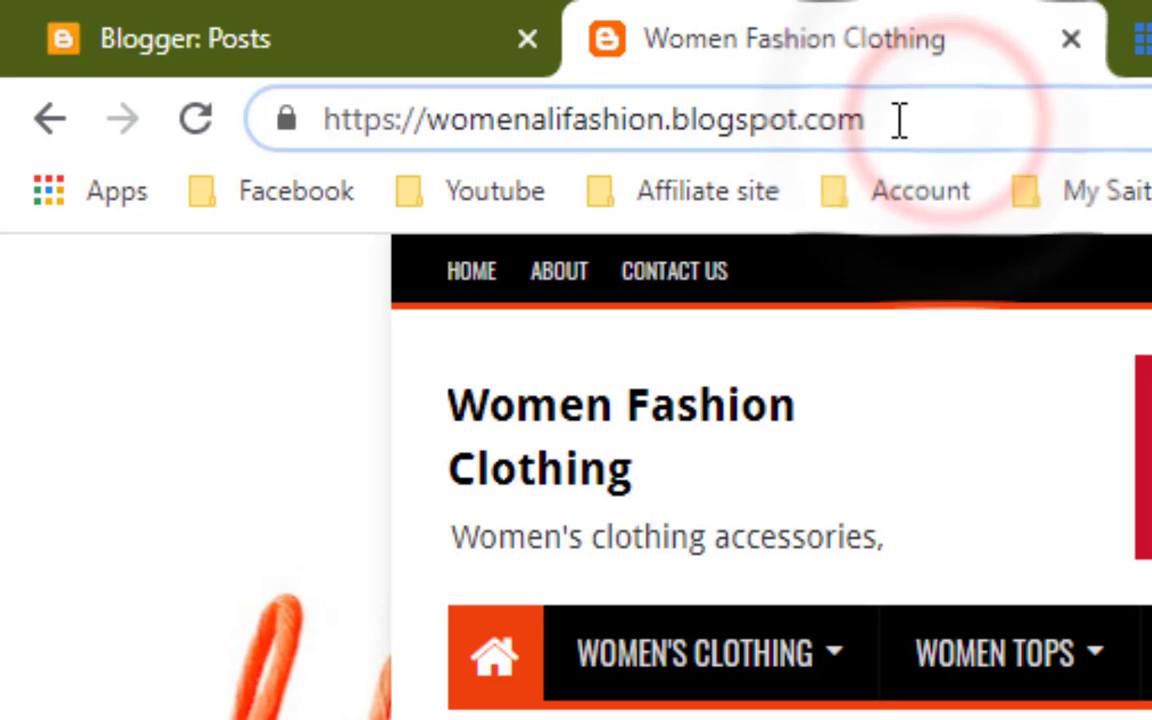
click(673, 120)
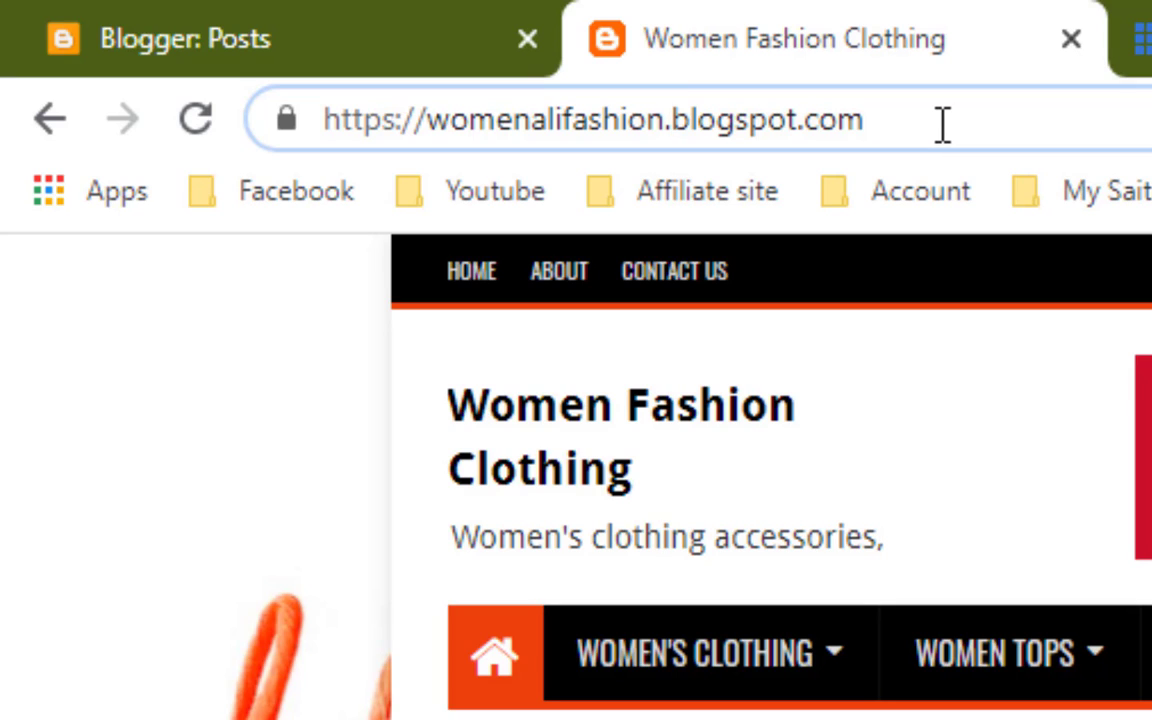
drag(938, 123, 378, 152)
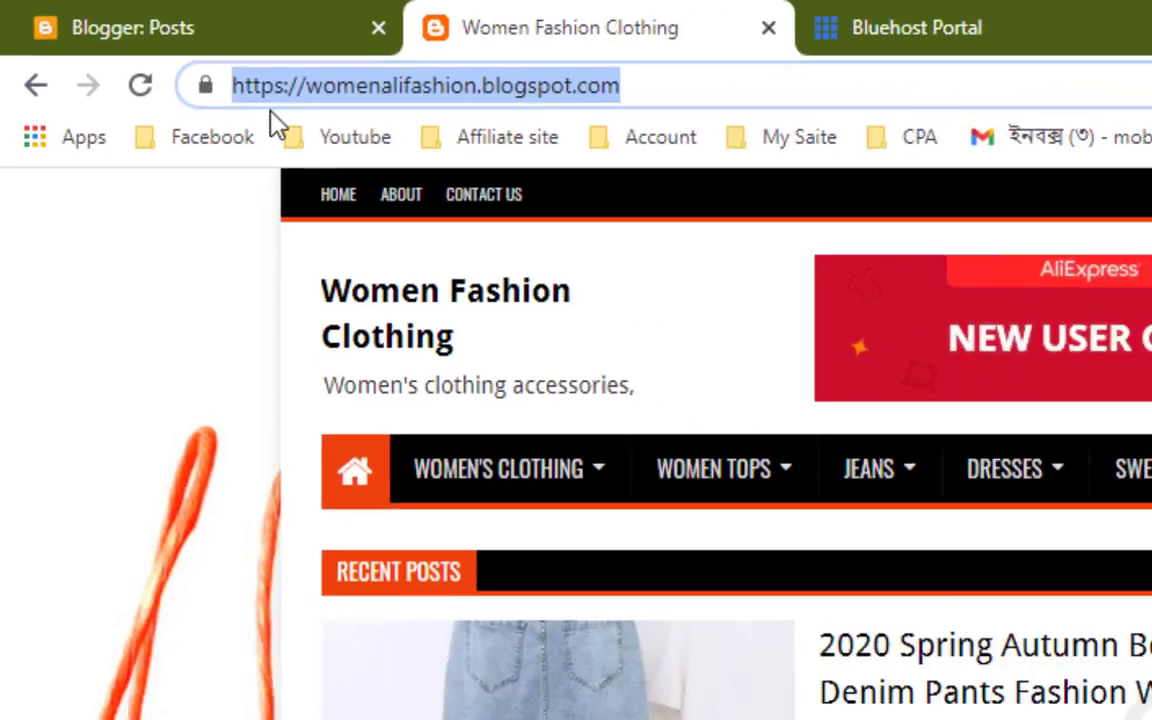
click(609, 87)
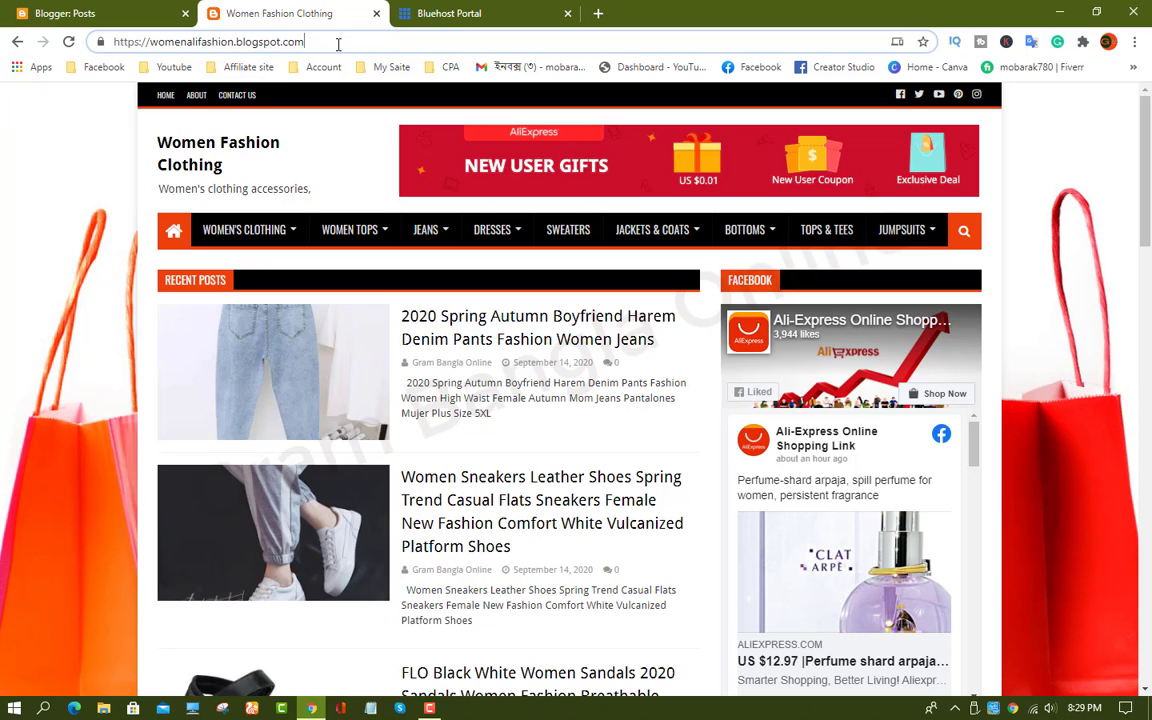
drag(341, 41, 99, 41)
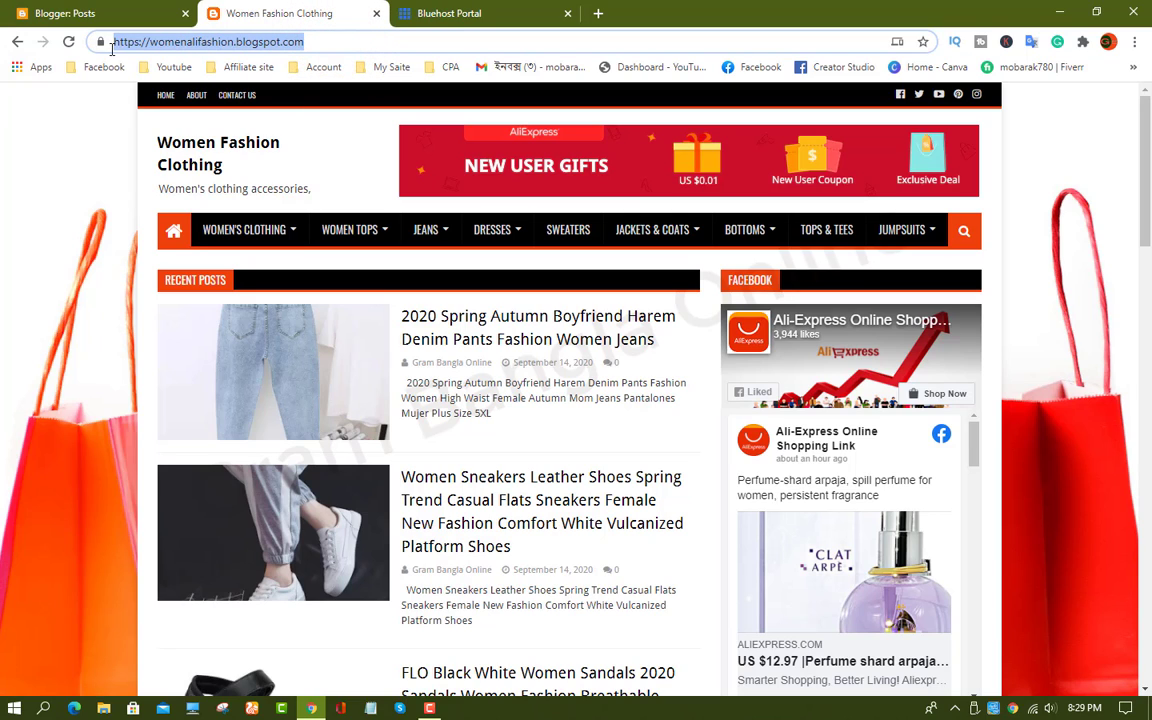
click(342, 41)
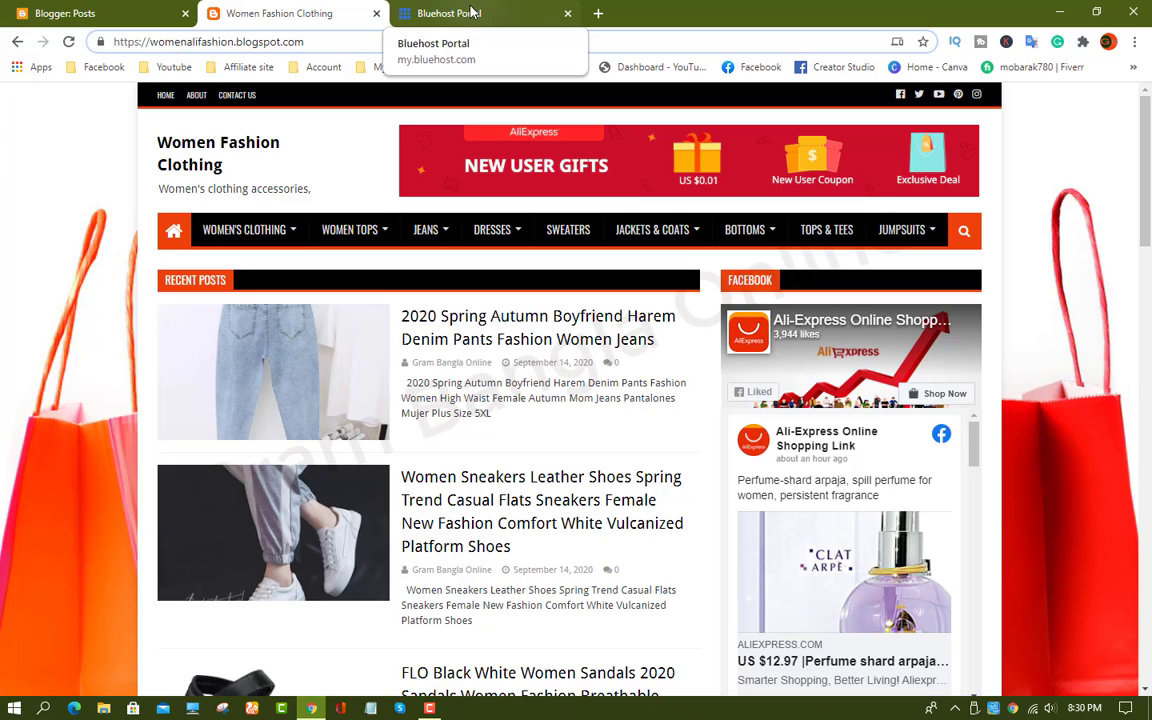
drag(344, 43, 112, 55)
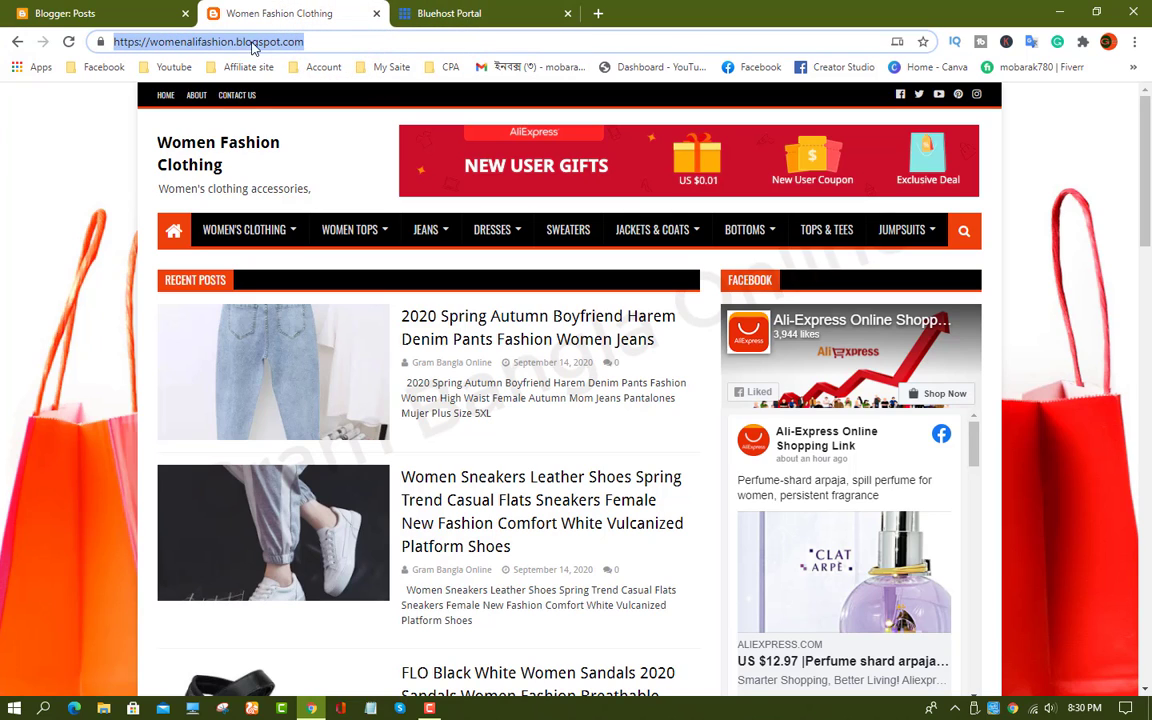
drag(318, 40, 92, 41)
click(343, 41)
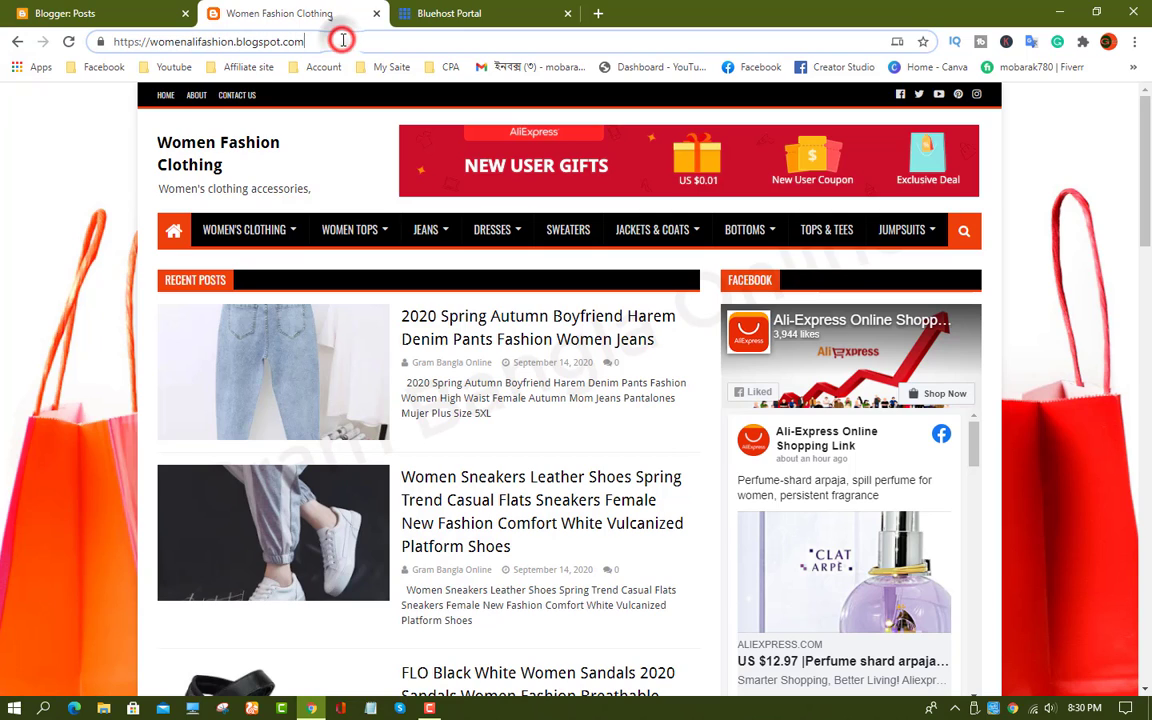
key(ctrl+shift+Left)
key(ctrl+shift+Left)
key(ctrl+shift+Left)
key(ctrl+shift+Left)
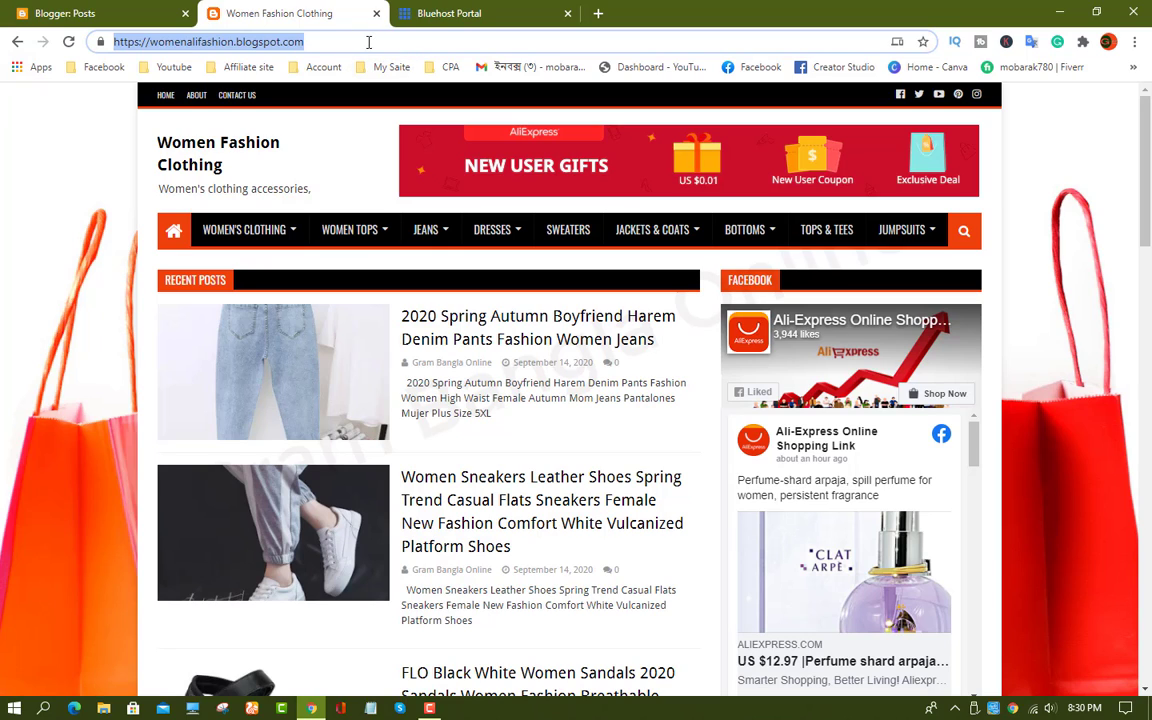
click(331, 42)
drag(333, 42, 115, 50)
key(ctrl+c)
- Look over the blog's home page posts and category menu, and review its full blogspot address
scroll(460, 340, down, 5)
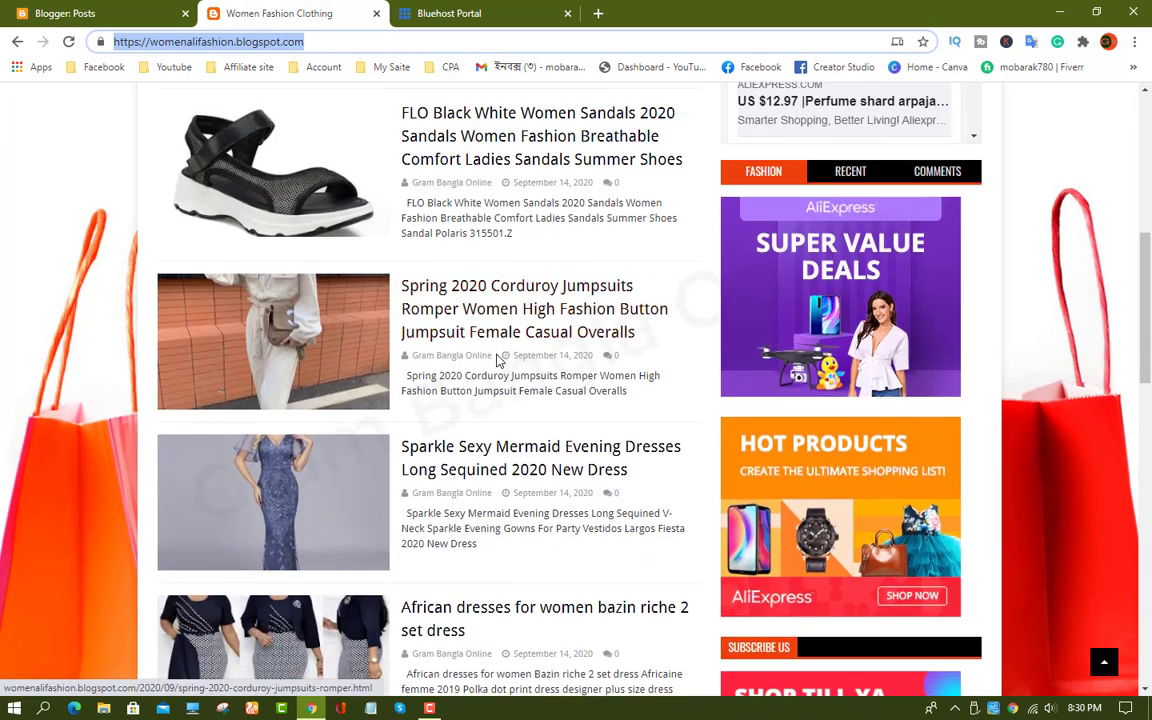
scroll(505, 348, up, 3)
scroll(506, 340, up, 3)
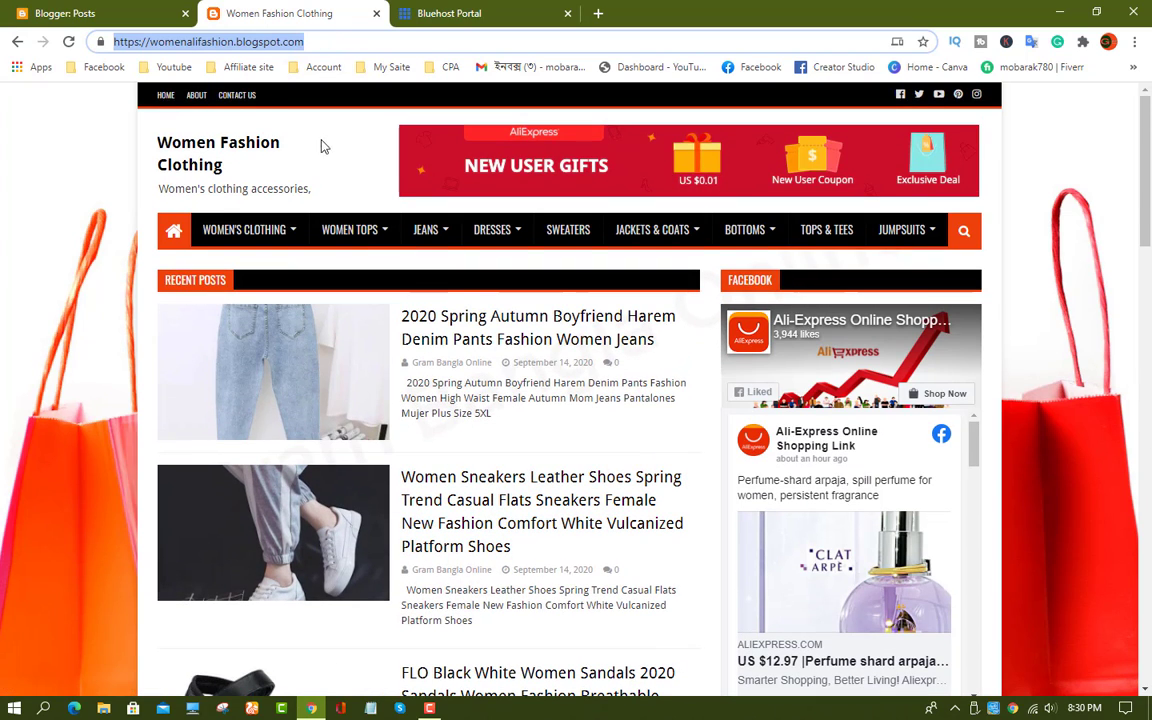
click(357, 41)
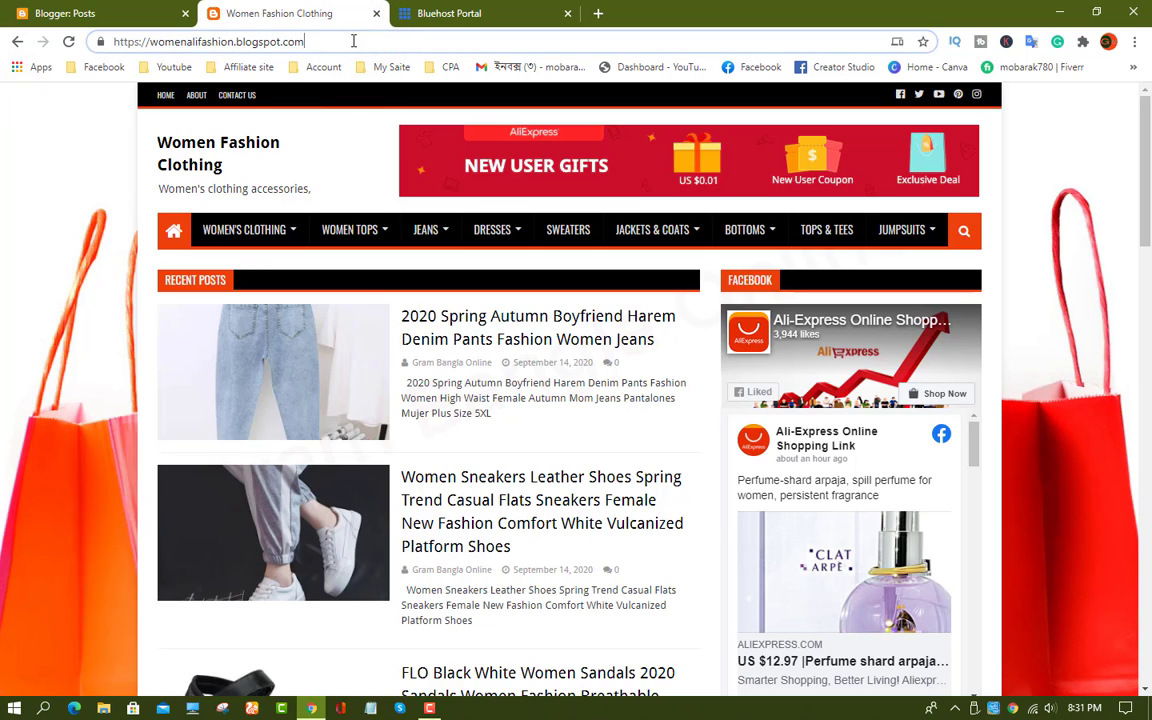
drag(305, 41, 107, 55)
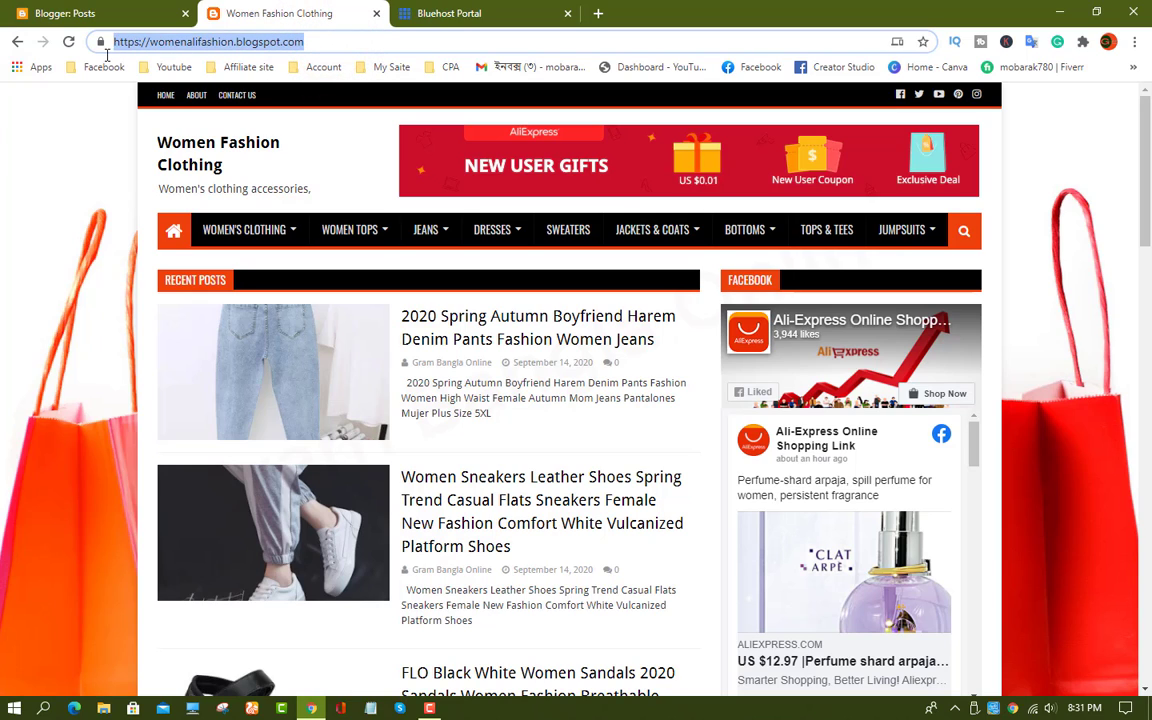
click(310, 41)
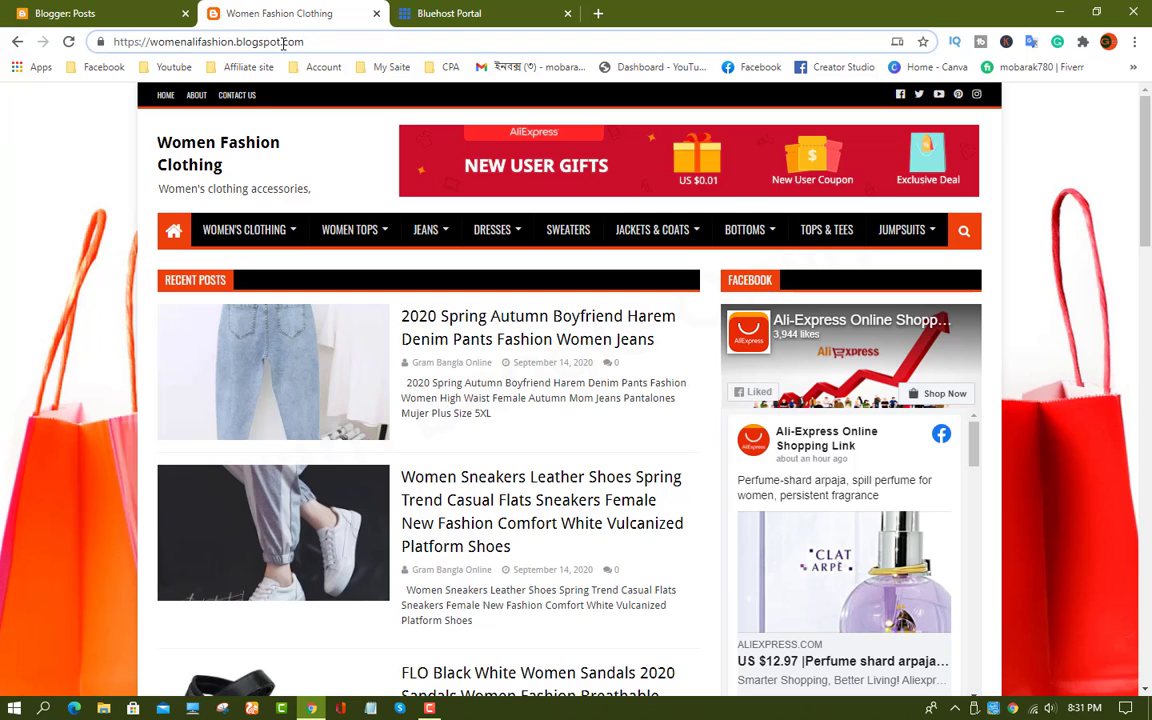
triple_click(338, 44)
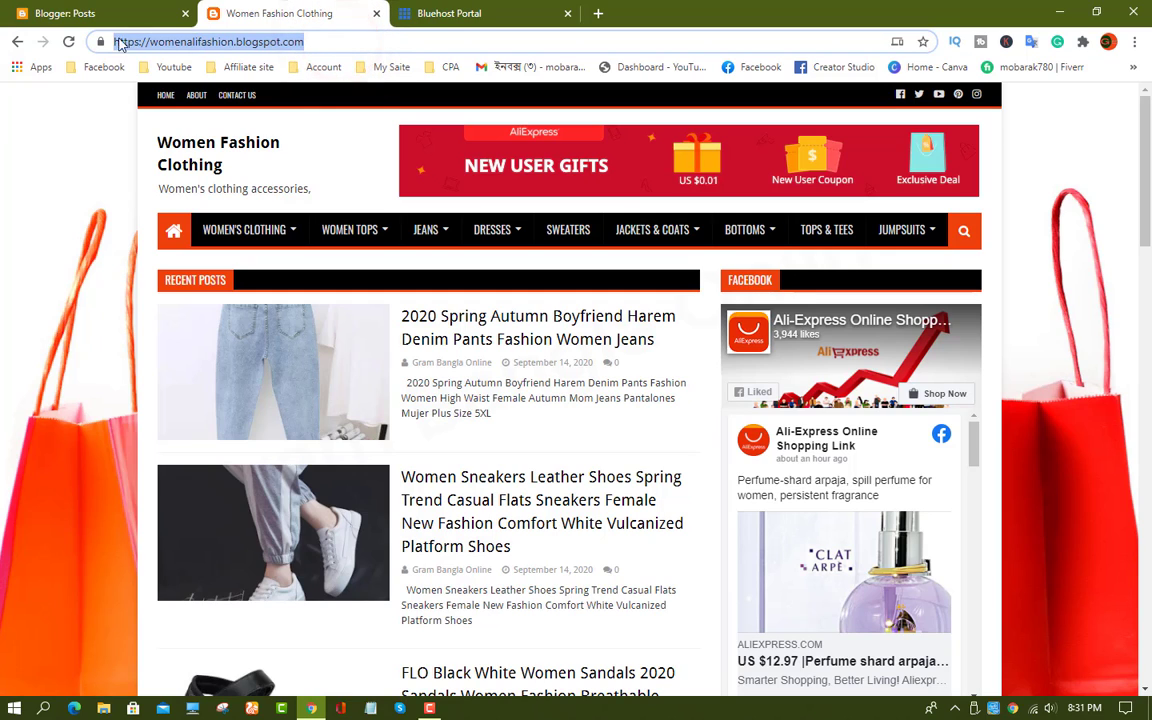
click(338, 41)
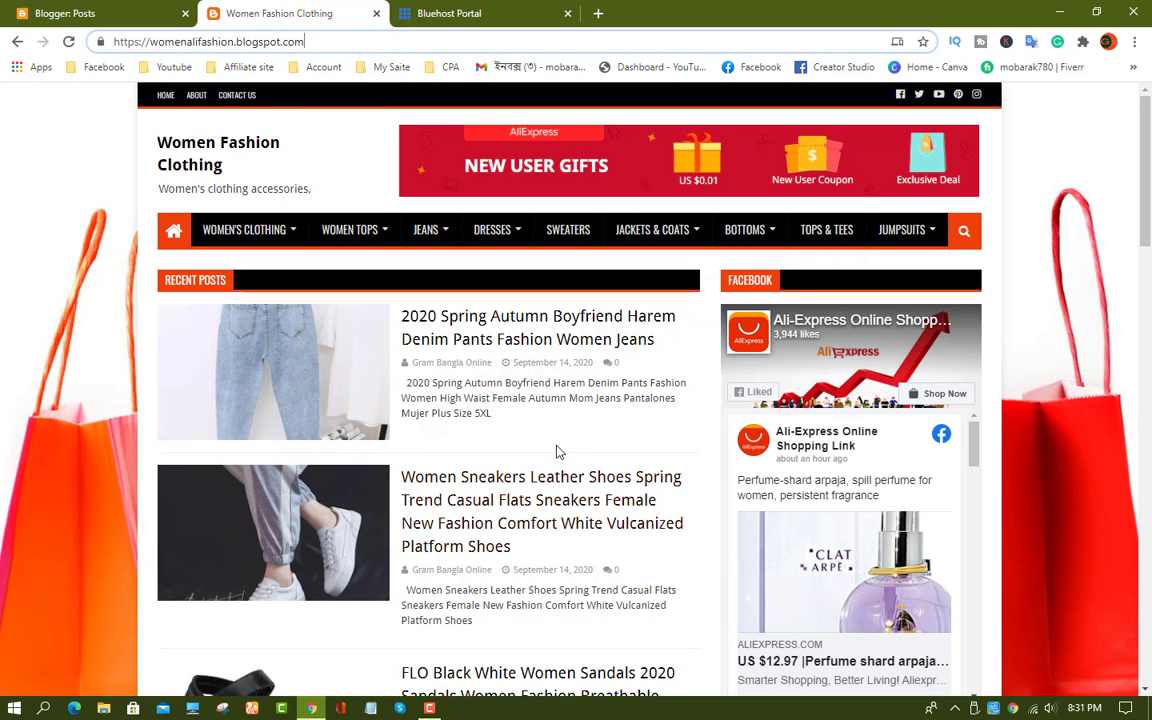
scroll(520, 430, down, 2)
scroll(420, 300, up, 2)
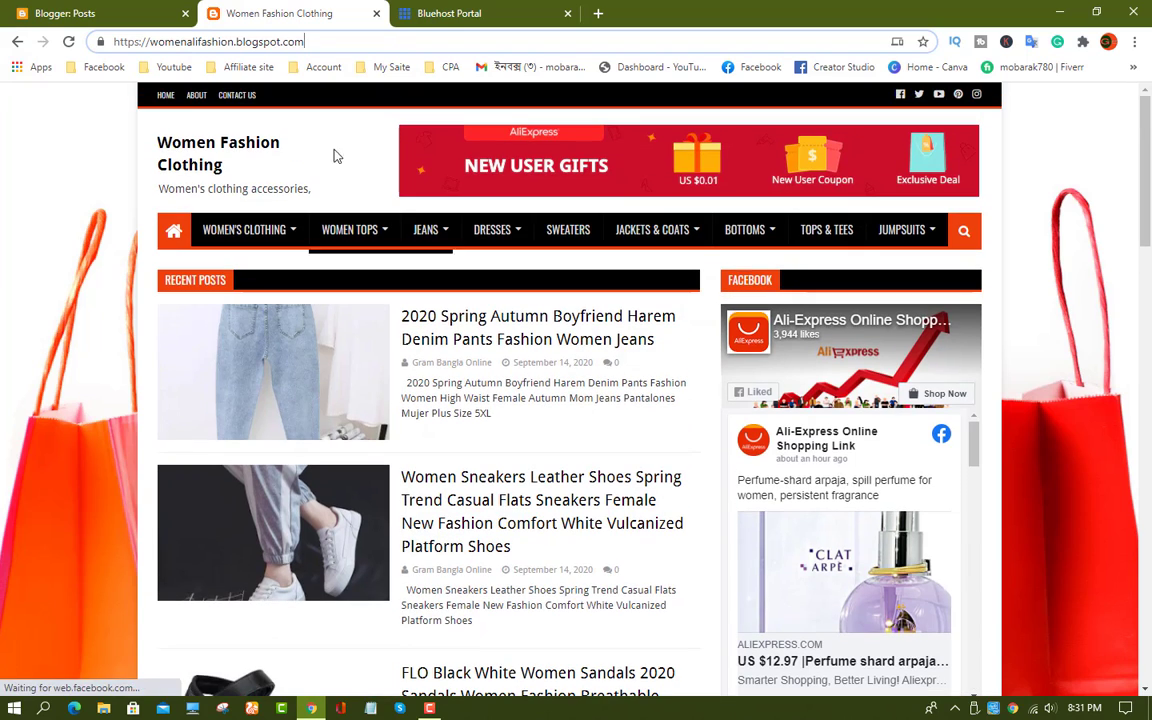
click(309, 41)
drag(285, 43, 112, 42)
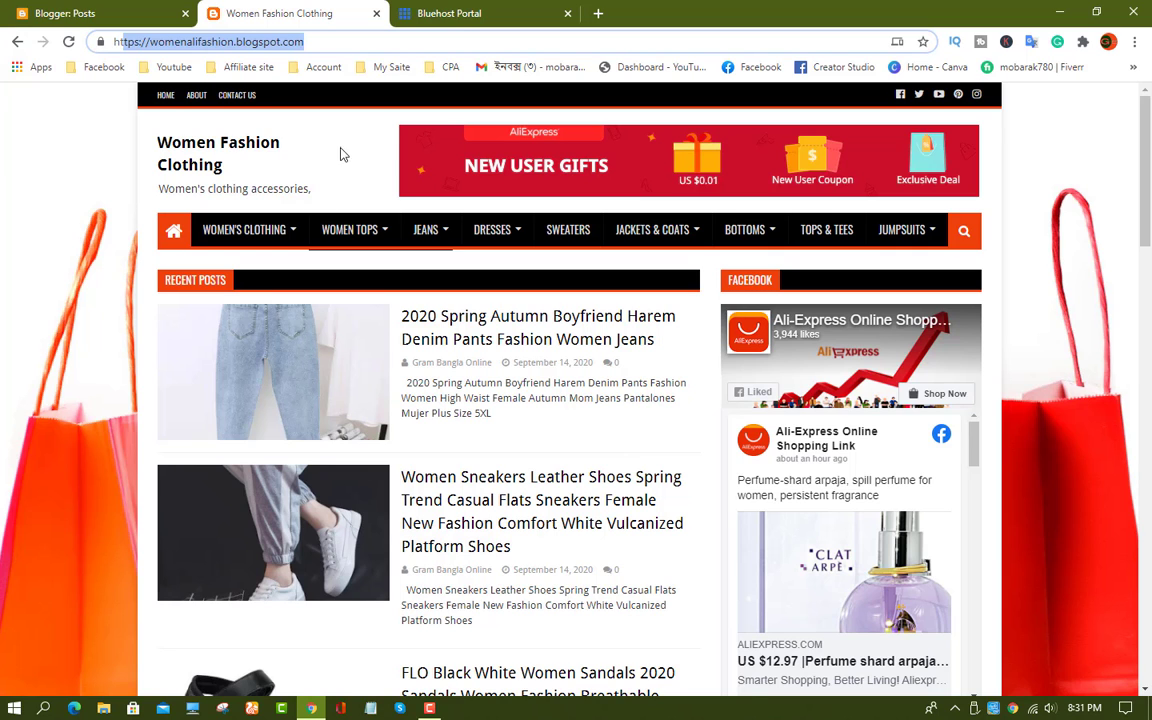
drag(337, 41, 113, 42)
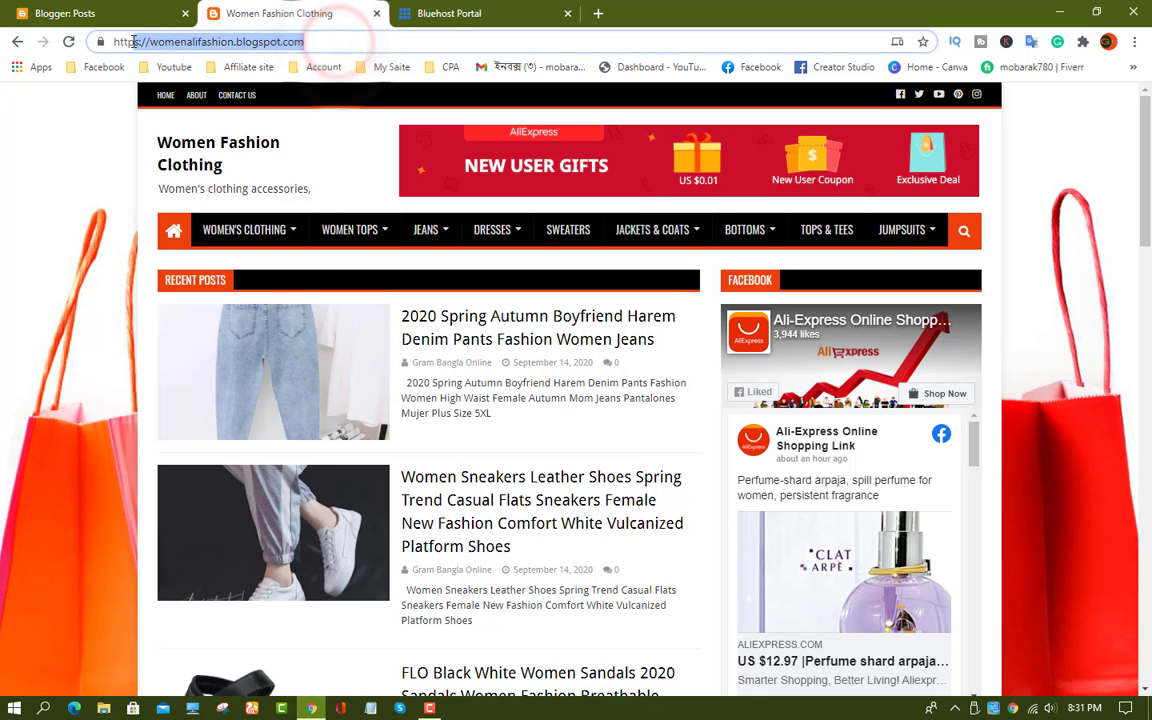
scroll(525, 561, down, 2)
scroll(525, 563, up, 2)
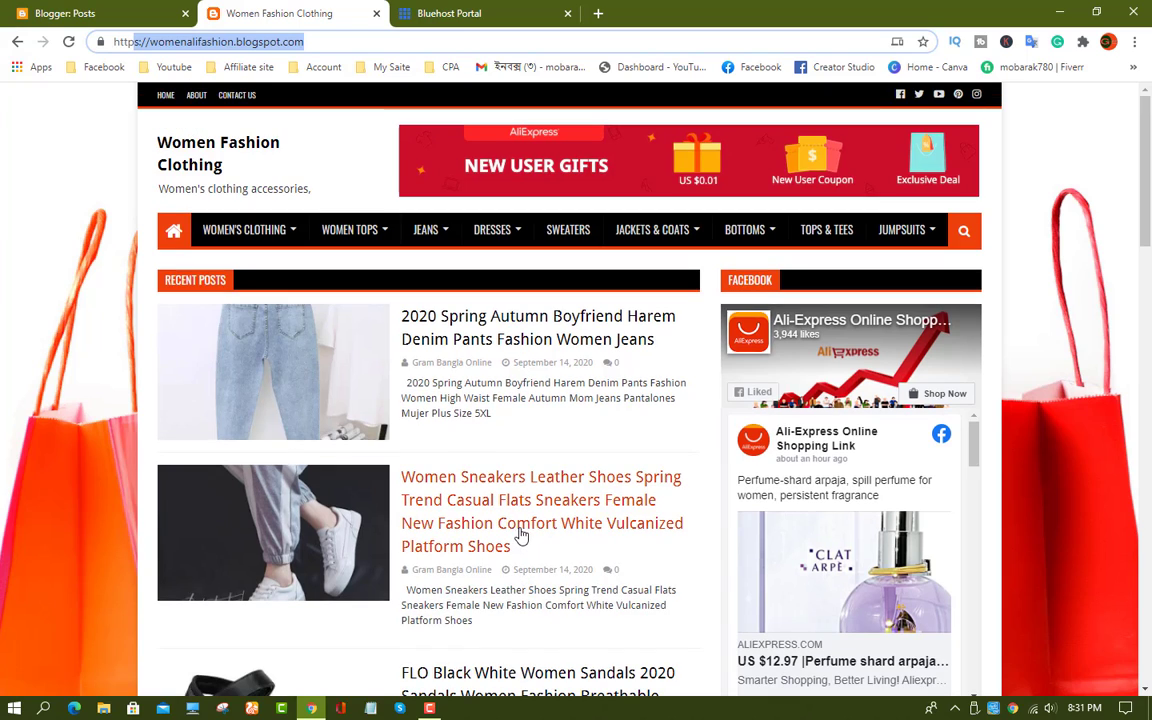
mouse_move(375, 262)
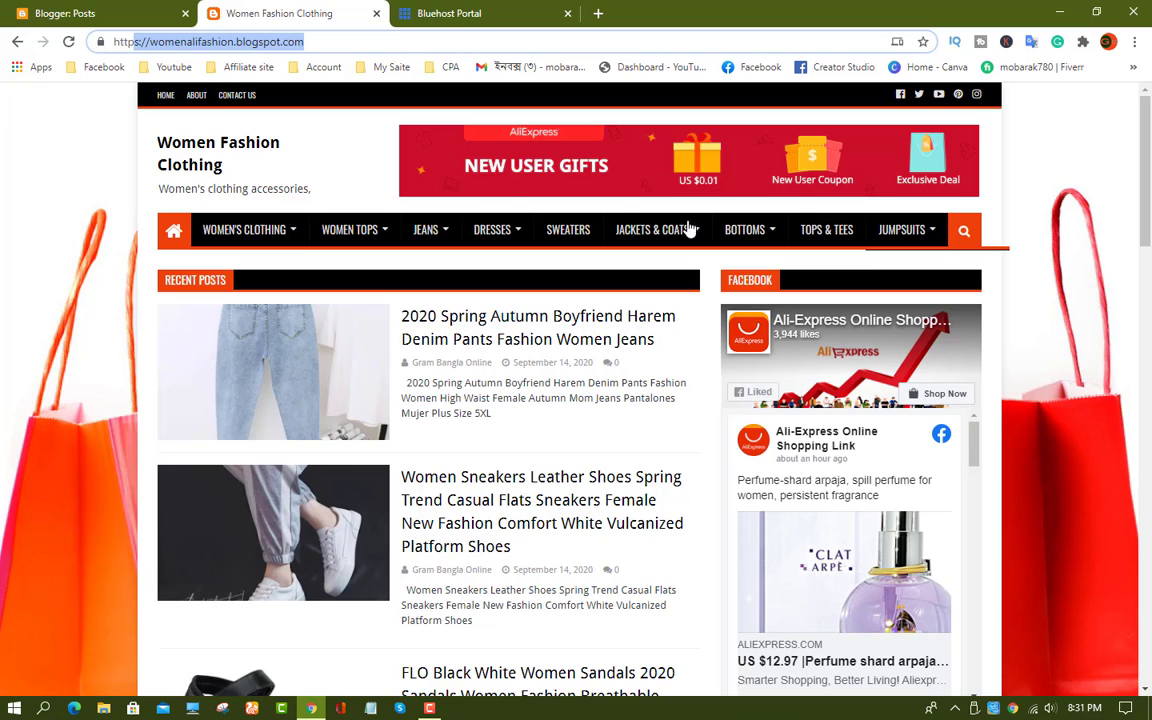
click(344, 40)
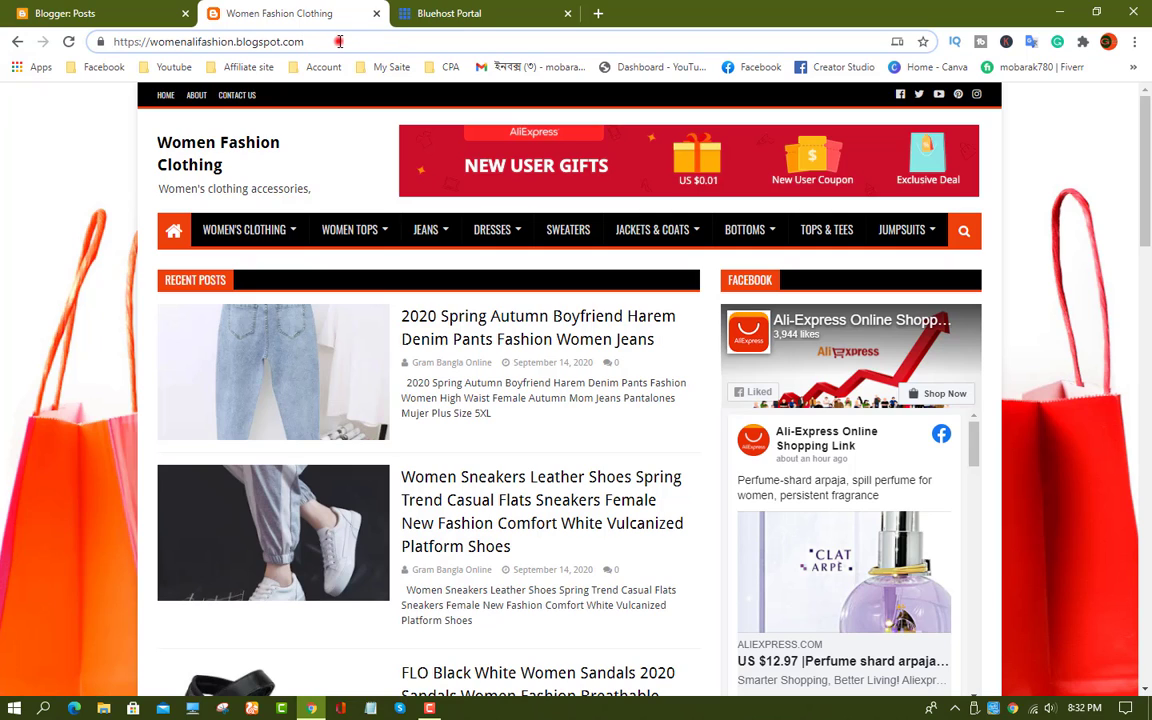
drag(339, 41, 100, 42)
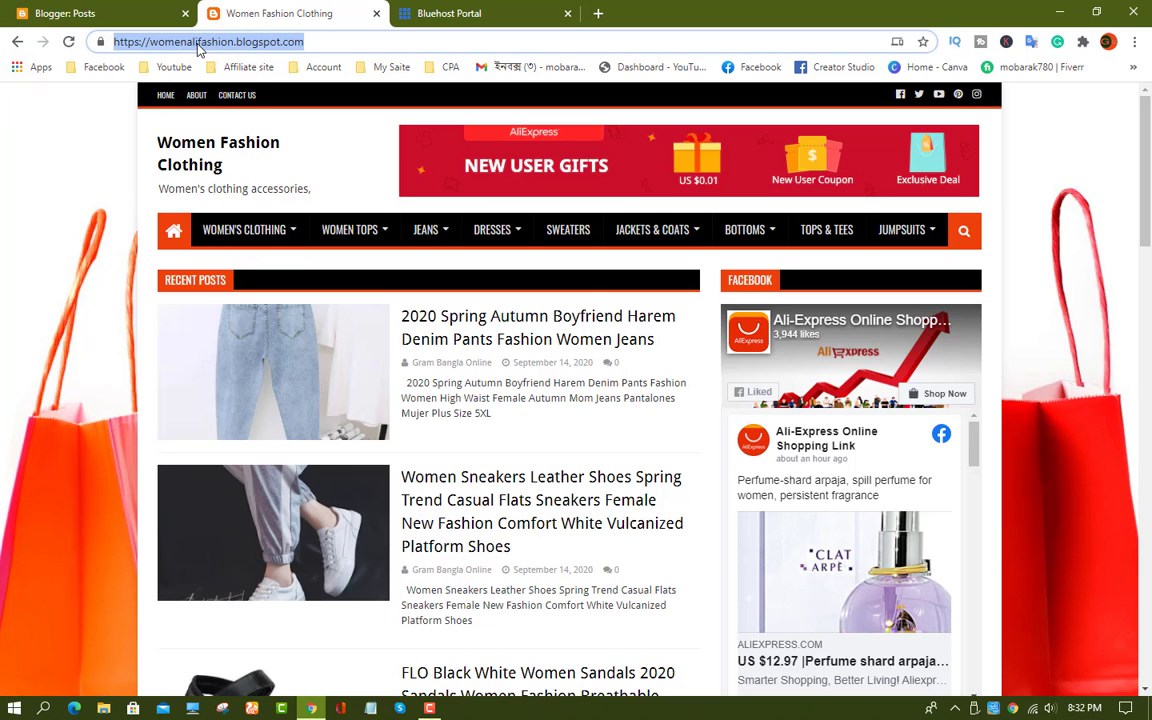
drag(346, 41, 101, 41)
- Switch to the Bluehost domain list and highlight the domain name grambanglaonline.site
key(ctrl+shift+Tab)
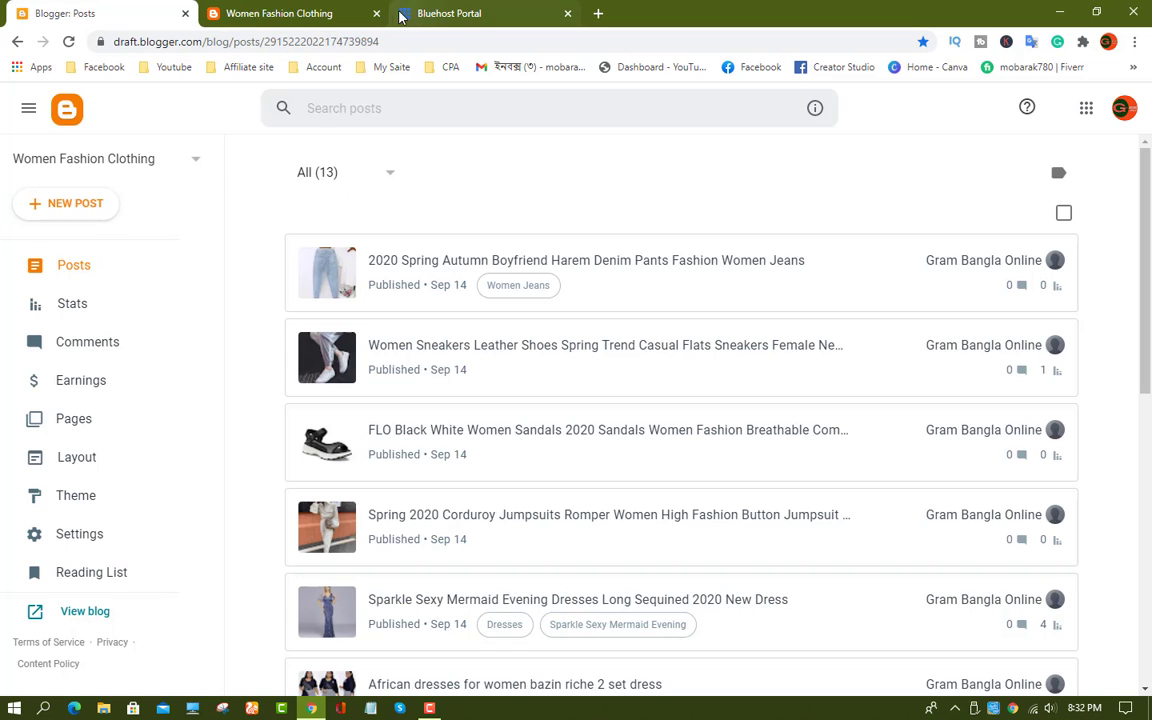
click(470, 14)
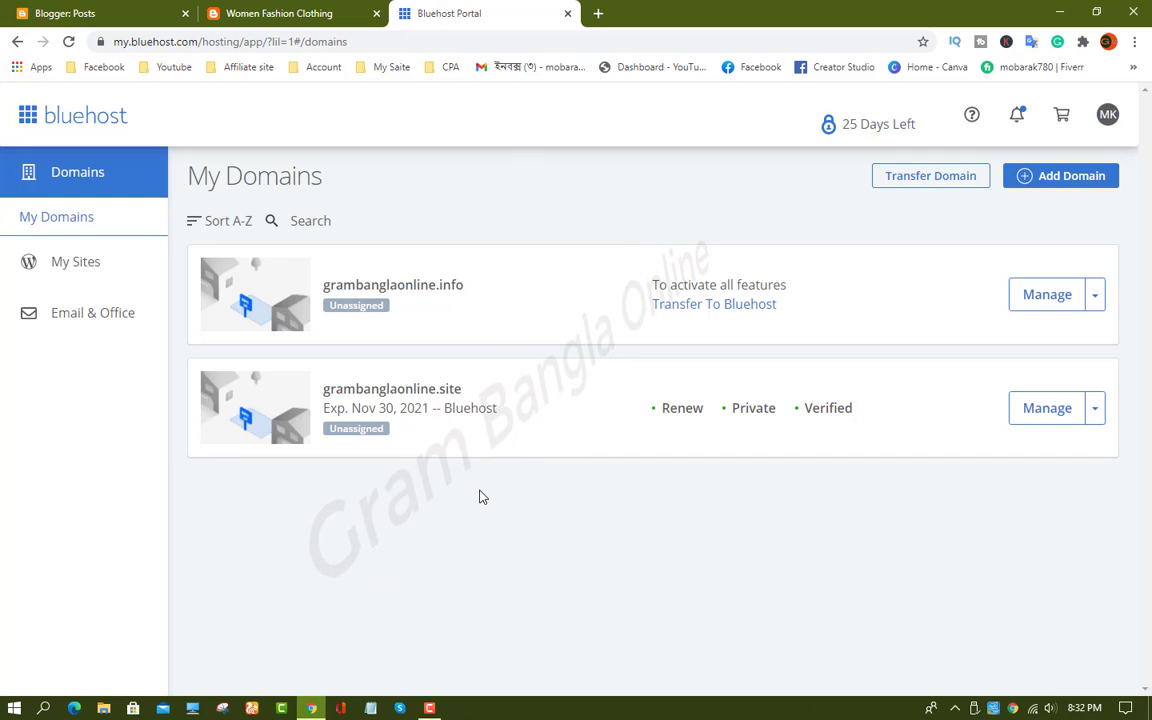
drag(464, 389, 322, 393)
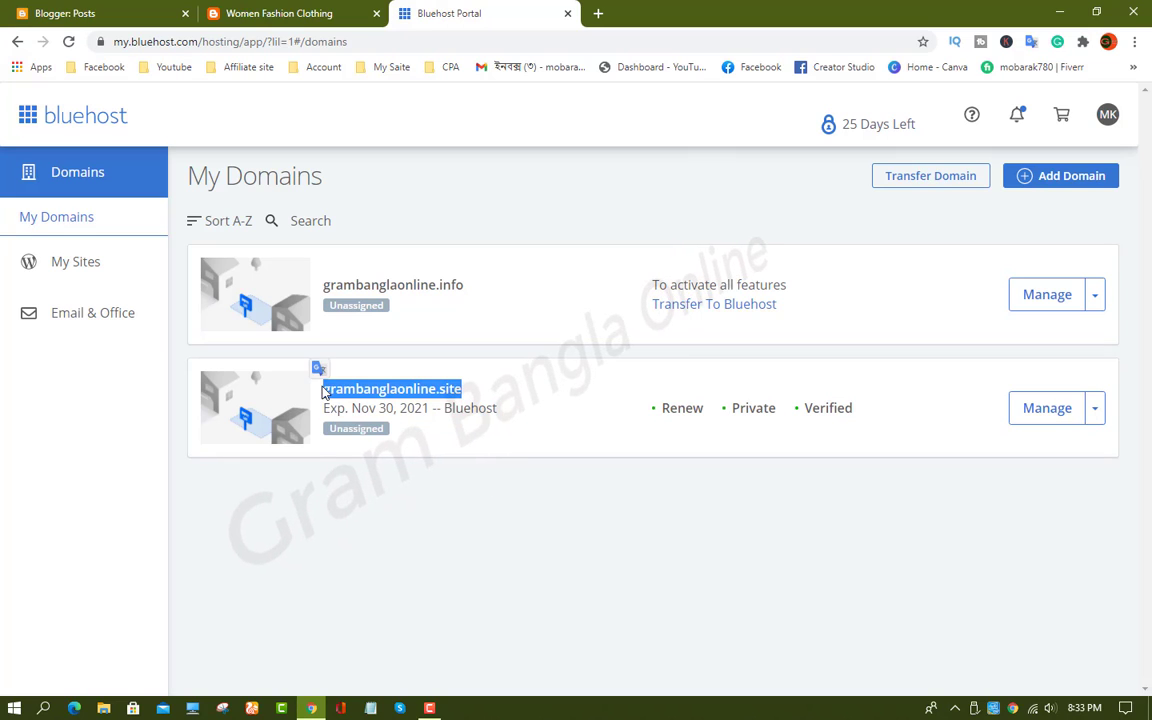
click(533, 389)
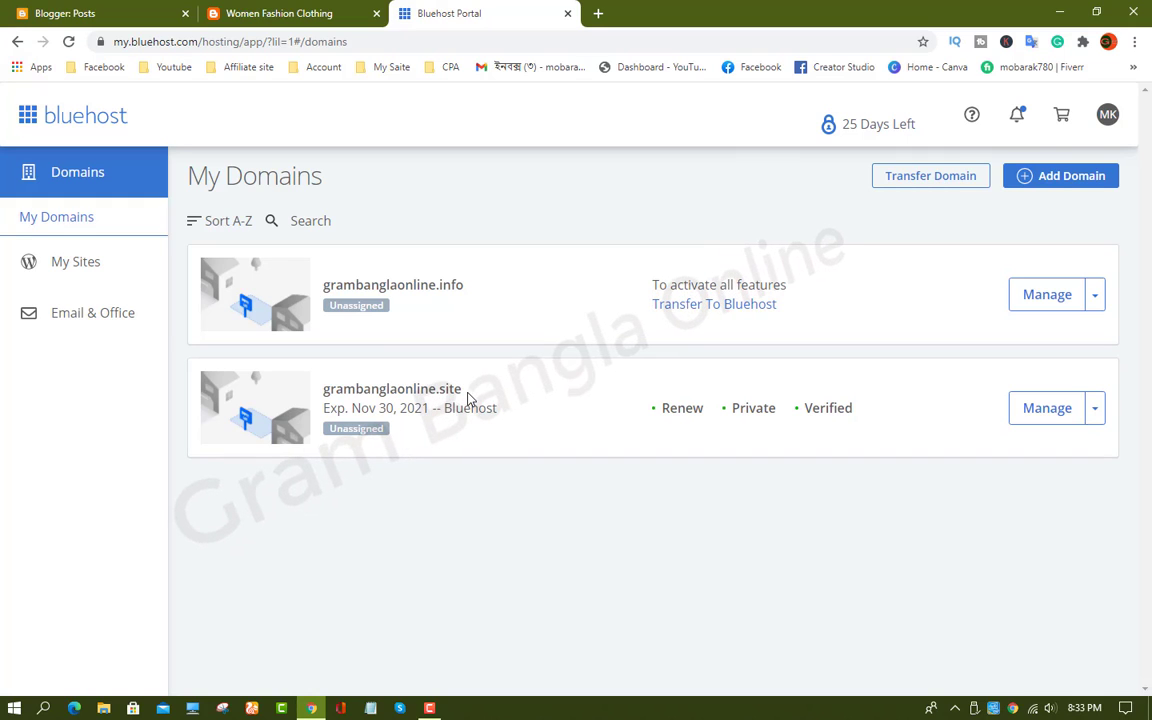
drag(467, 398, 356, 398)
click(327, 398)
drag(321, 389, 463, 390)
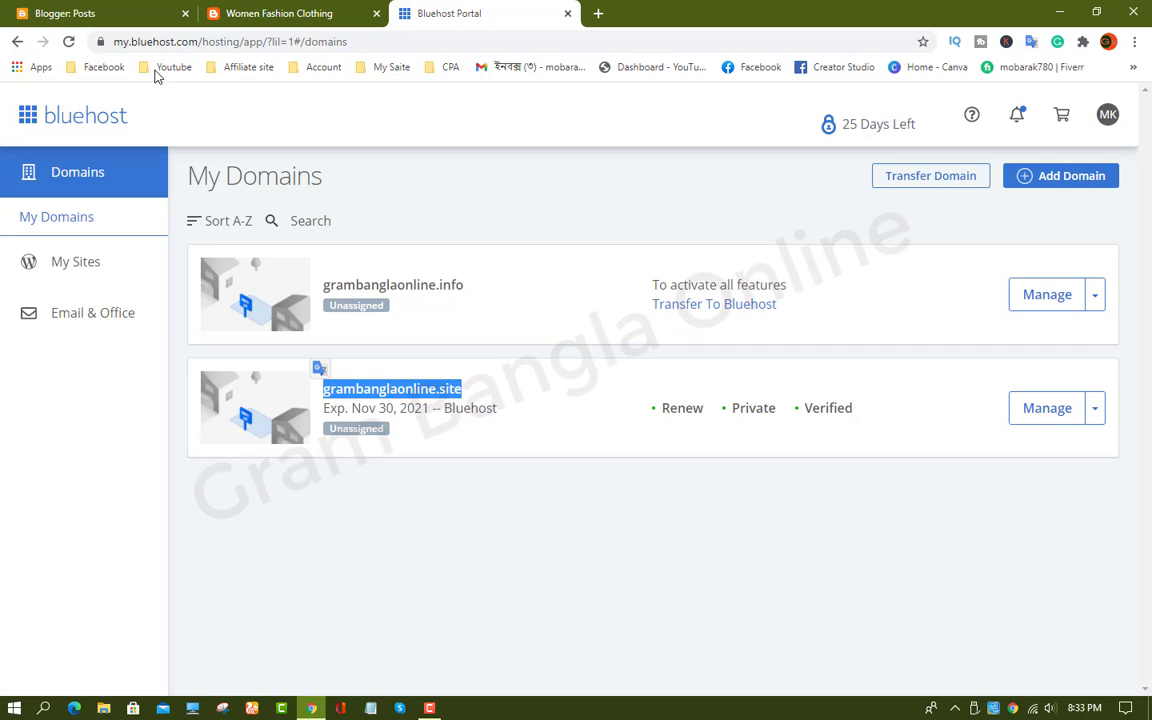
- Switch to the Blogger dashboard and open the Women Fashion Clothing blog's settings at the Publishing section
click(85, 12)
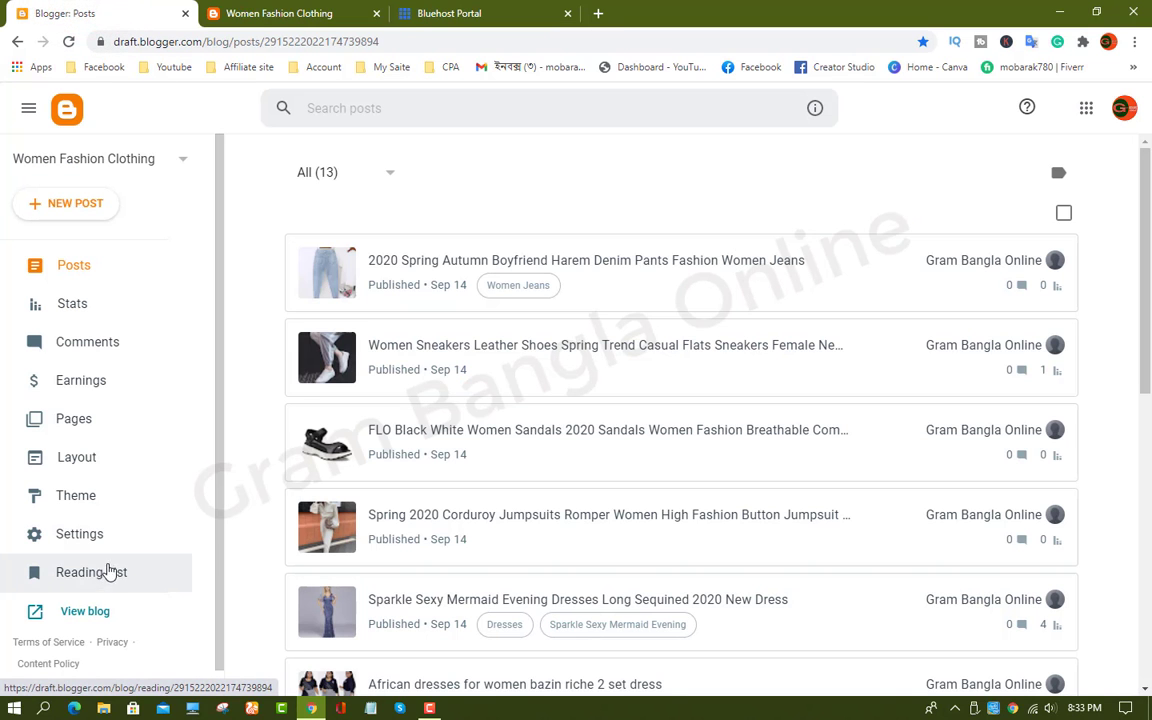
scroll(416, 504, down, 1)
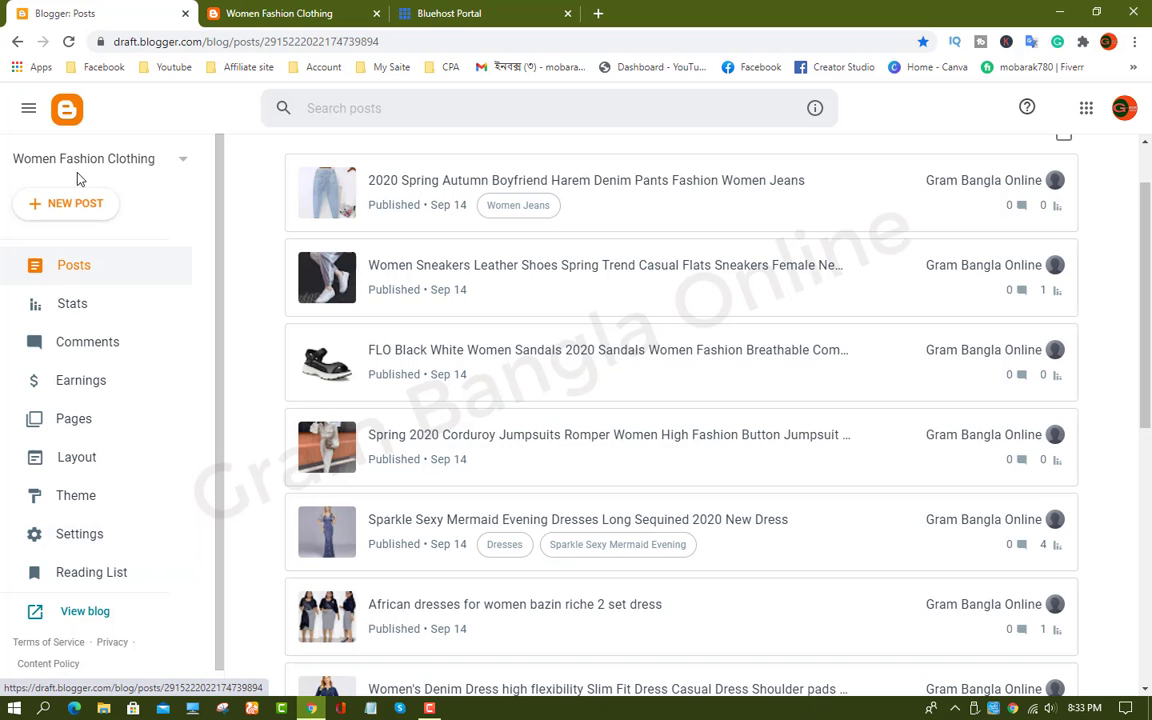
click(30, 110)
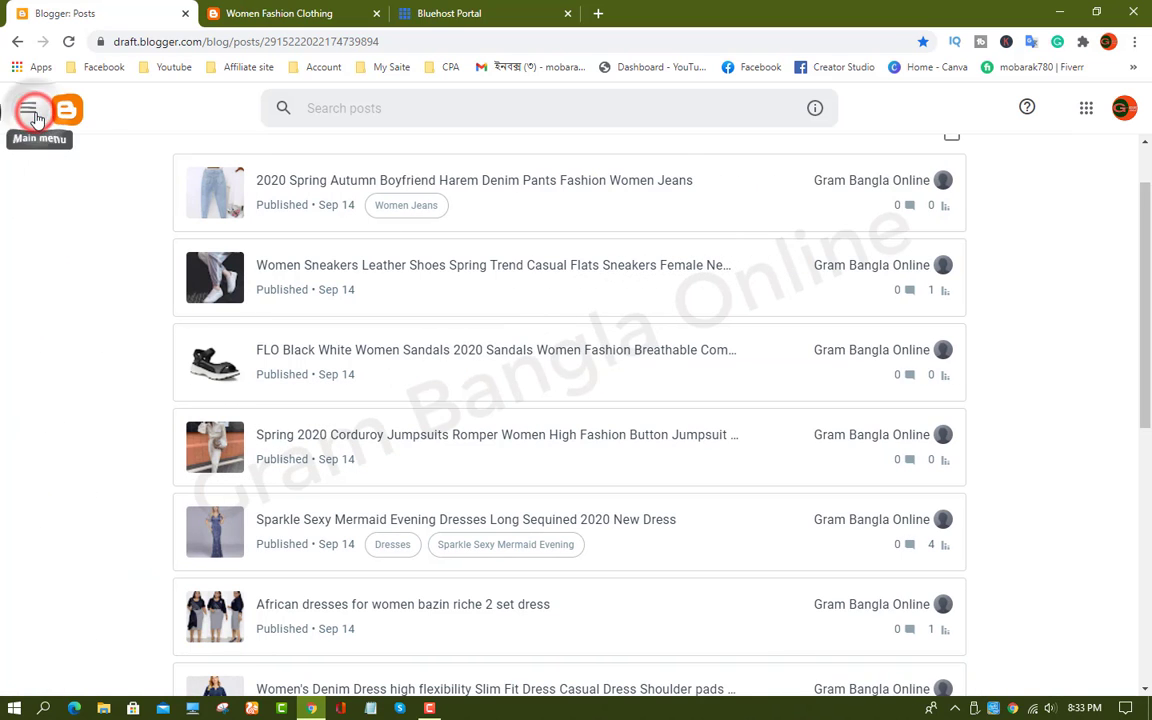
click(30, 110)
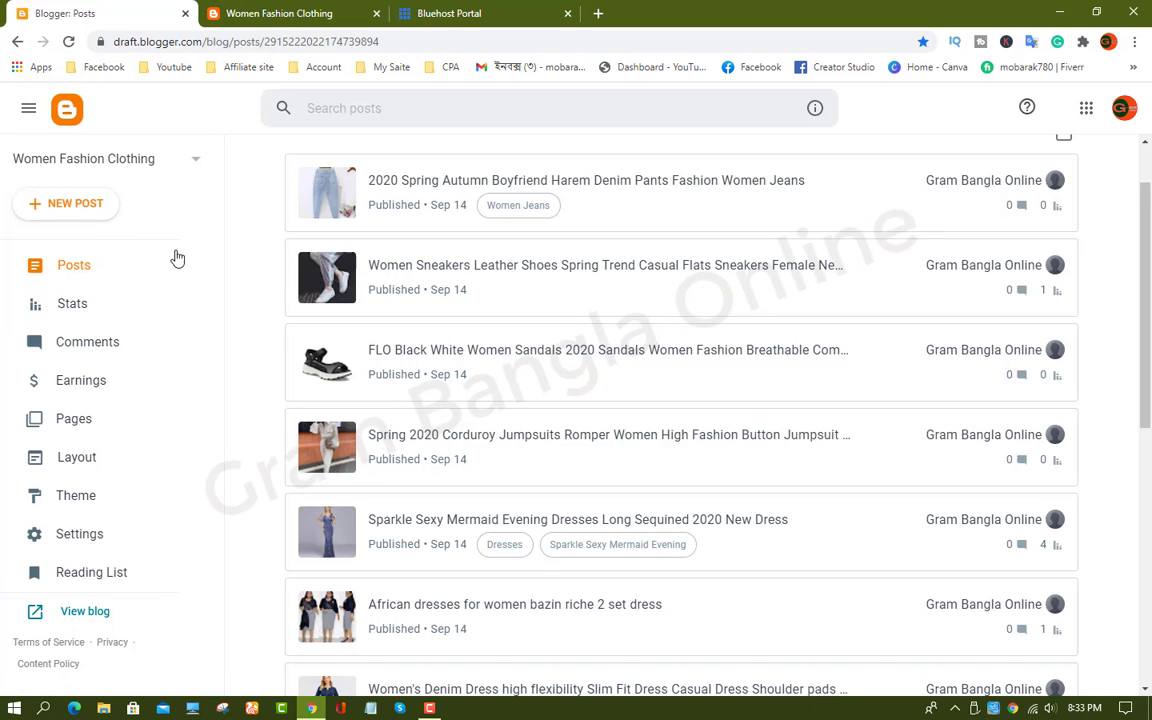
scroll(213, 380, down, 1)
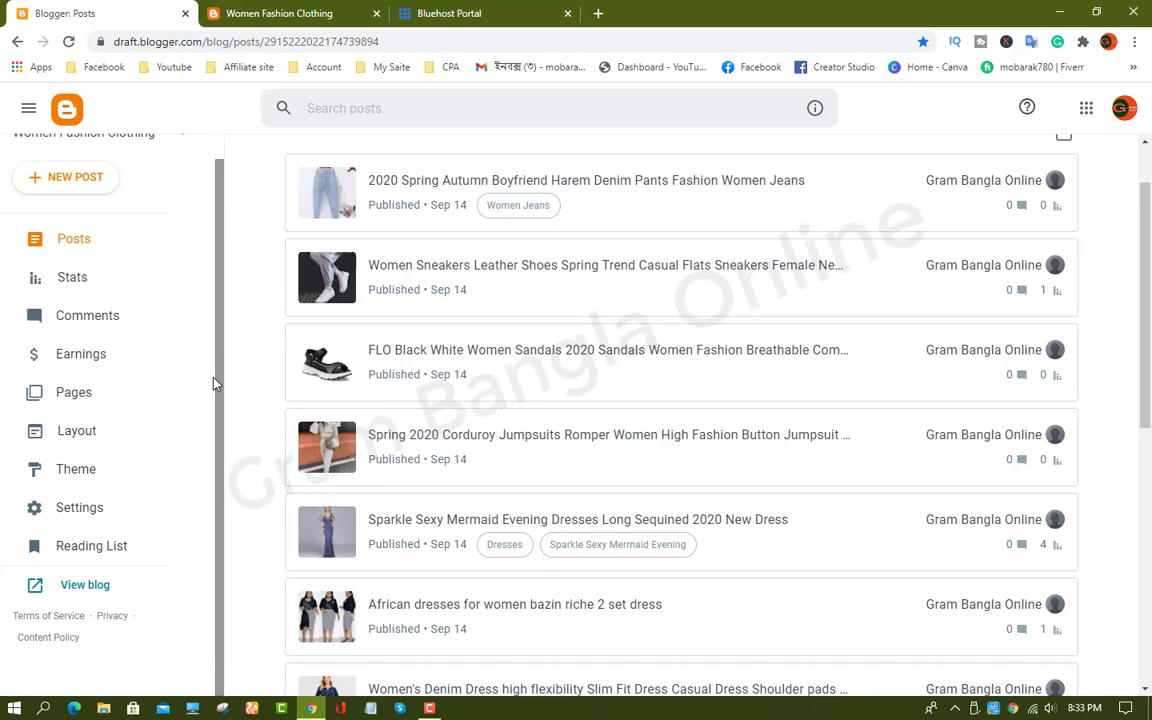
scroll(213, 380, up, 1)
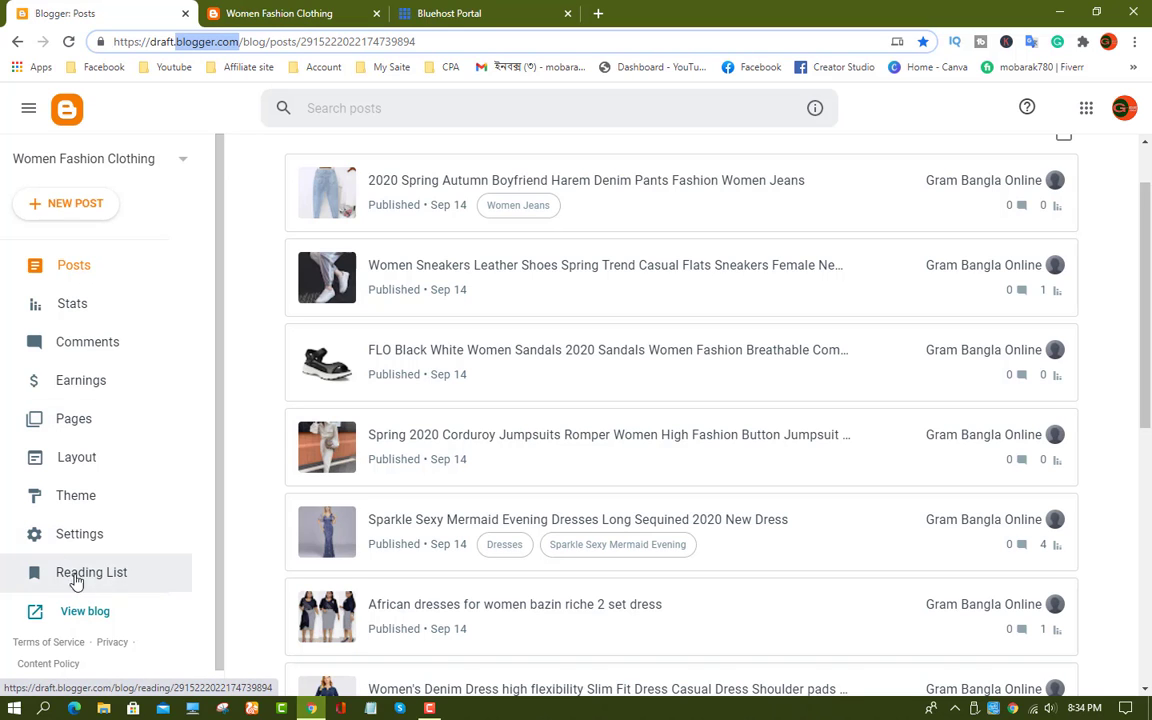
click(72, 538)
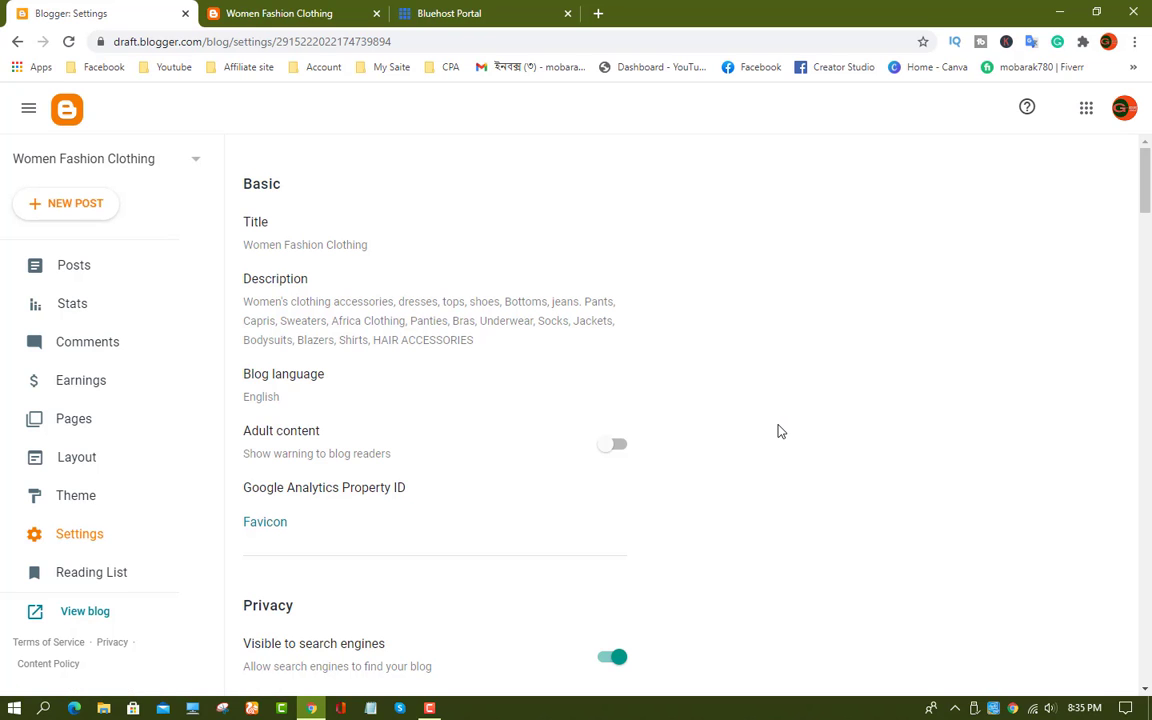
scroll(770, 440, down, 10)
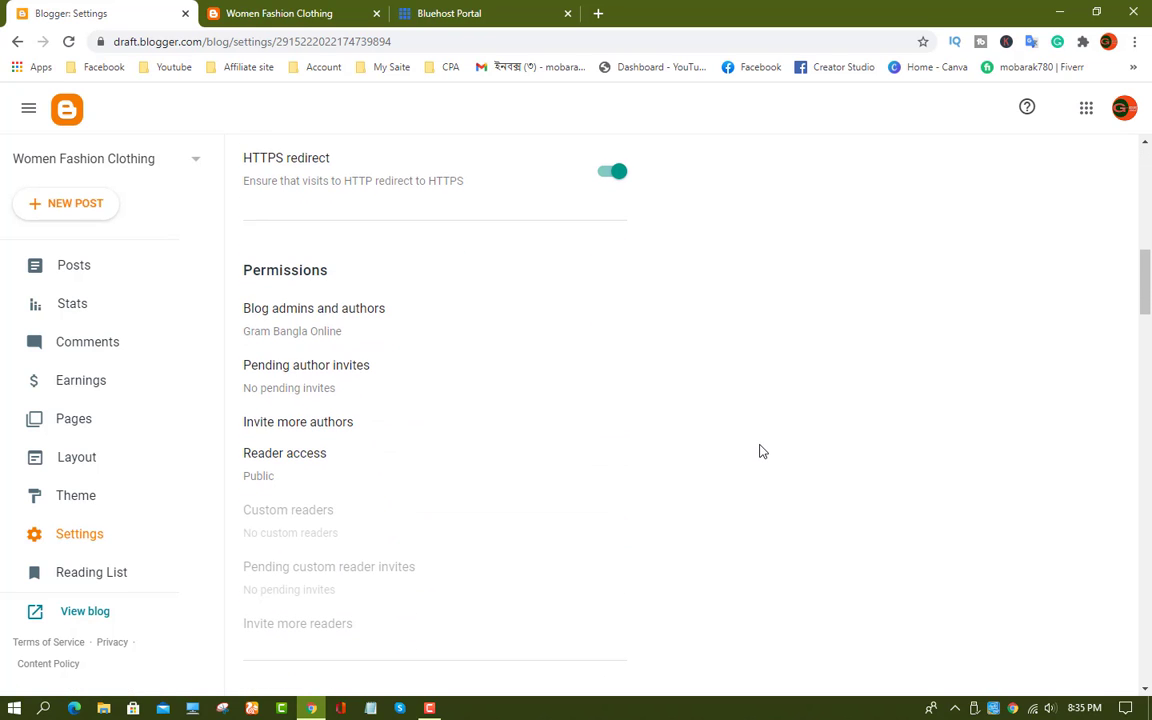
scroll(750, 447, down, 3)
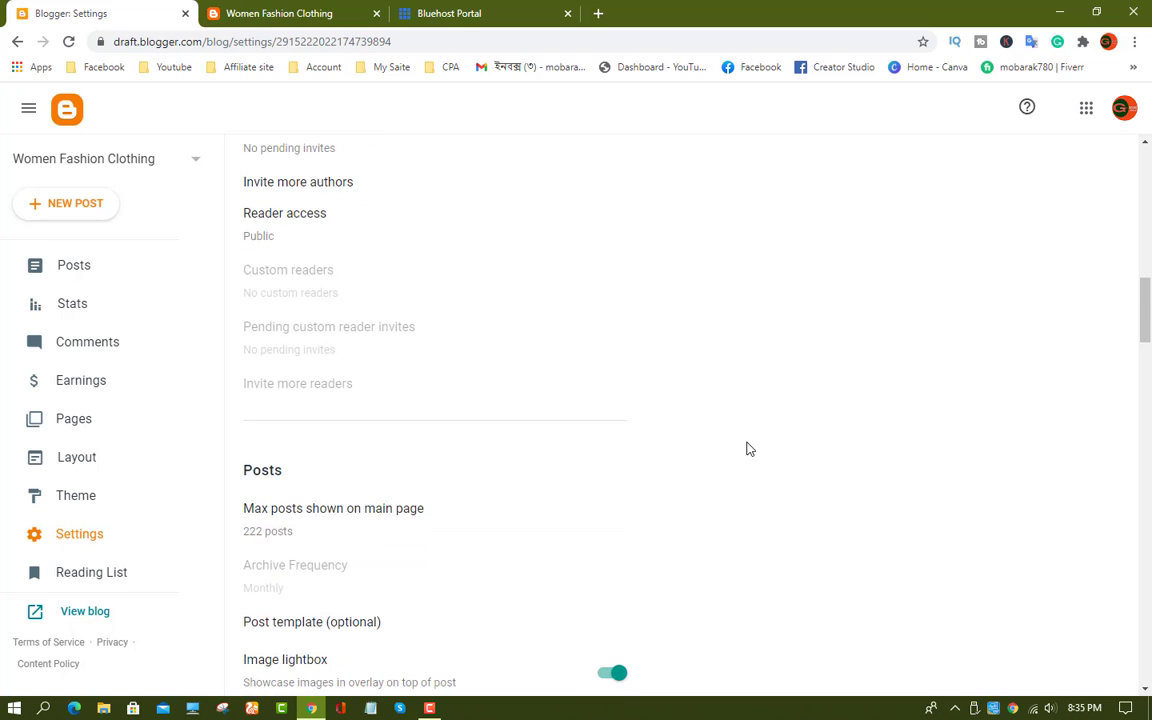
scroll(740, 448, up, 6)
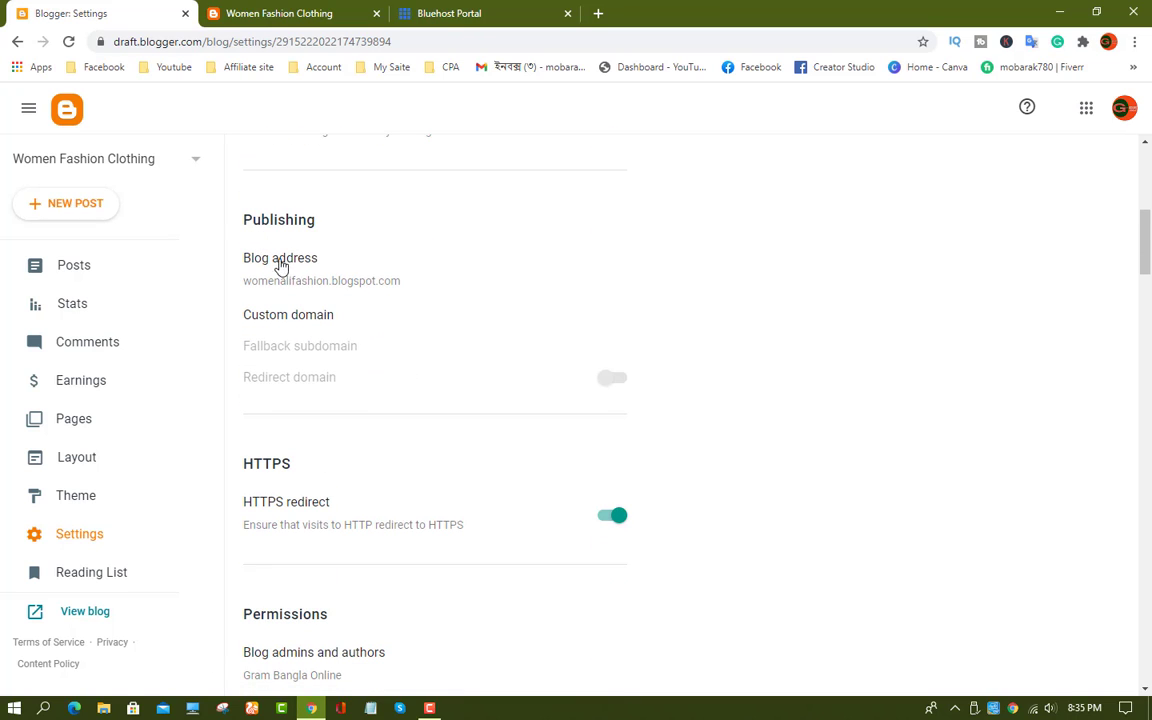
- Copy the blog address womenalifashion.blogspot.com from the Publishing settings and open it in a new browser tab
drag(414, 278, 243, 281)
right_click(354, 284)
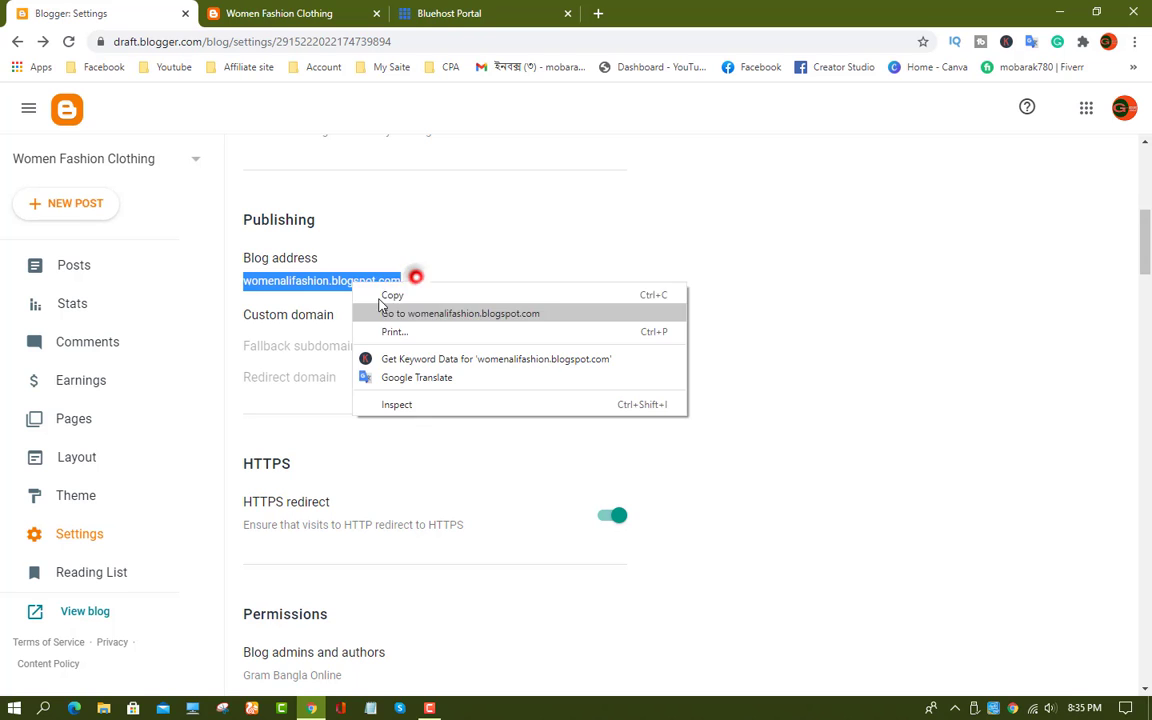
click(377, 297)
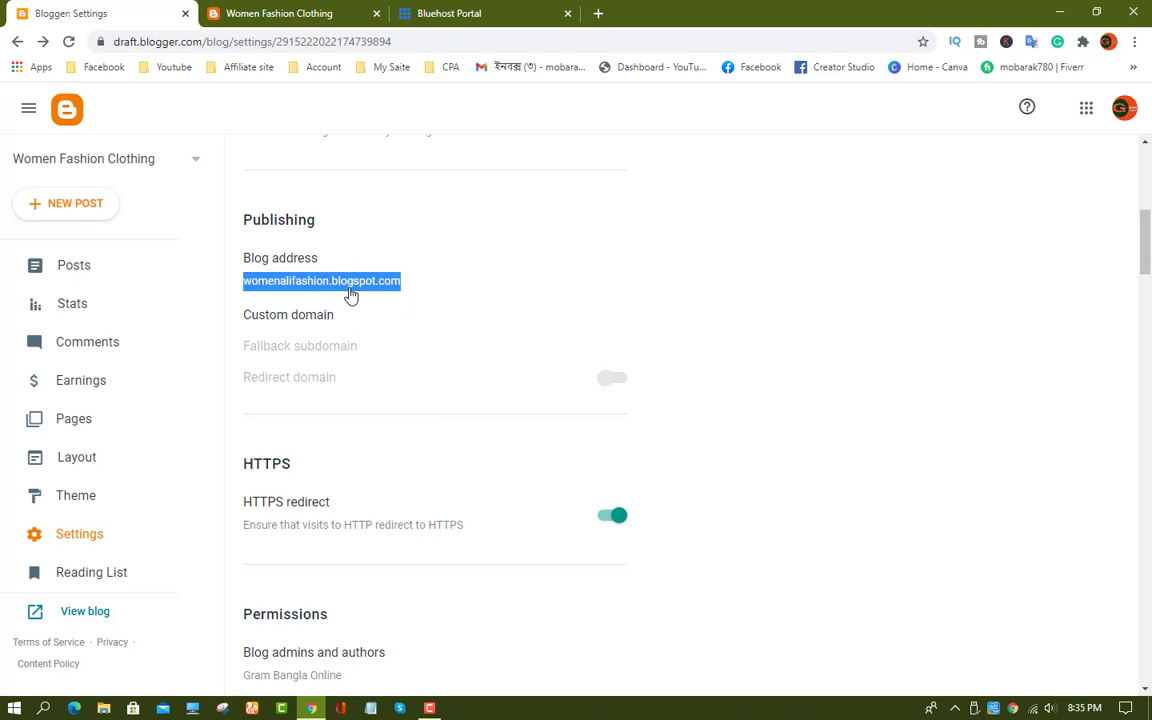
click(598, 13)
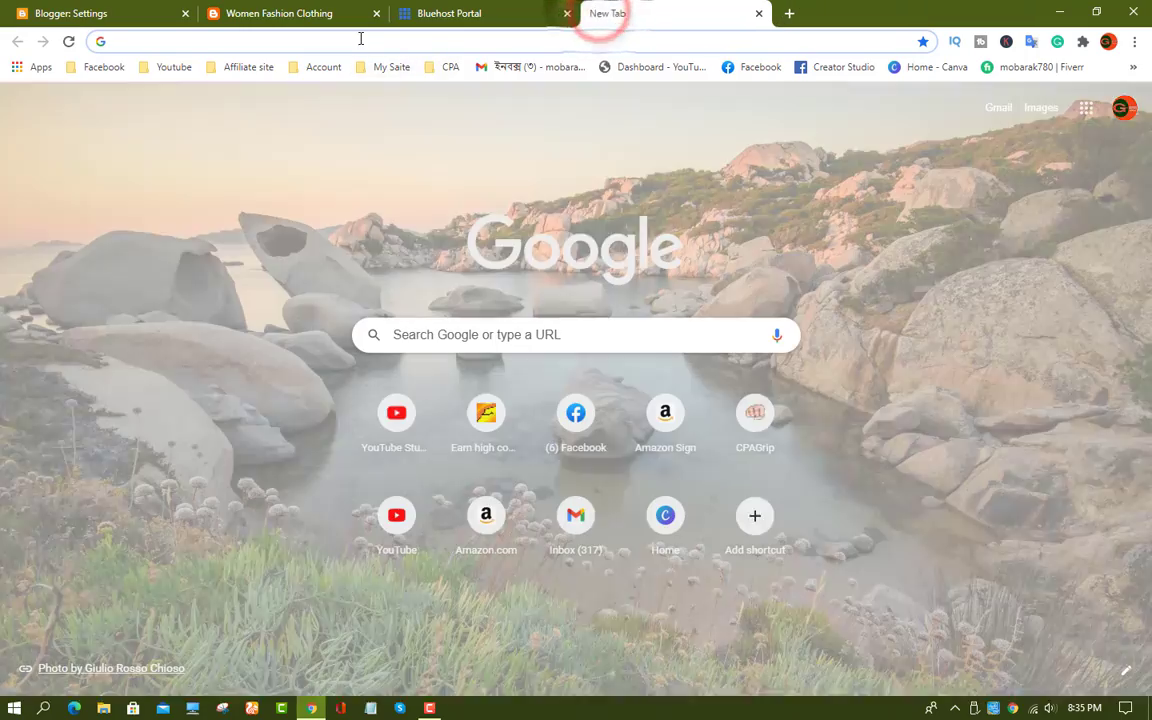
right_click(362, 41)
click(415, 160)
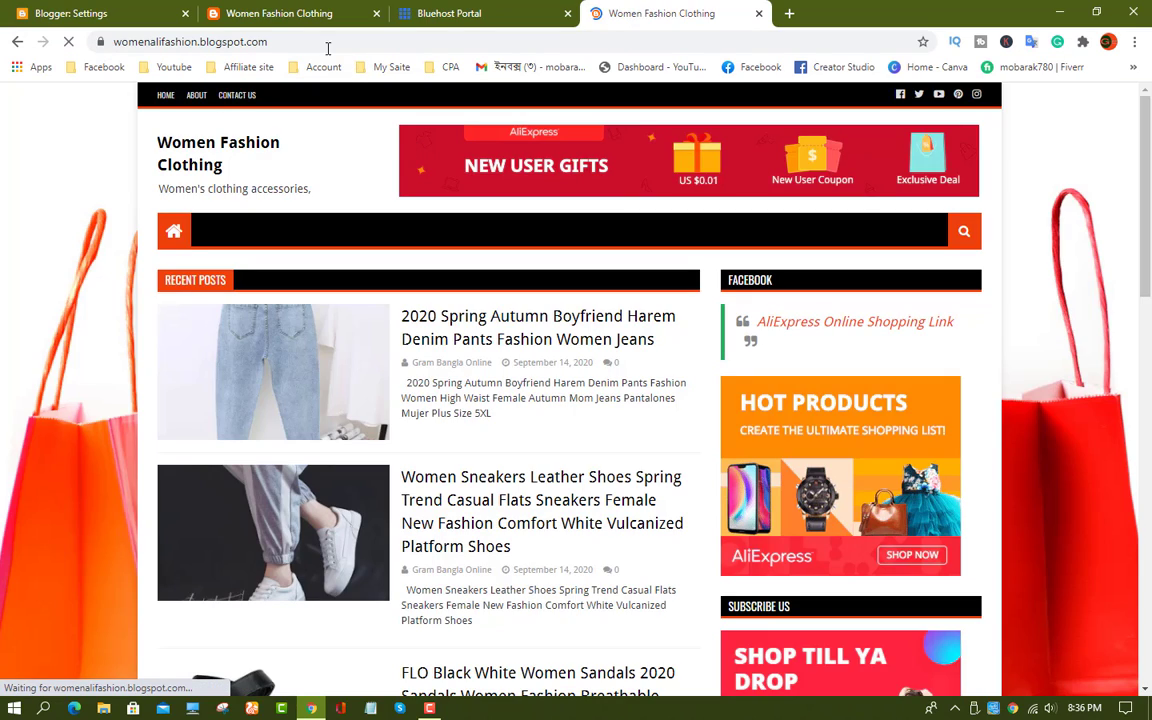
click(318, 42)
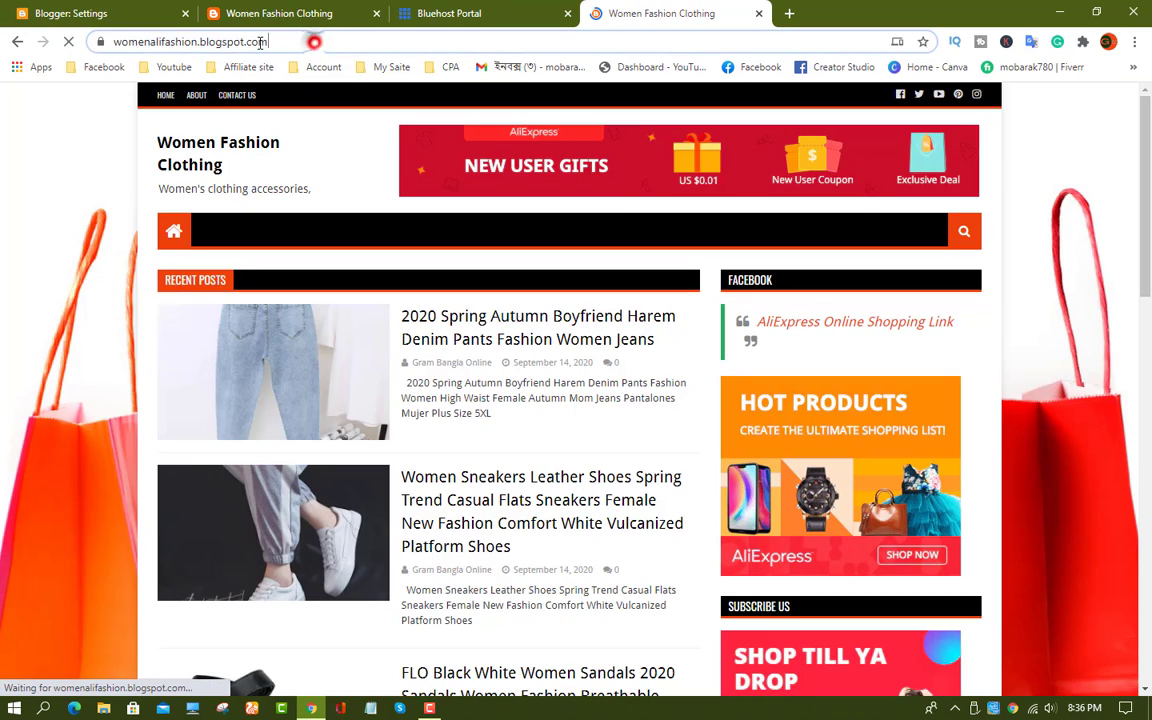
- Copy grambanglaonline.site from the Bluehost domain list and load it in a new browser tab
click(450, 14)
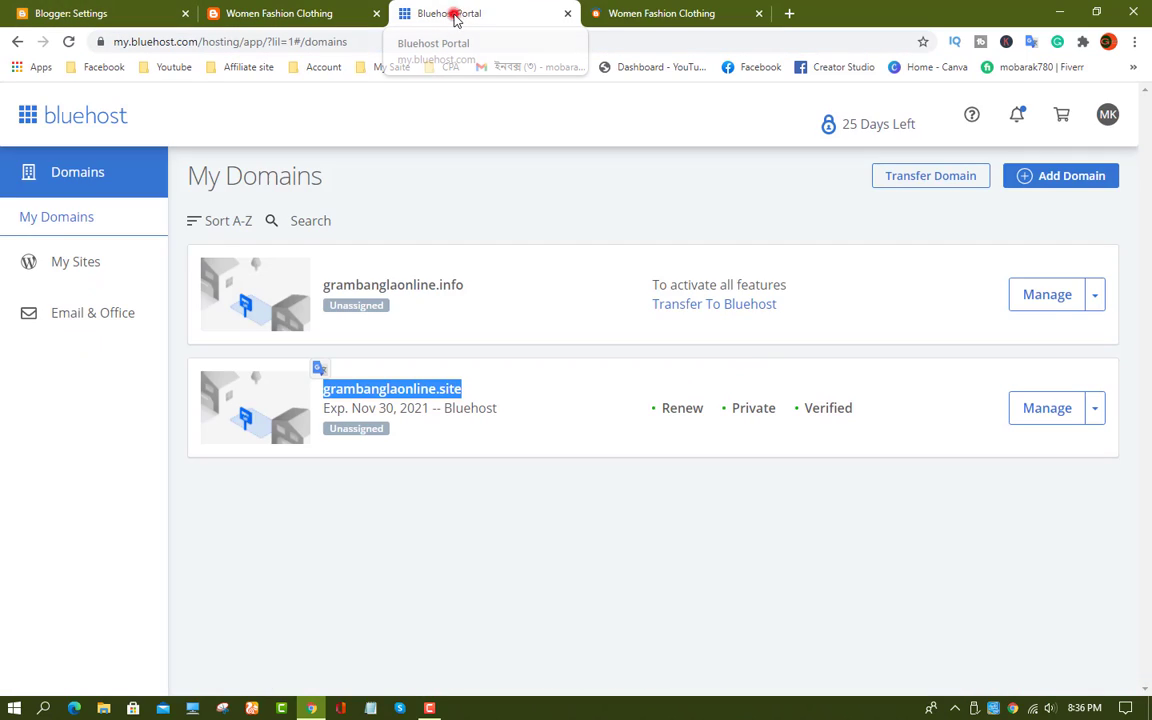
click(519, 396)
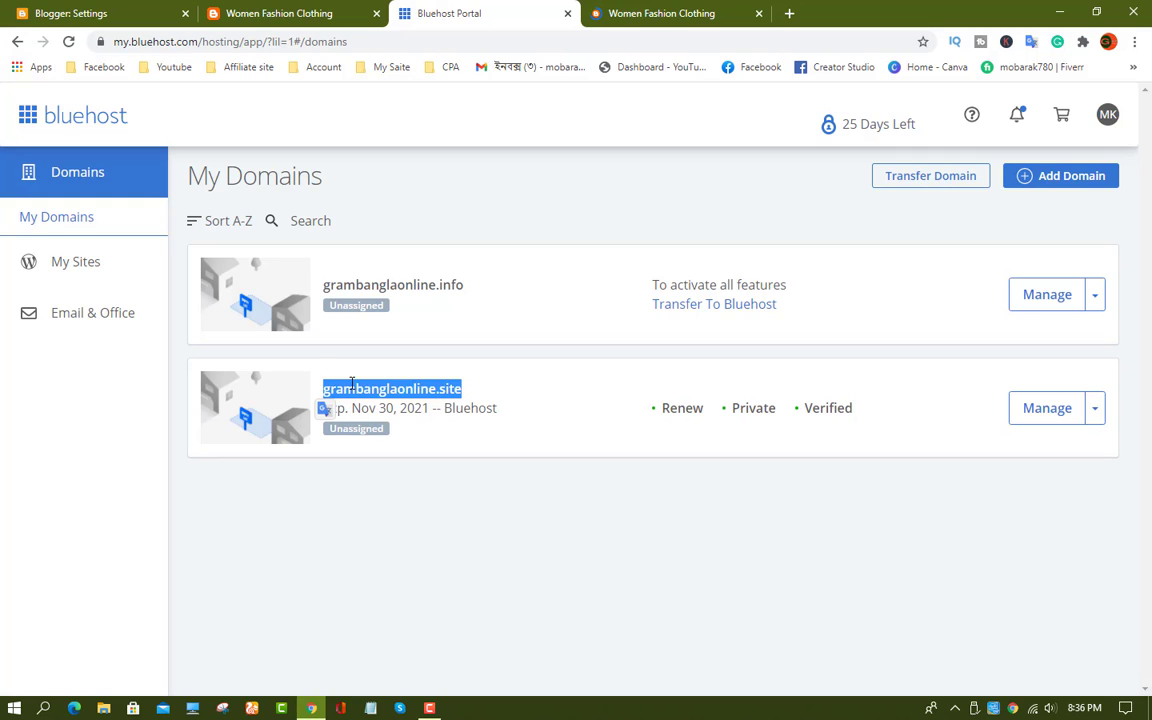
right_click(446, 388)
click(483, 400)
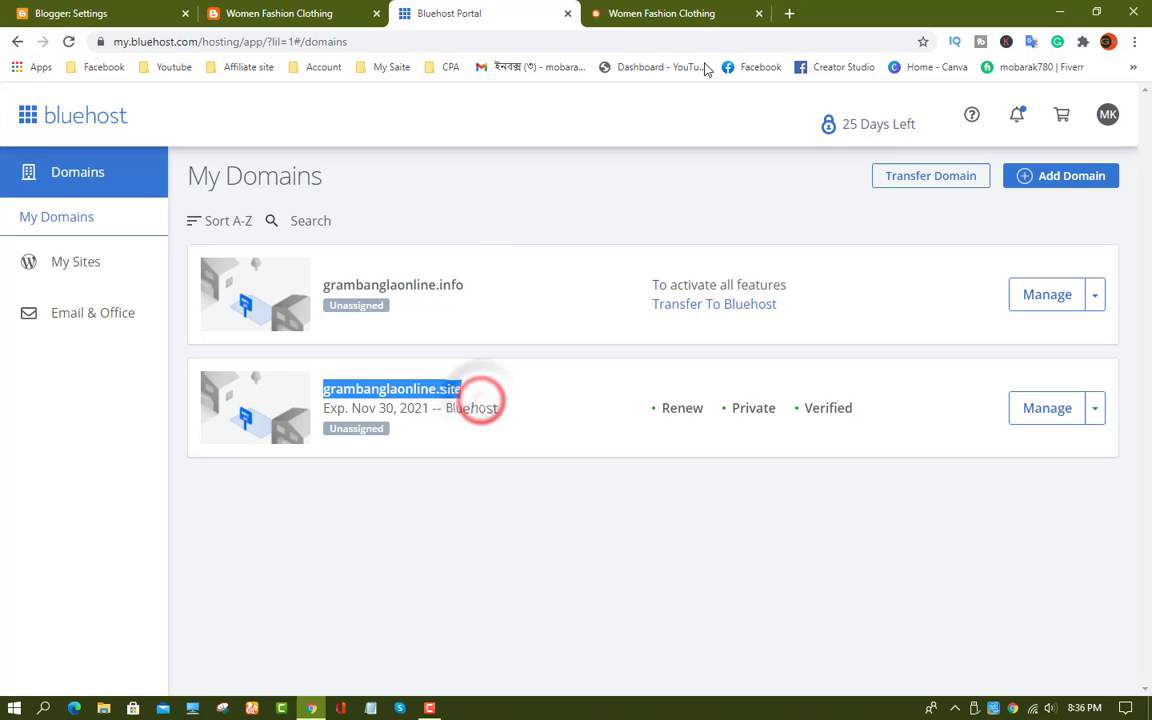
click(789, 13)
key(ctrl+v)
key(Return)
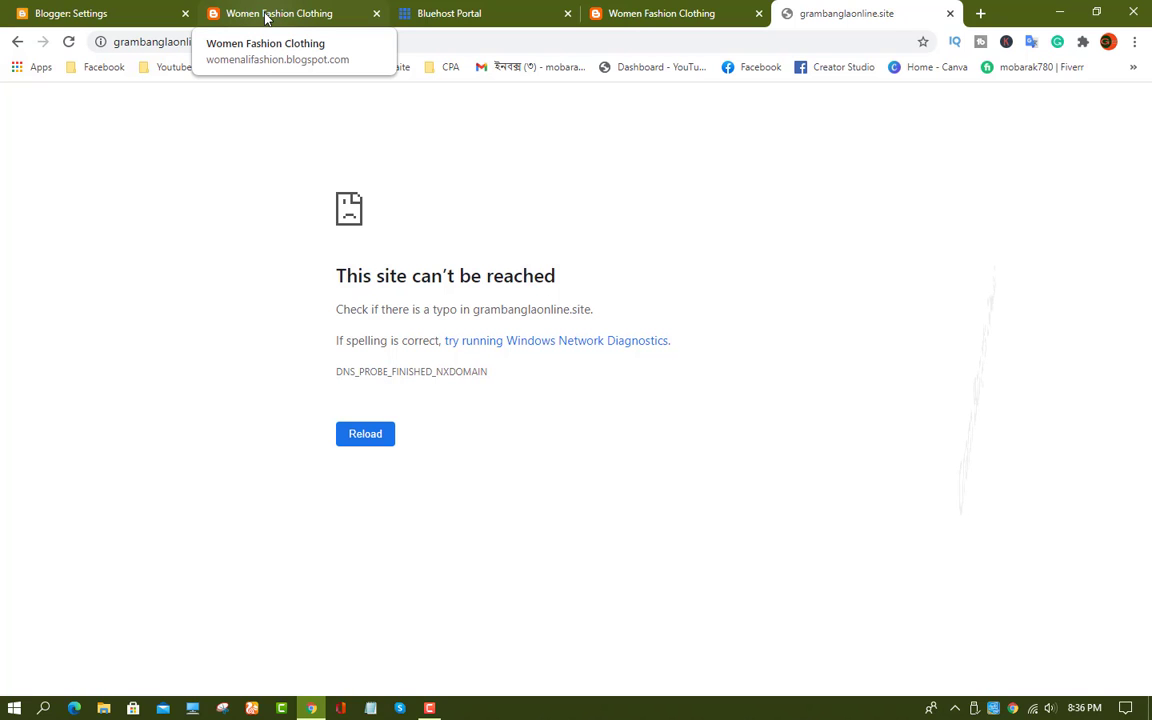
- Compare the blog's page at womenalifashion.blogspot.com with the page at grambanglaonline.site
click(645, 13)
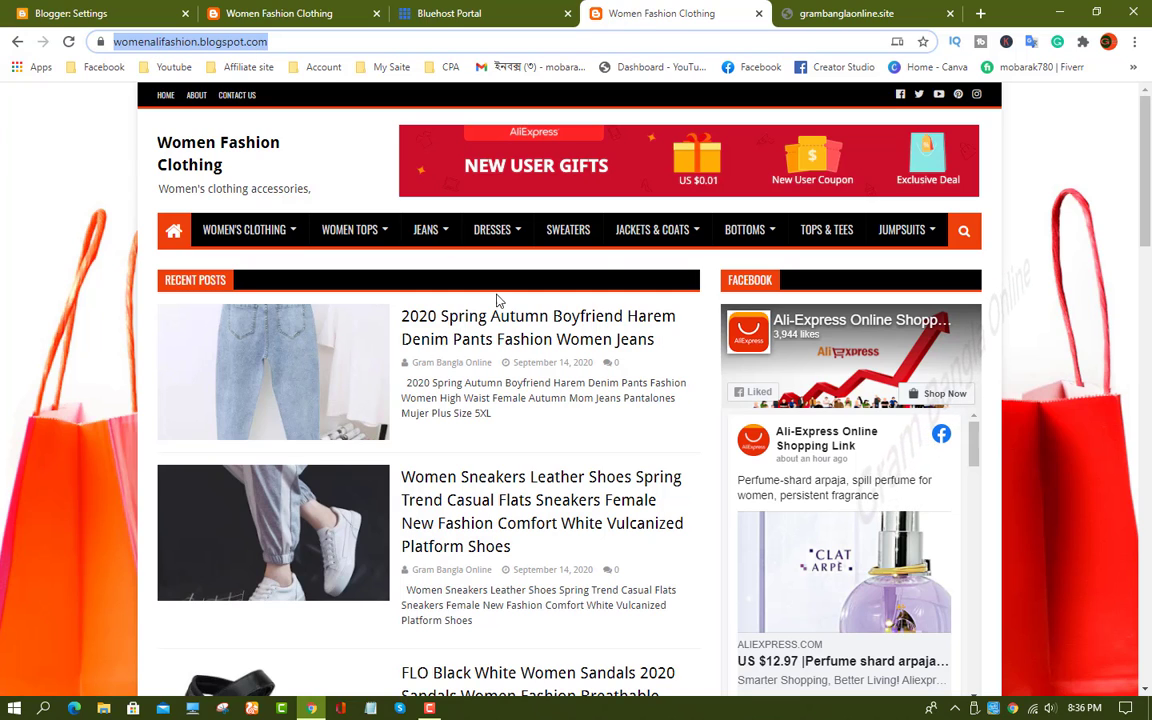
click(846, 13)
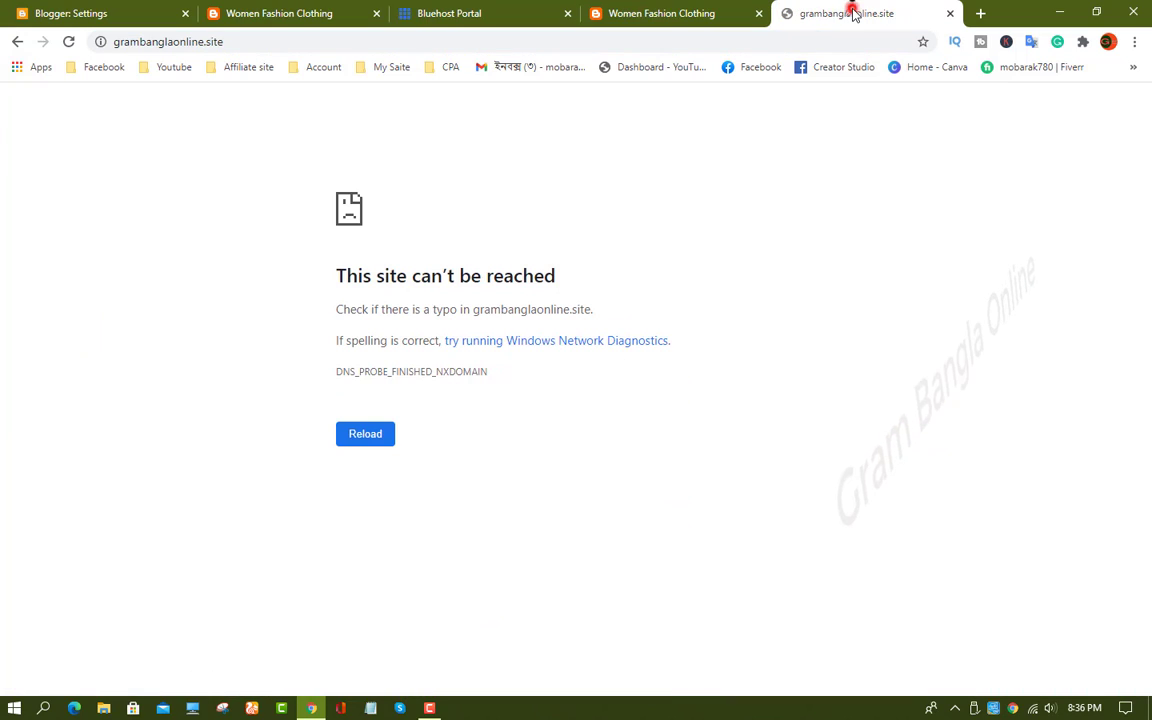
click(247, 41)
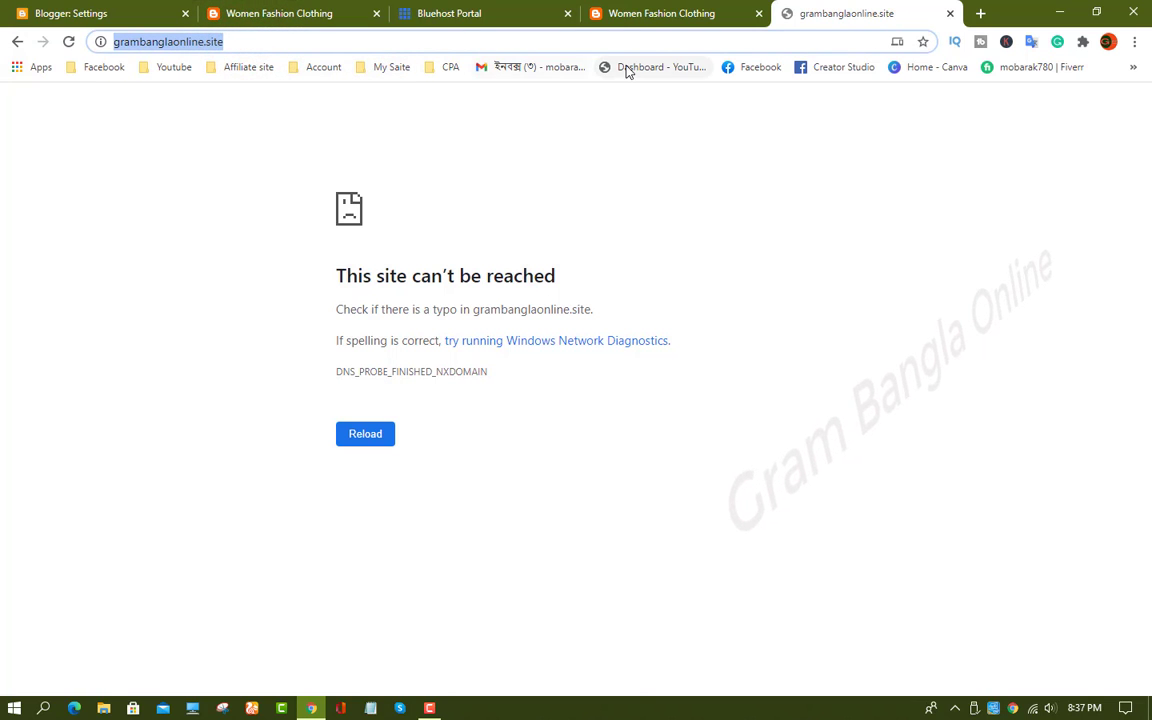
click(630, 14)
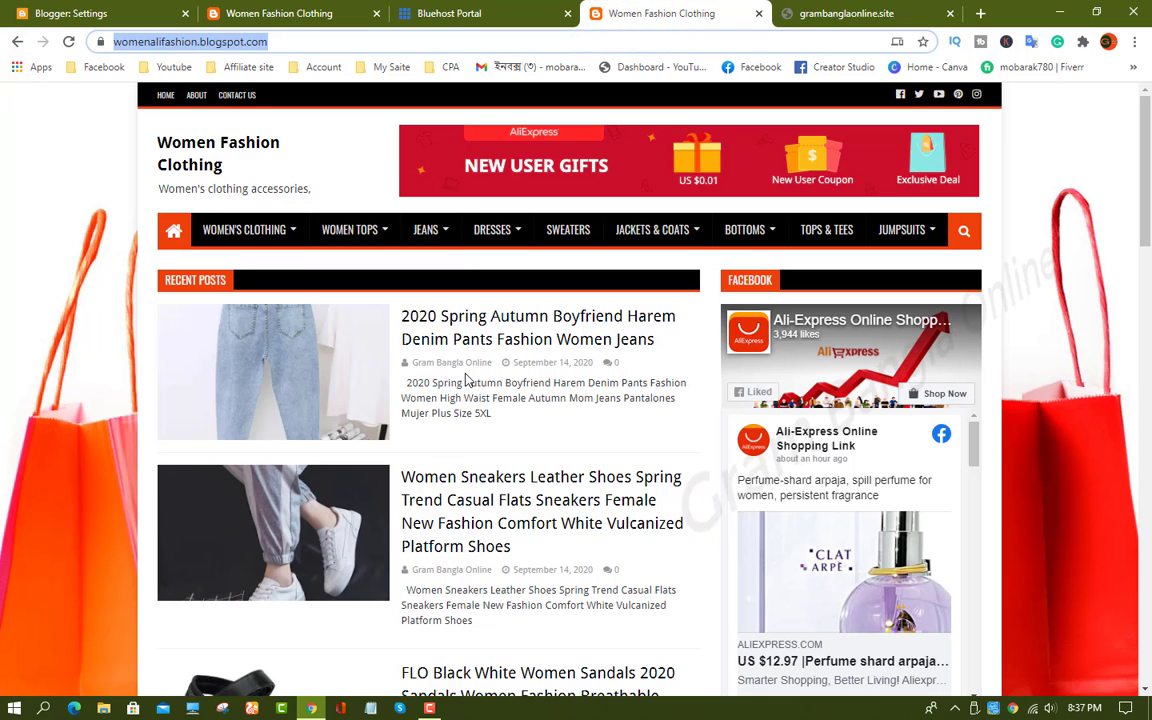
- Return to the Blogger settings and open the custom domain entry under Publishing
click(86, 18)
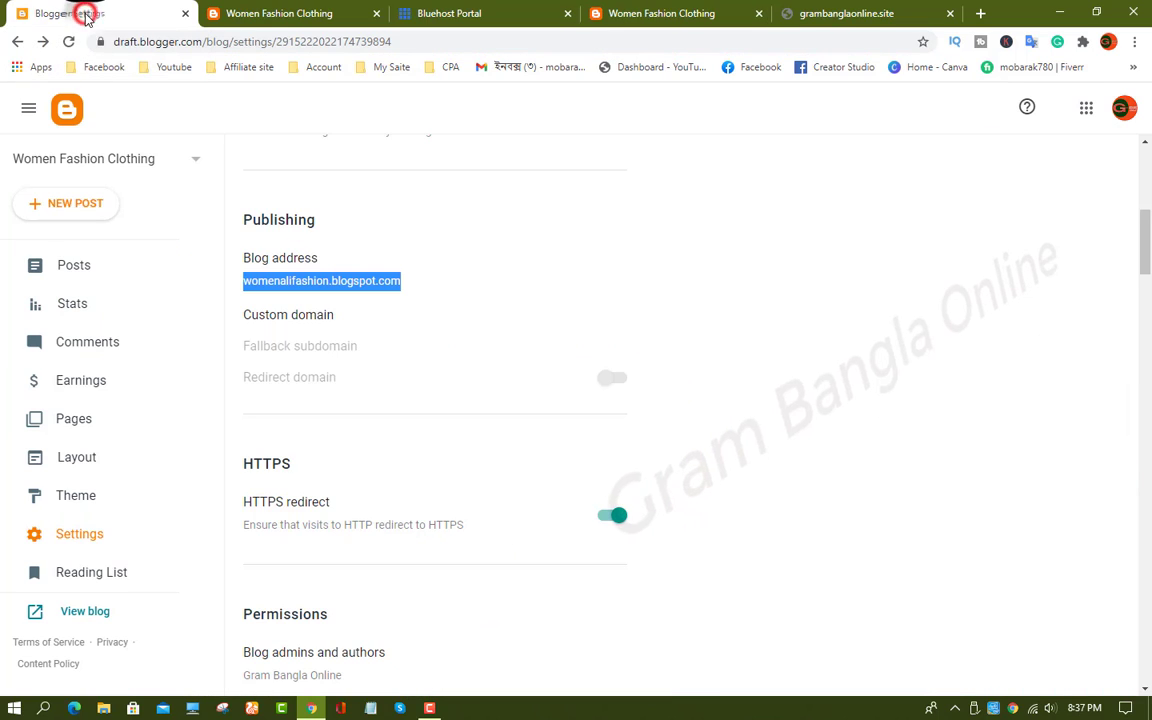
click(459, 315)
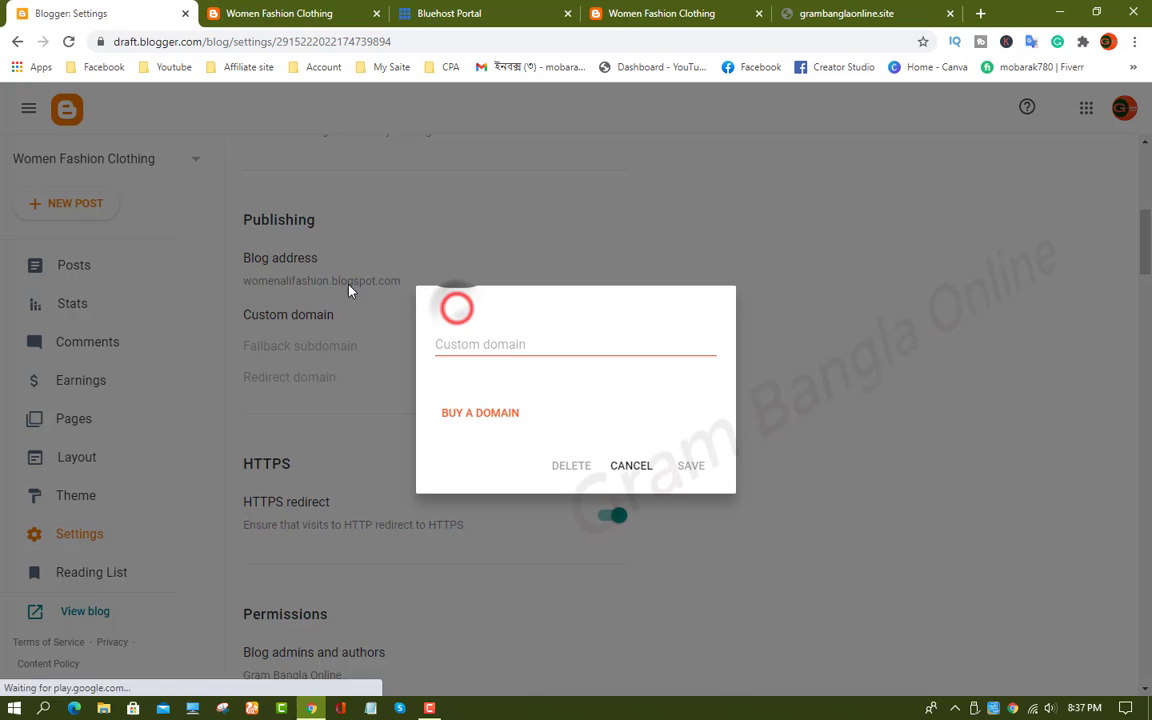
click(627, 468)
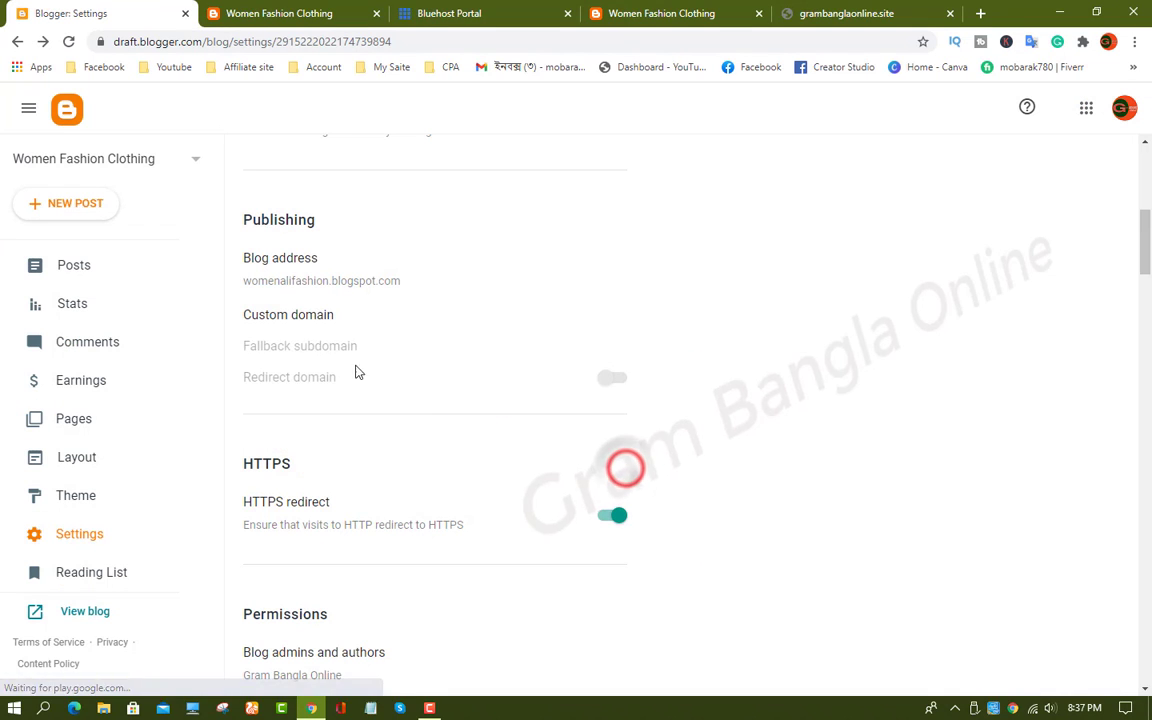
click(282, 322)
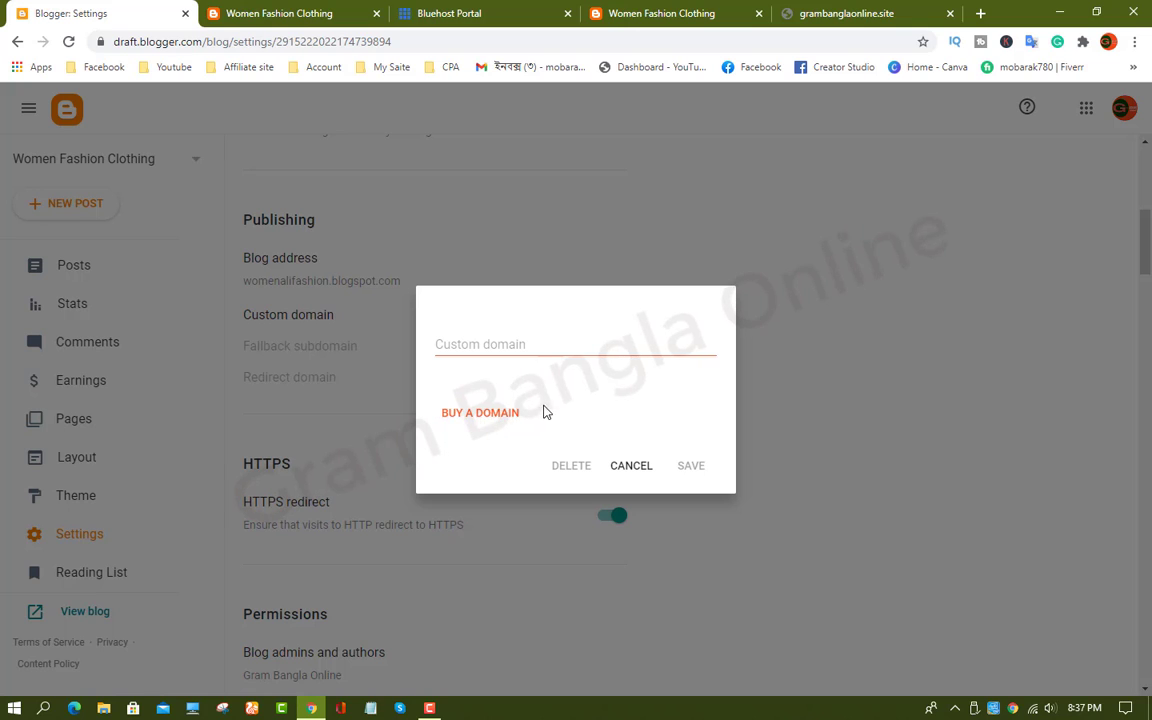
- Go back to the Bluehost domain list, select the full domain name grambanglaonline.site and copy it
click(840, 13)
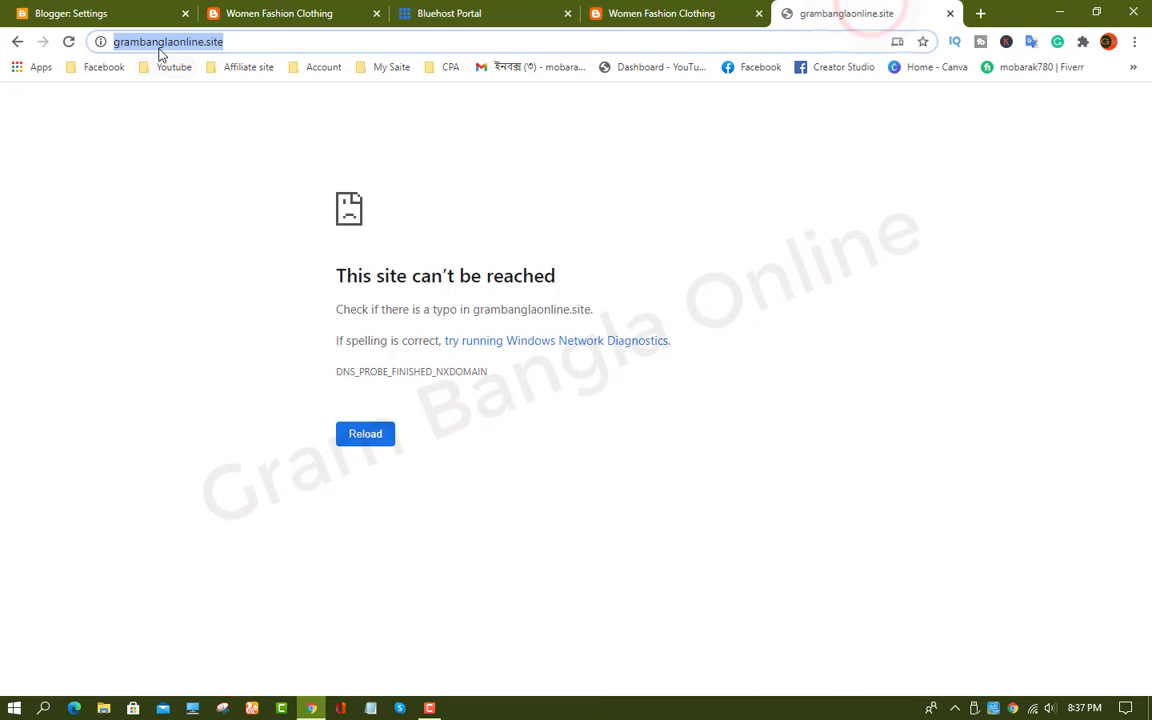
click(449, 13)
right_click(456, 392)
click(480, 393)
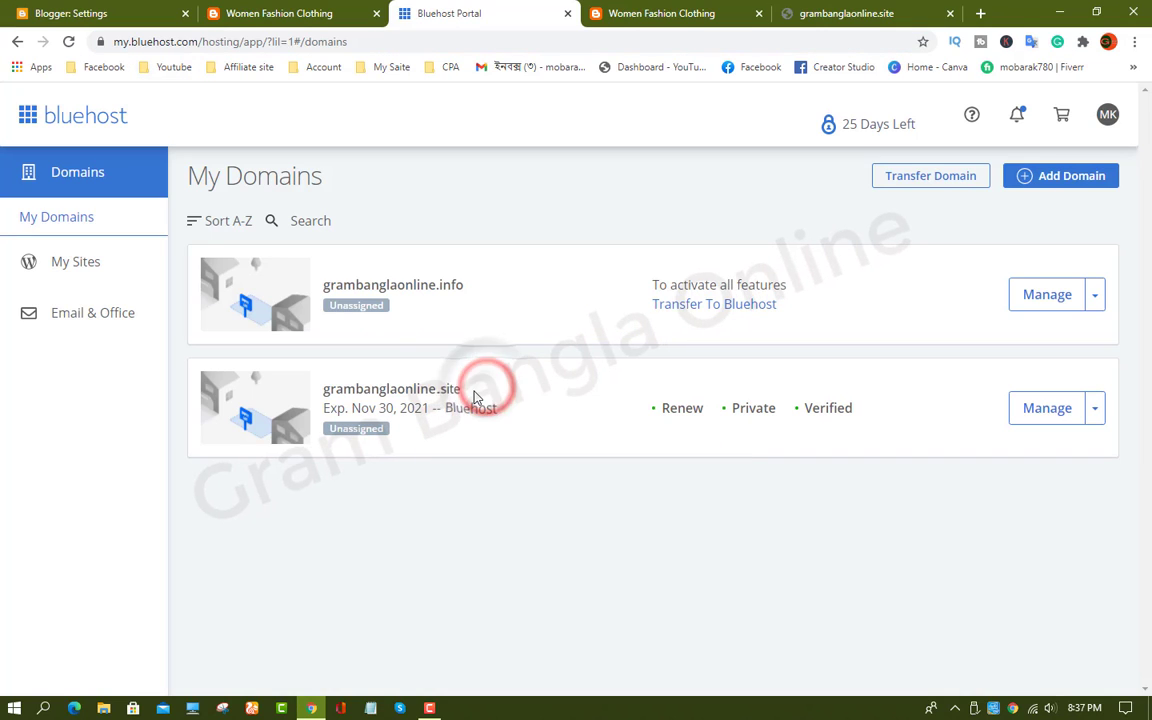
drag(461, 390, 326, 389)
right_click(347, 397)
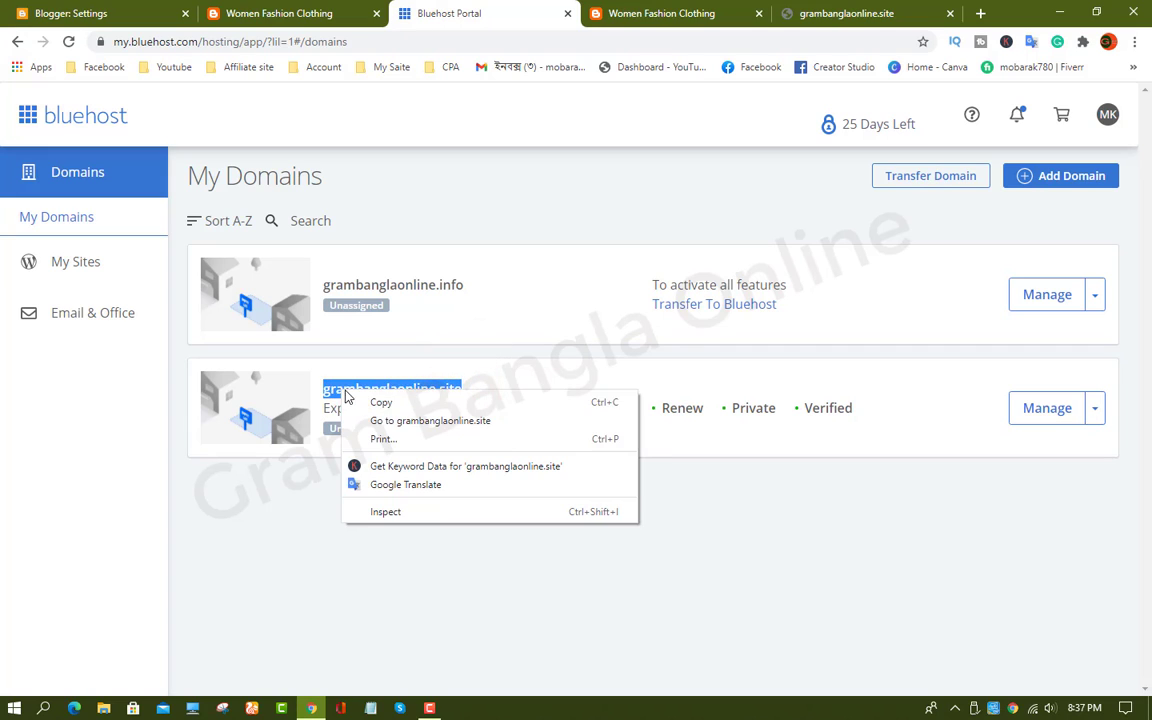
click(385, 402)
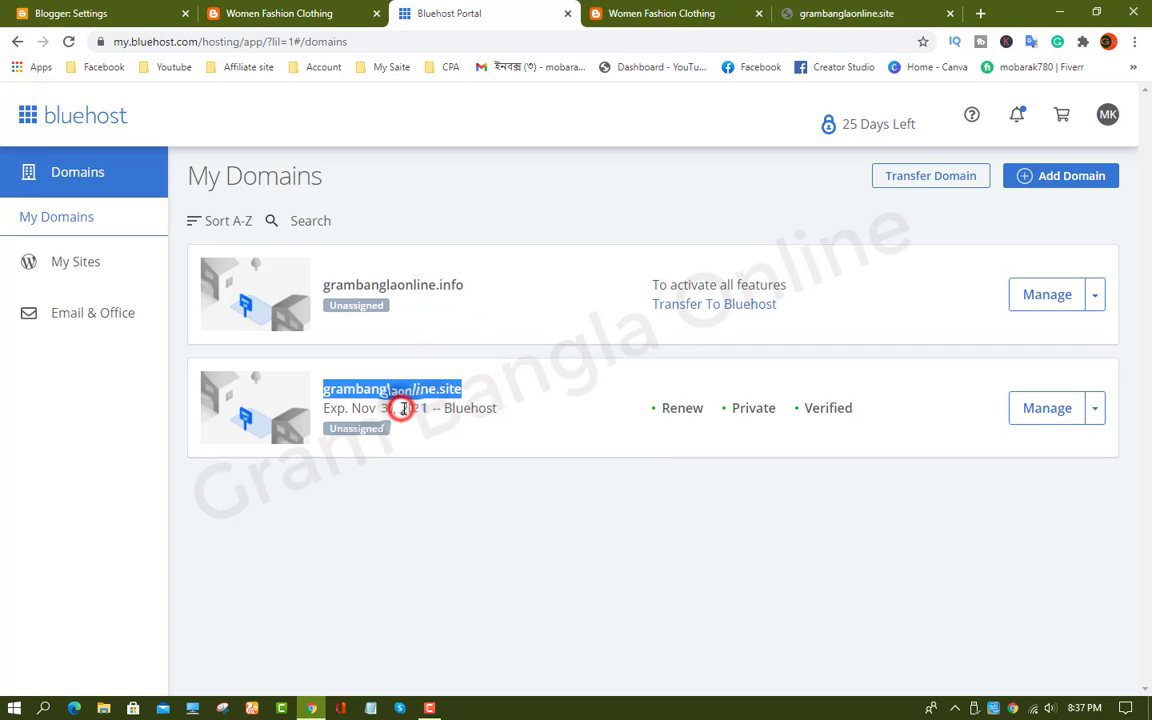
- Paste grambanglaonline.site as the blog's custom domain in Blogger and try to save it
click(151, 11)
right_click(478, 342)
click(541, 473)
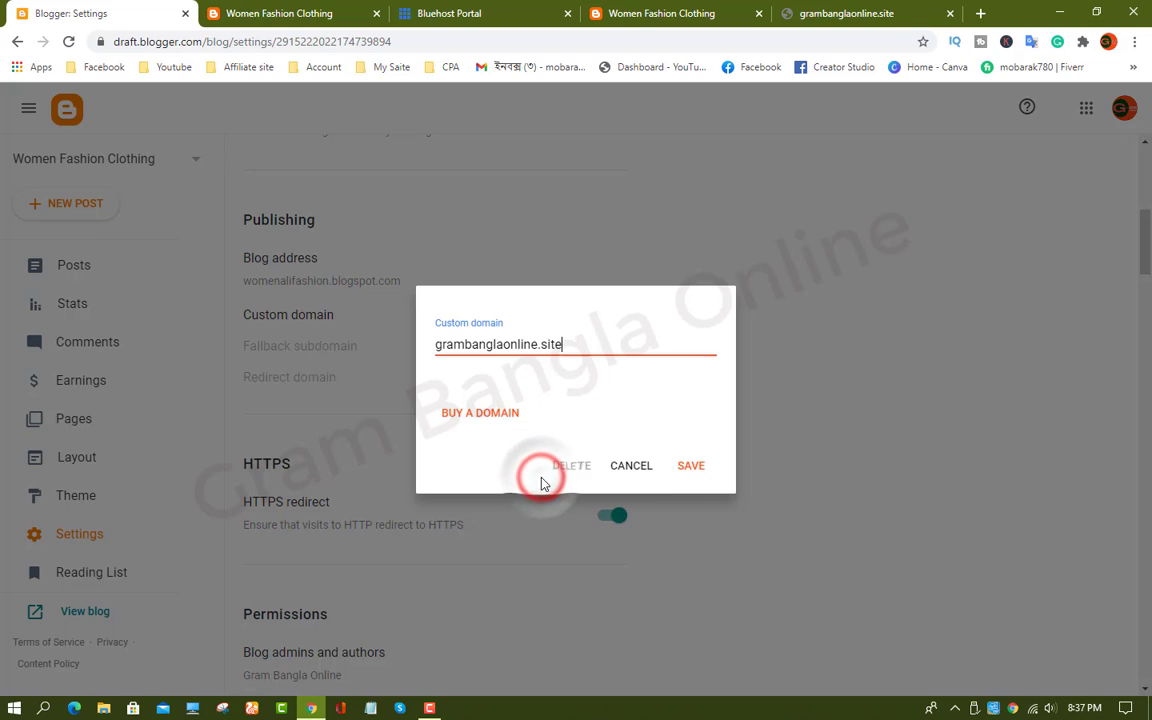
click(691, 466)
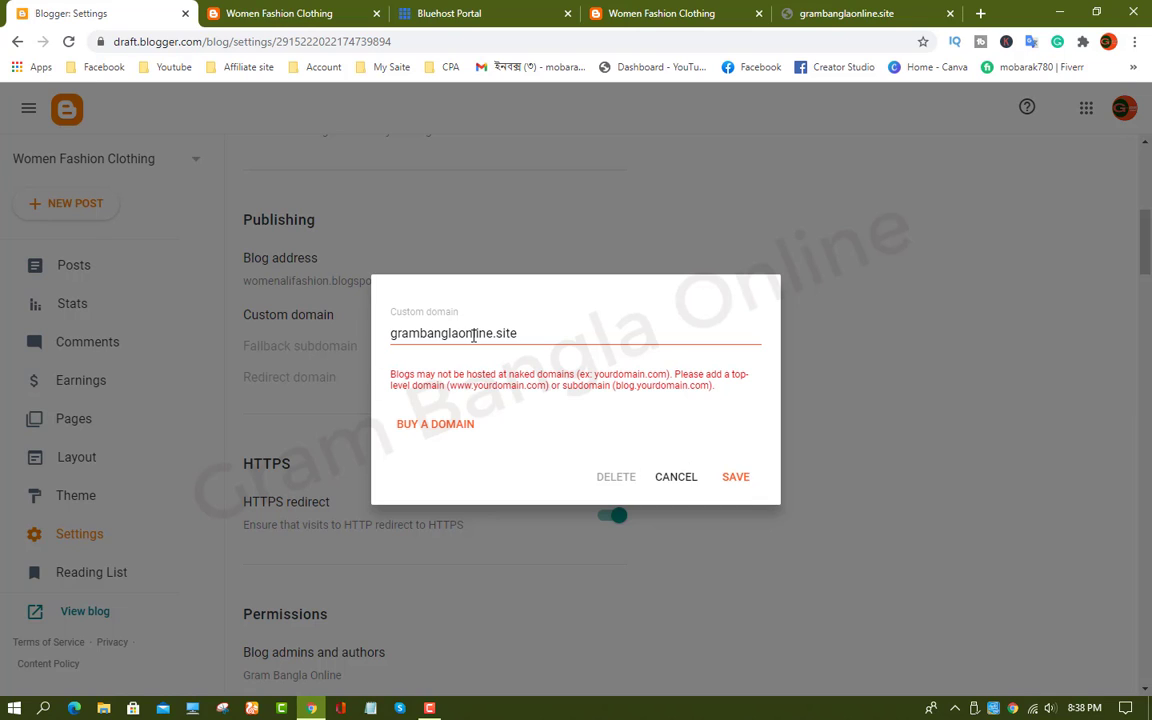
click(391, 335)
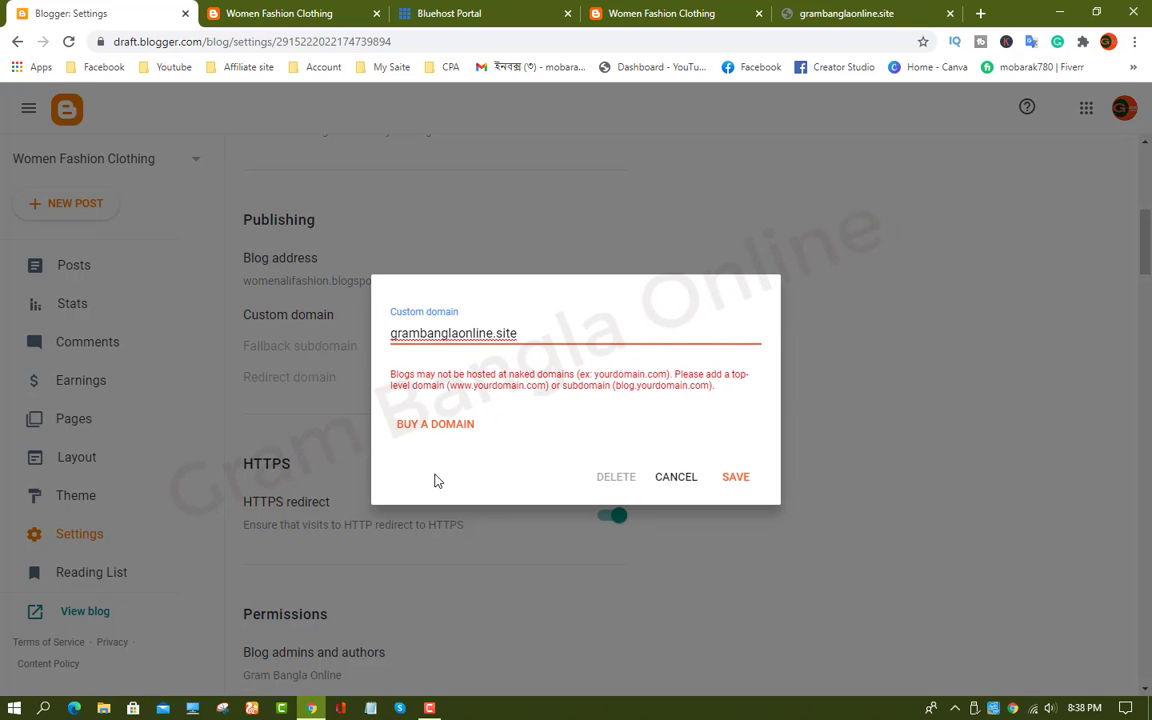
text(www)
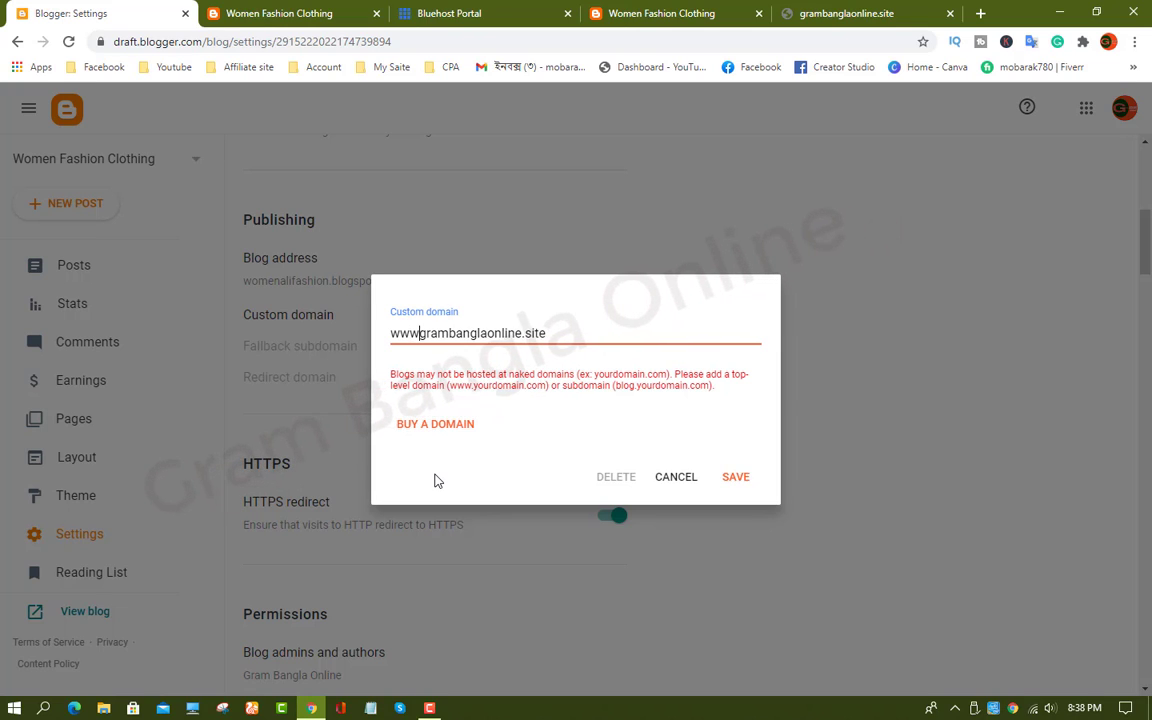
text(.)
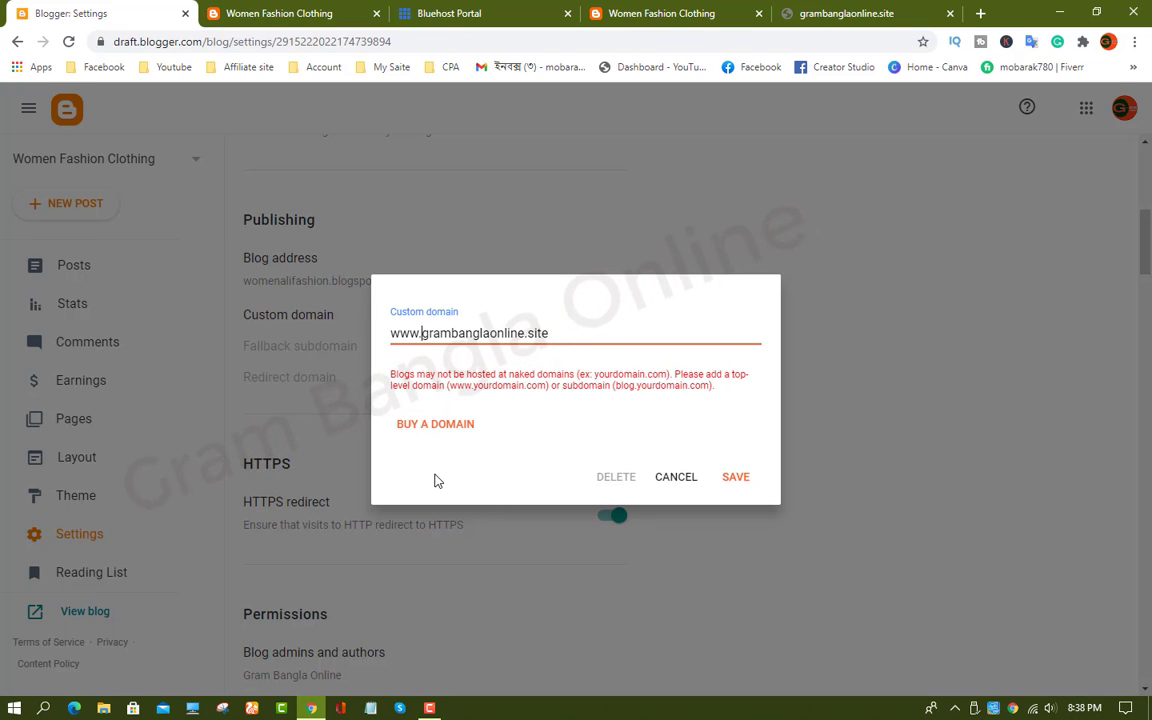
click(739, 483)
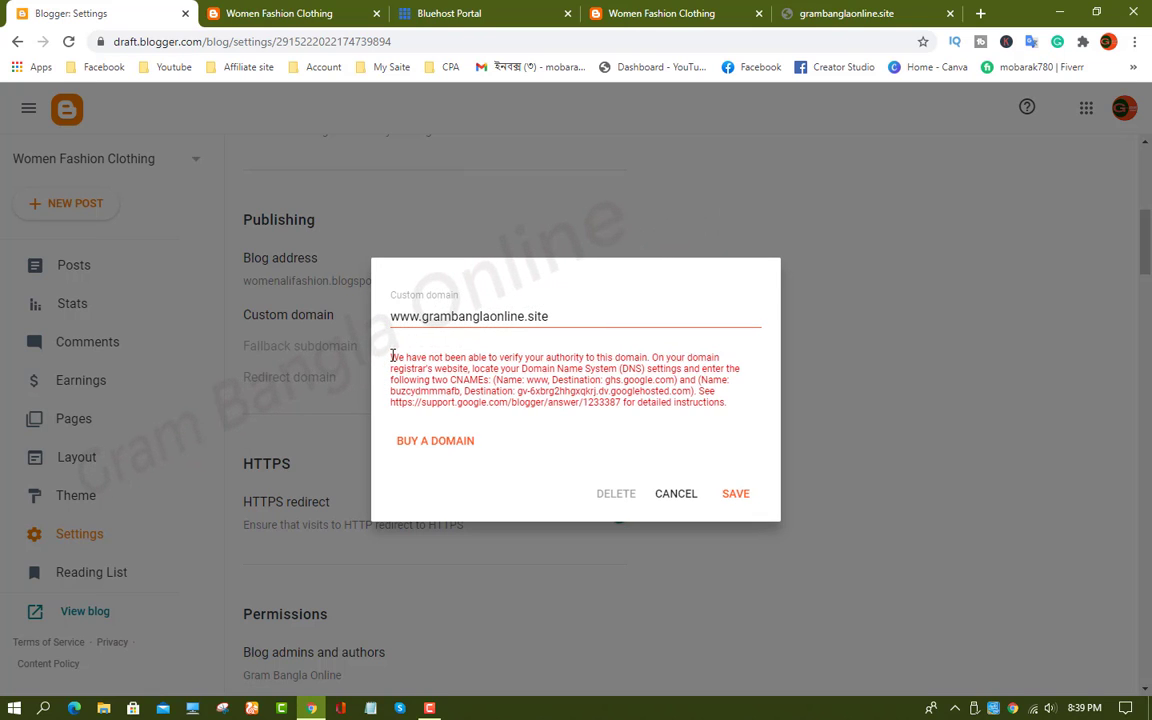
- Review the CNAME entries requested in Blogger's message, switch to Bluehost and open the management options of grambanglaonline.site
drag(391, 357, 743, 411)
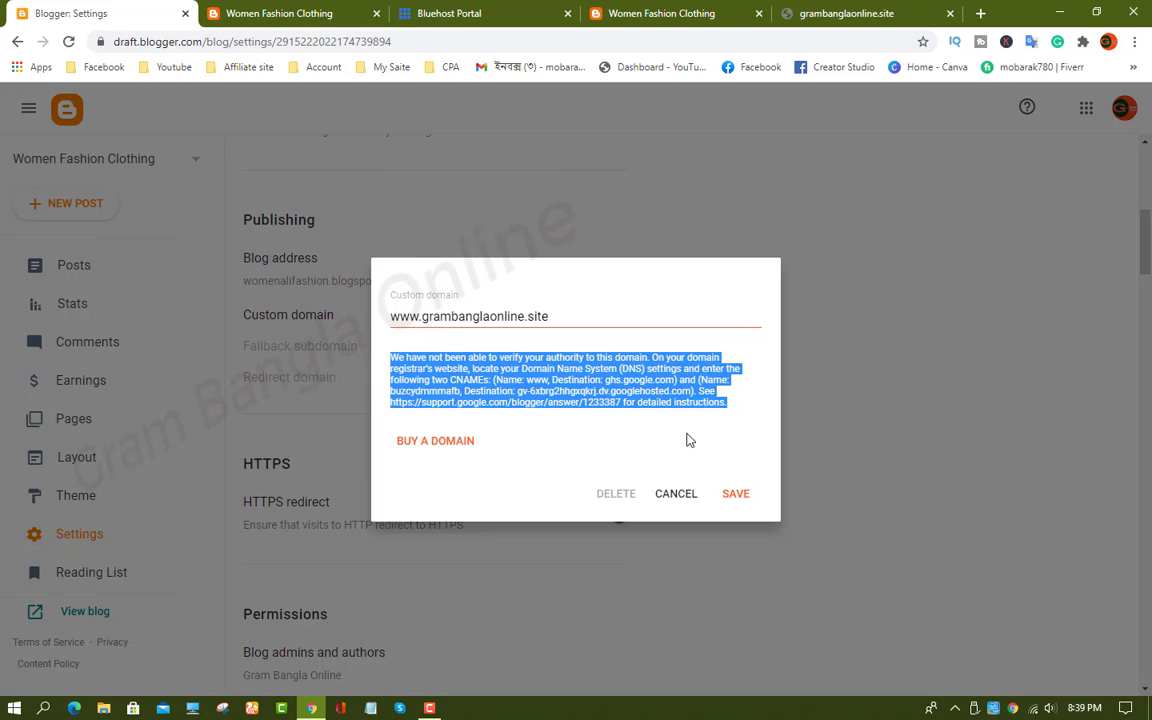
click(537, 434)
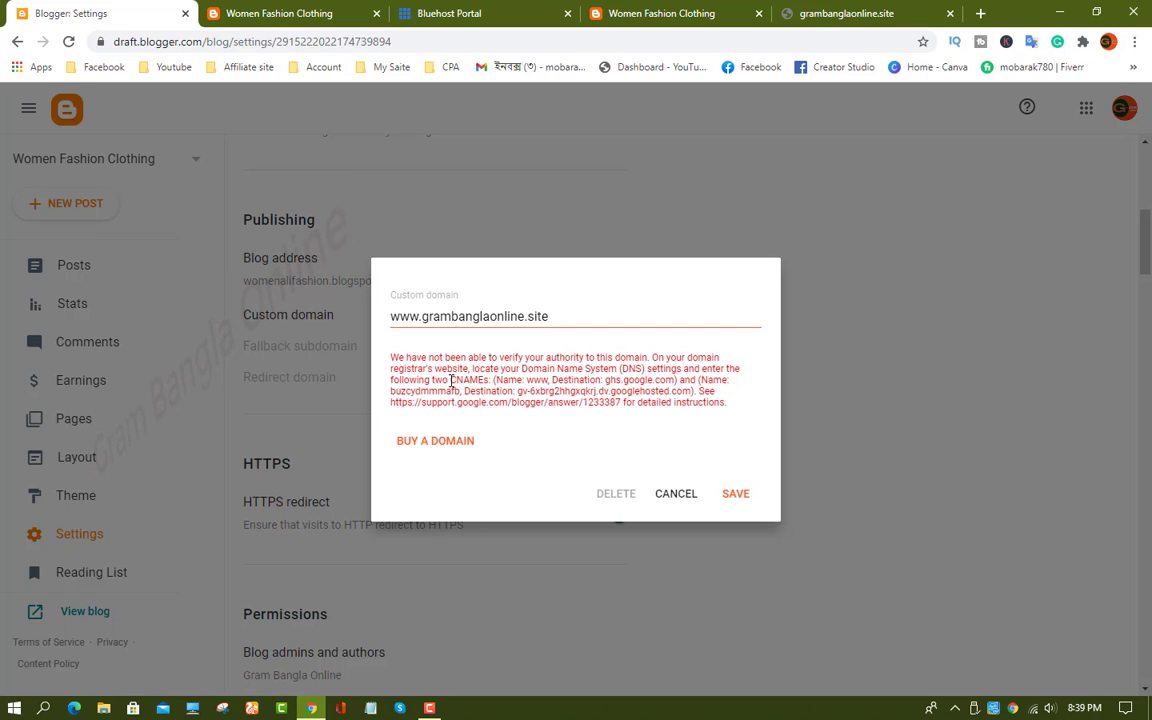
drag(451, 381, 519, 384)
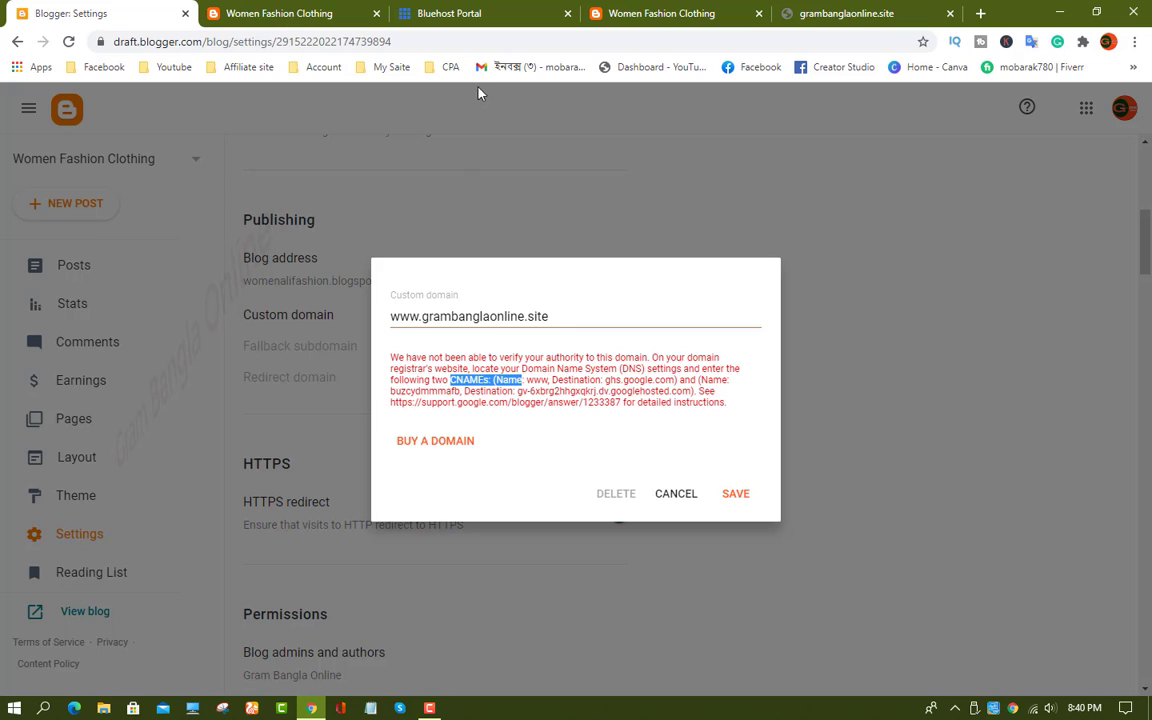
click(440, 14)
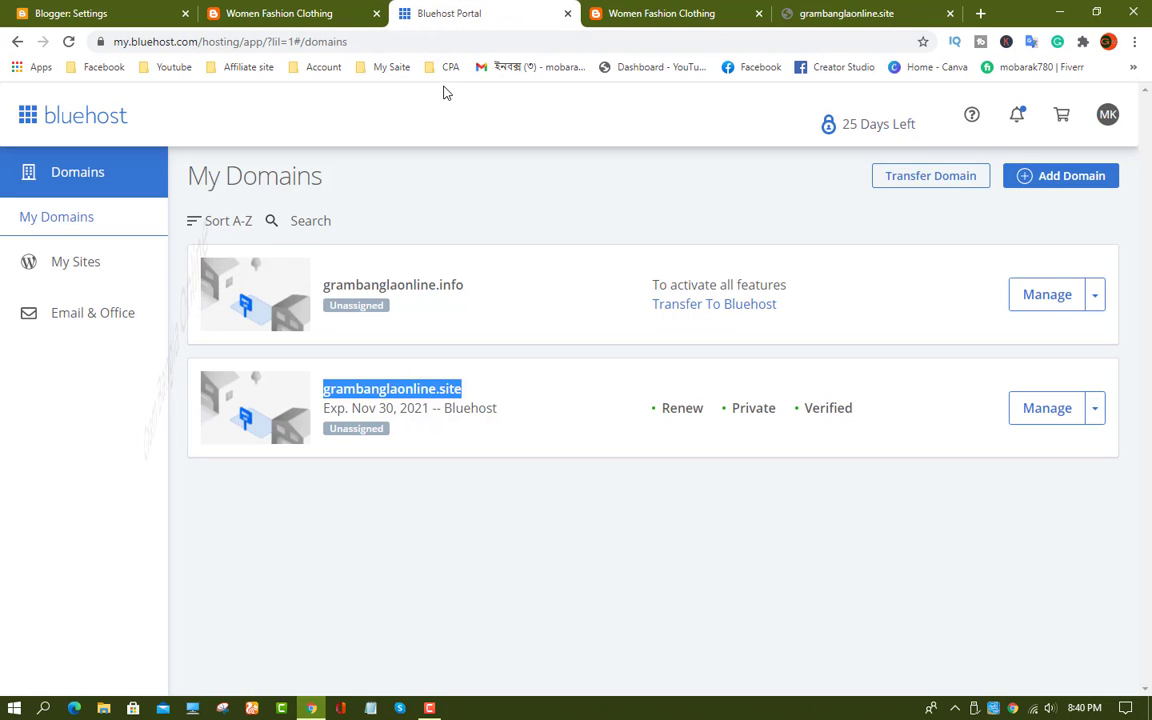
click(463, 508)
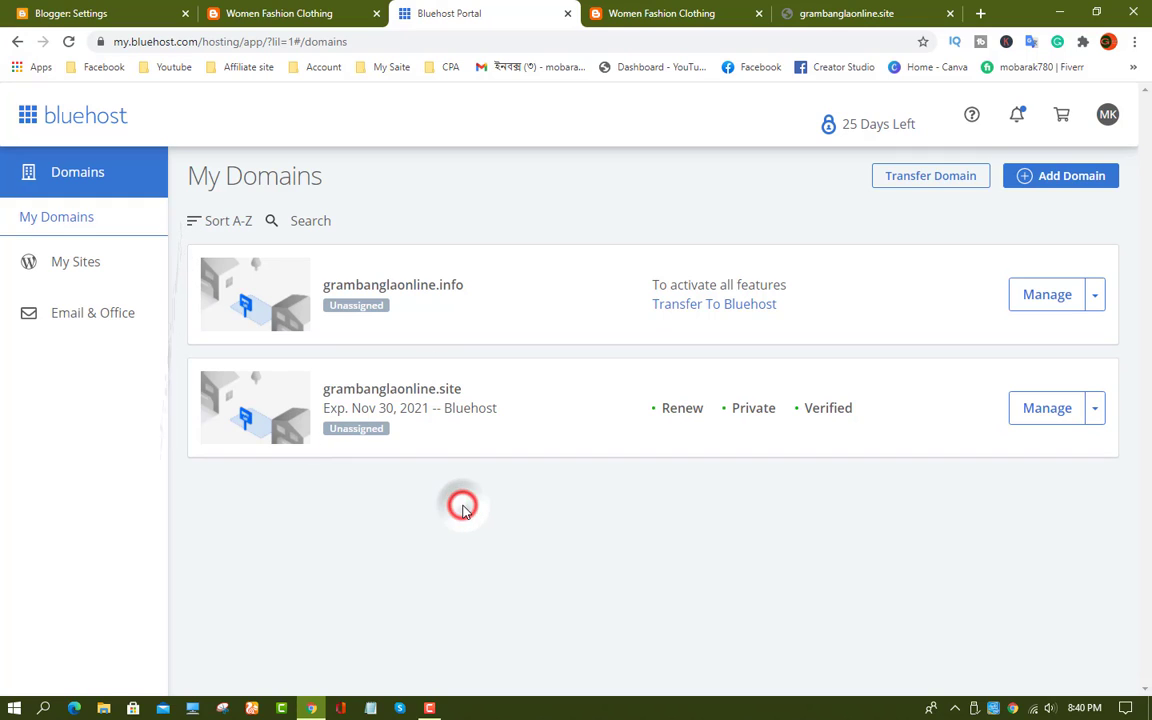
click(1097, 410)
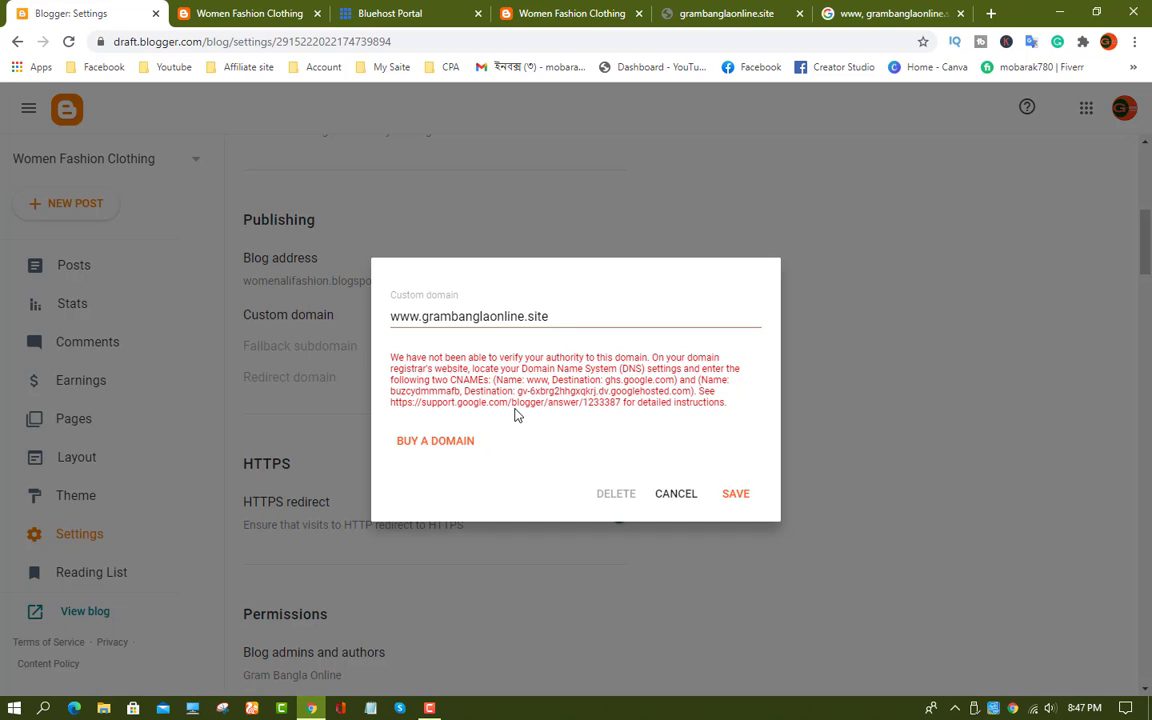
- On the Bluehost DNS page of grambanglaonline.site, start a new CNAME (Alias) record
click(414, 12)
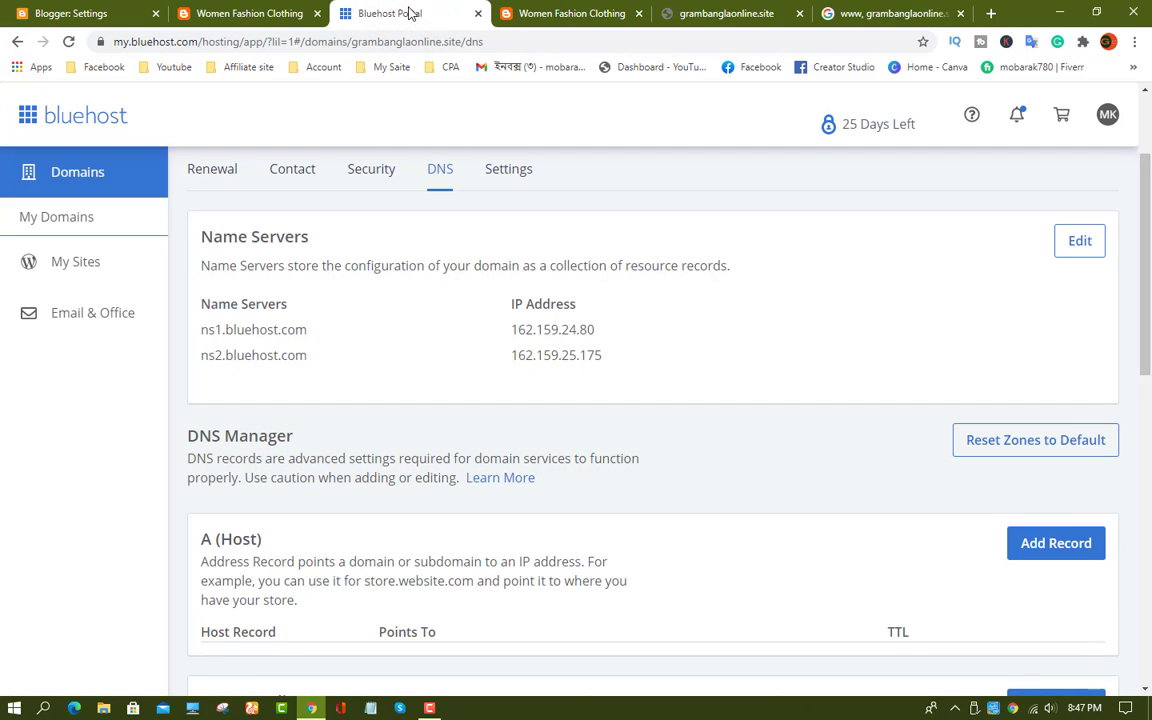
scroll(705, 380, up, 2)
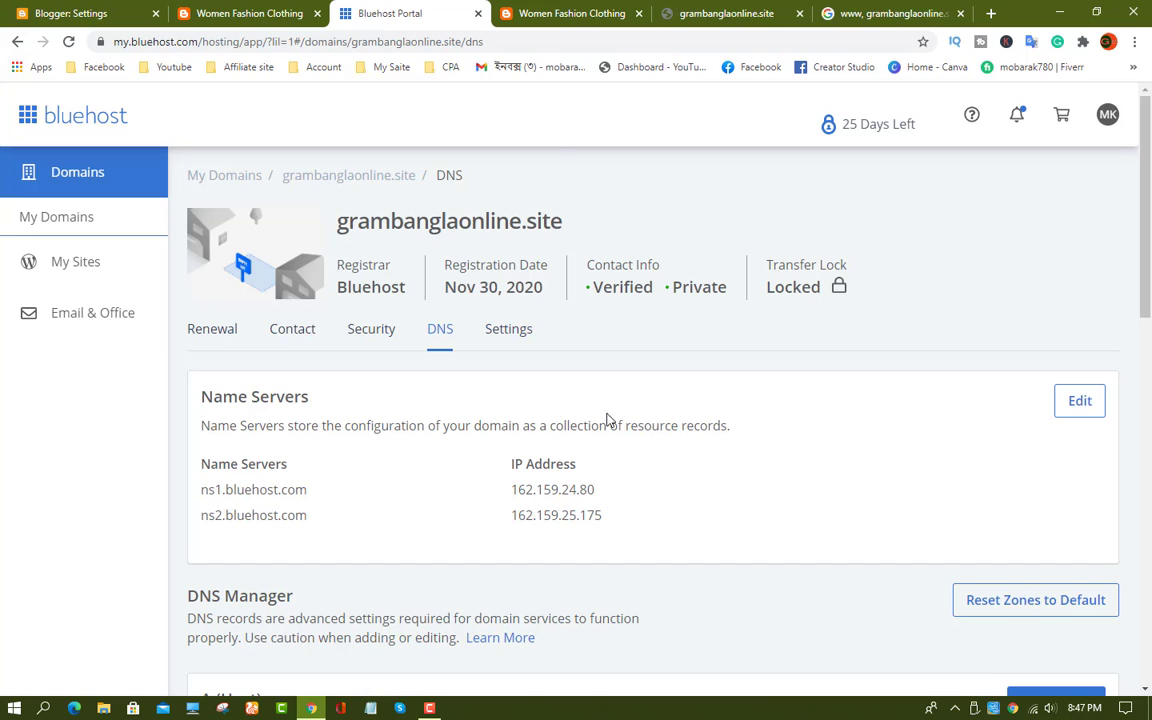
scroll(607, 420, down, 3)
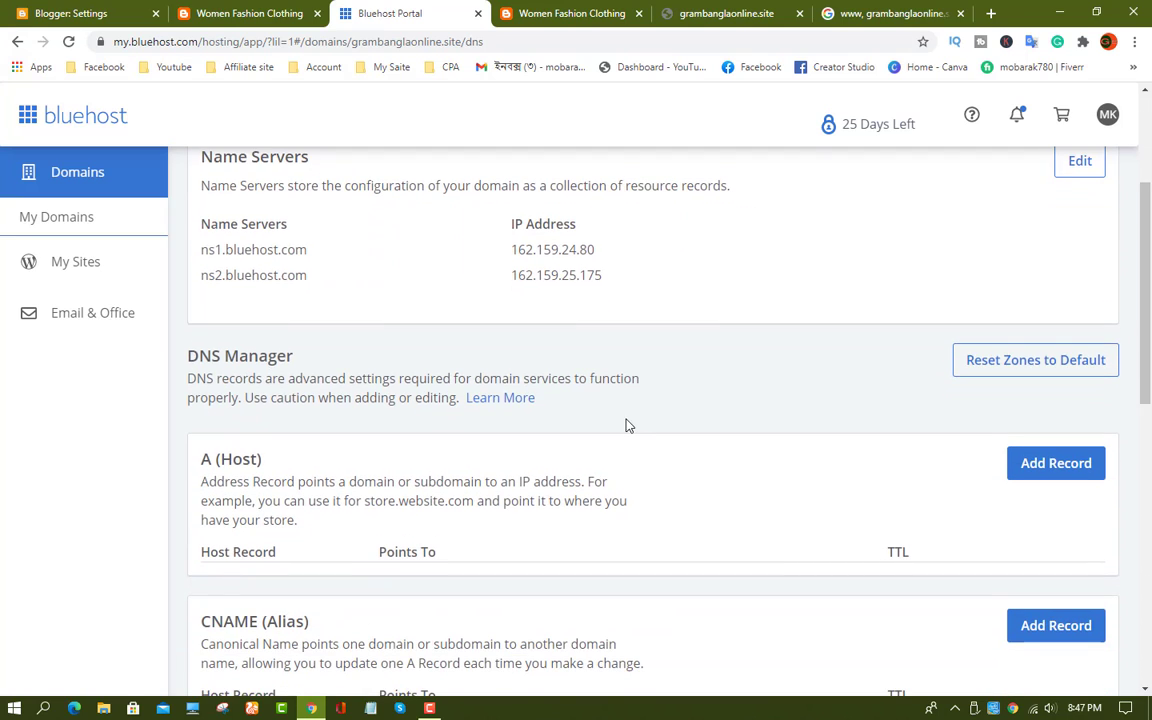
scroll(627, 425, down, 3)
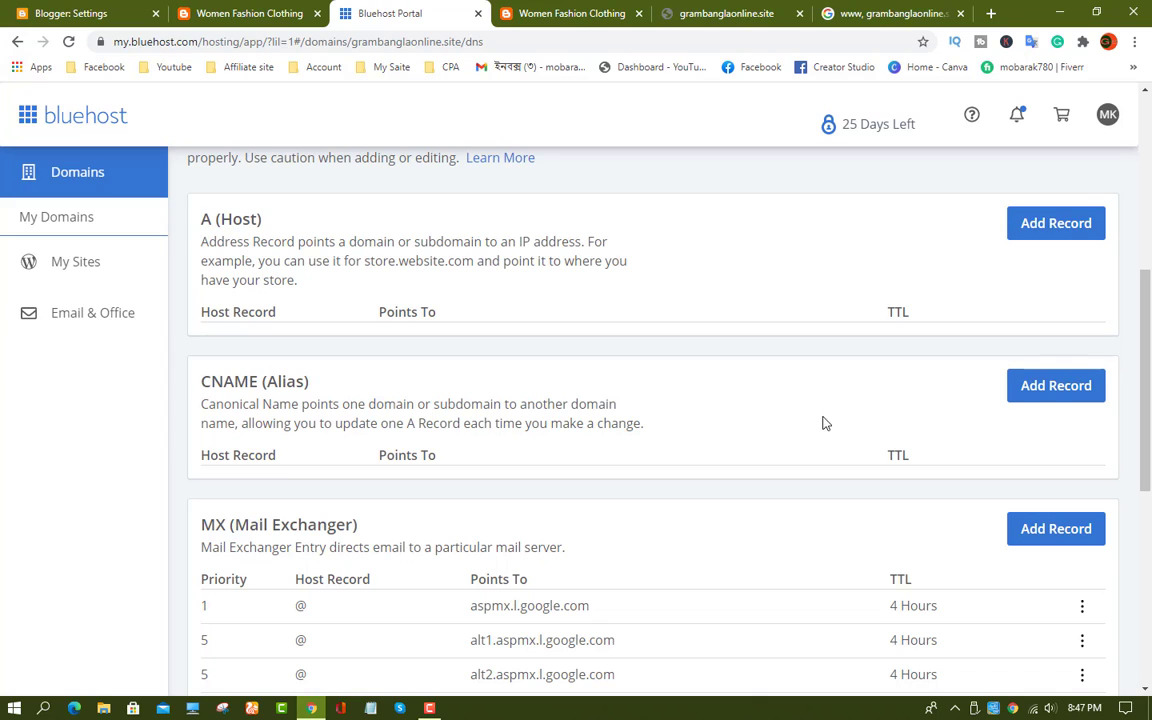
click(1053, 397)
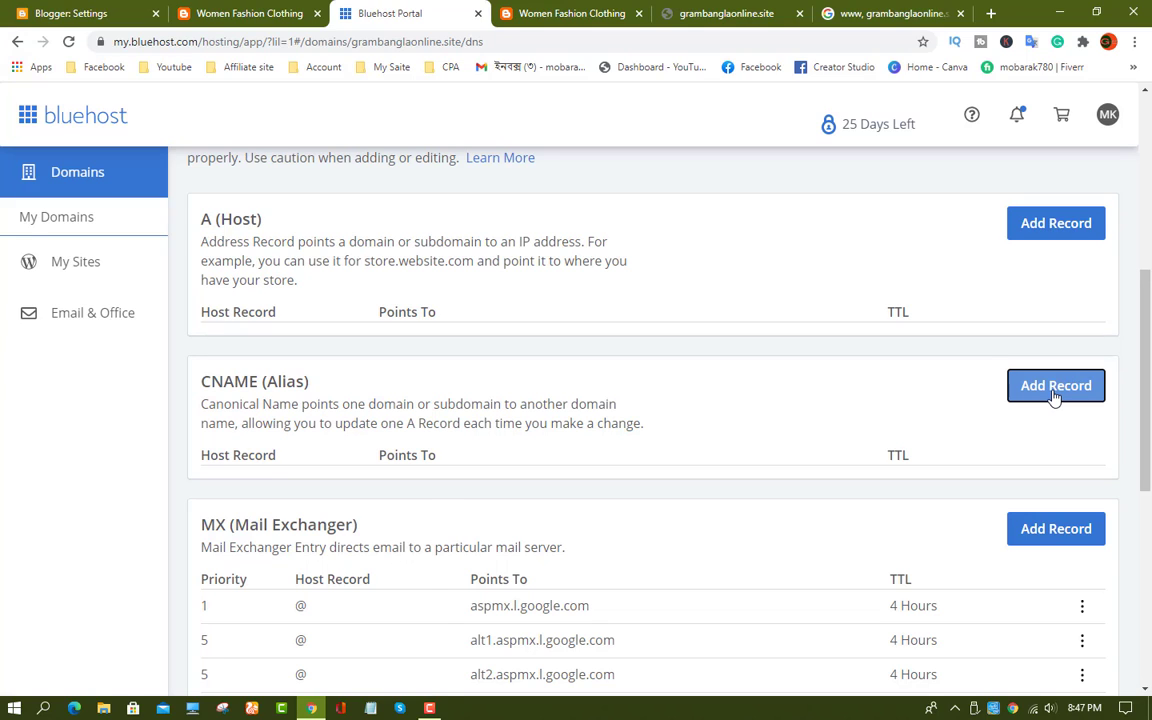
scroll(660, 428, down, 3)
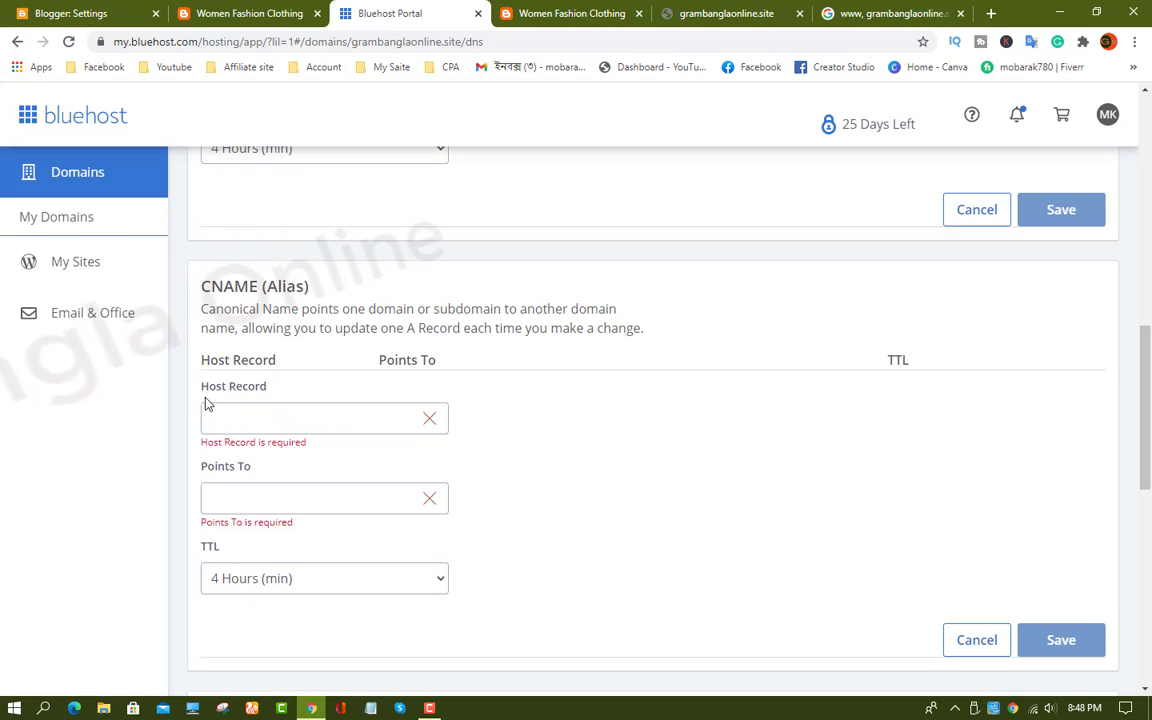
- Copy the first CNAME name, www, from Blogger's message and paste it as the Host Record of the new Bluehost CNAME record
click(245, 13)
click(70, 13)
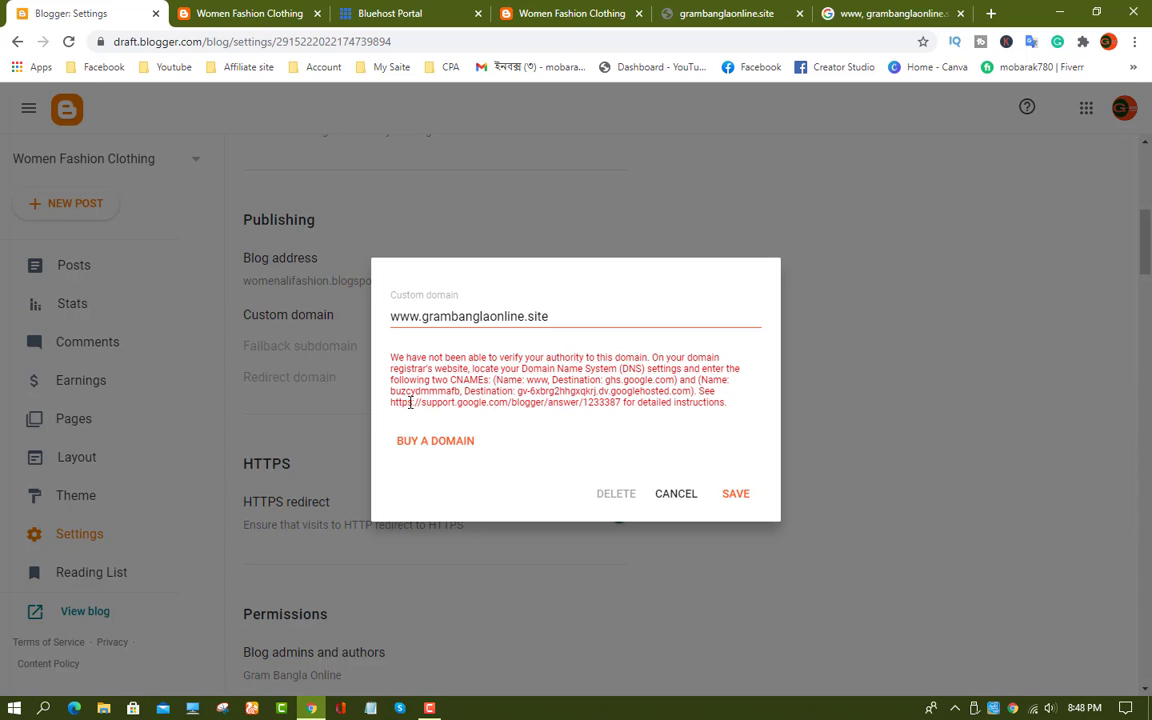
drag(451, 381, 486, 381)
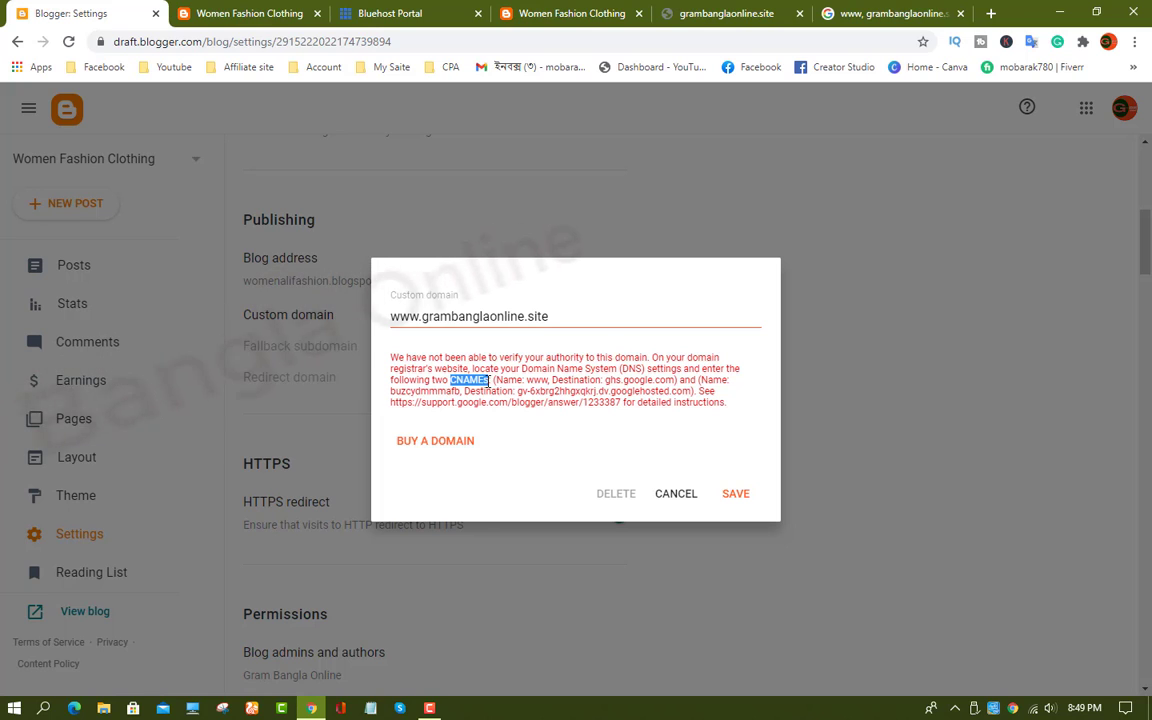
click(519, 383)
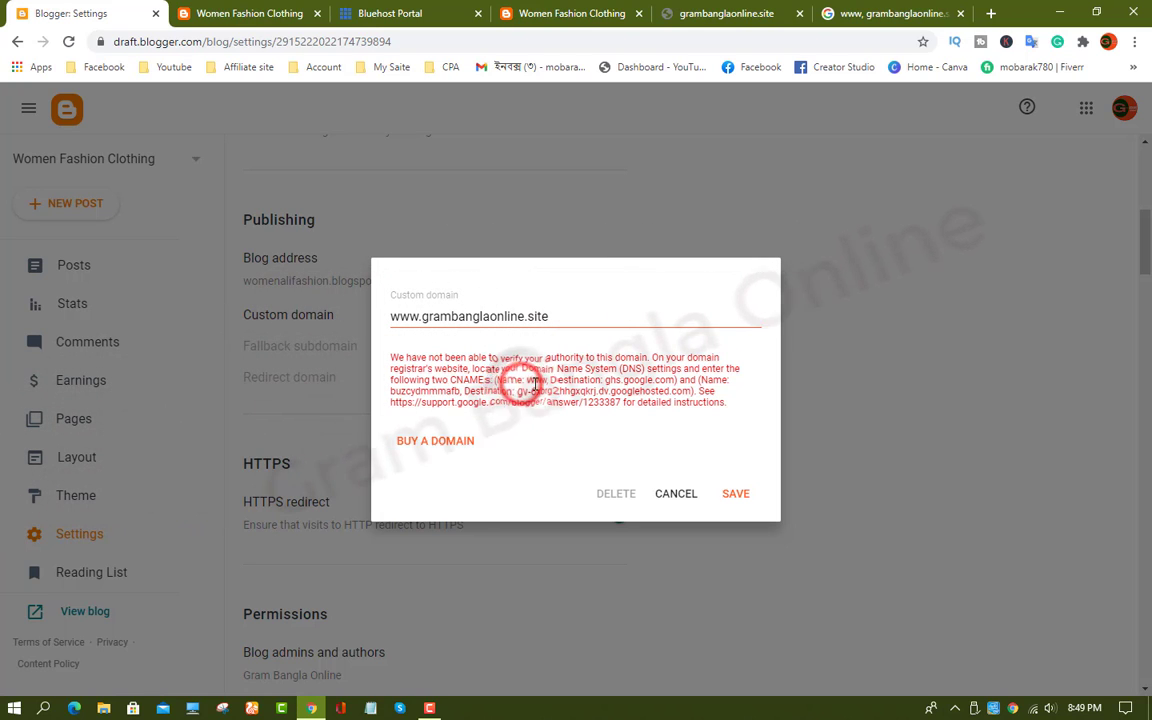
double_click(530, 381)
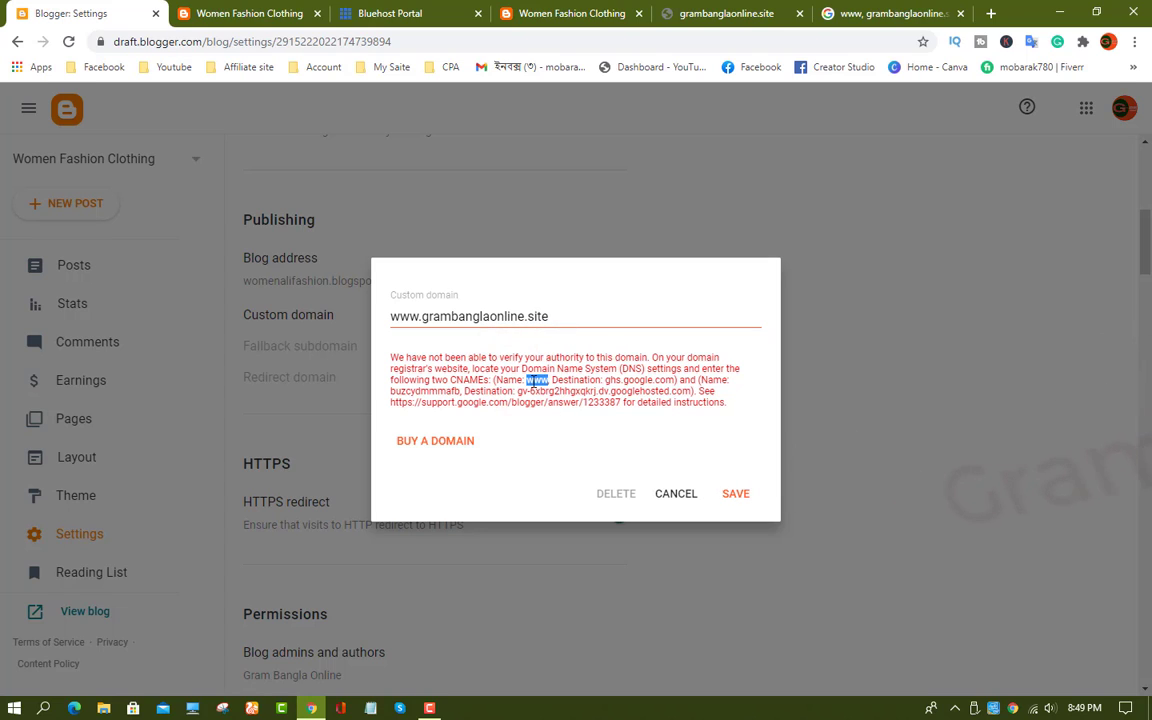
right_click(538, 381)
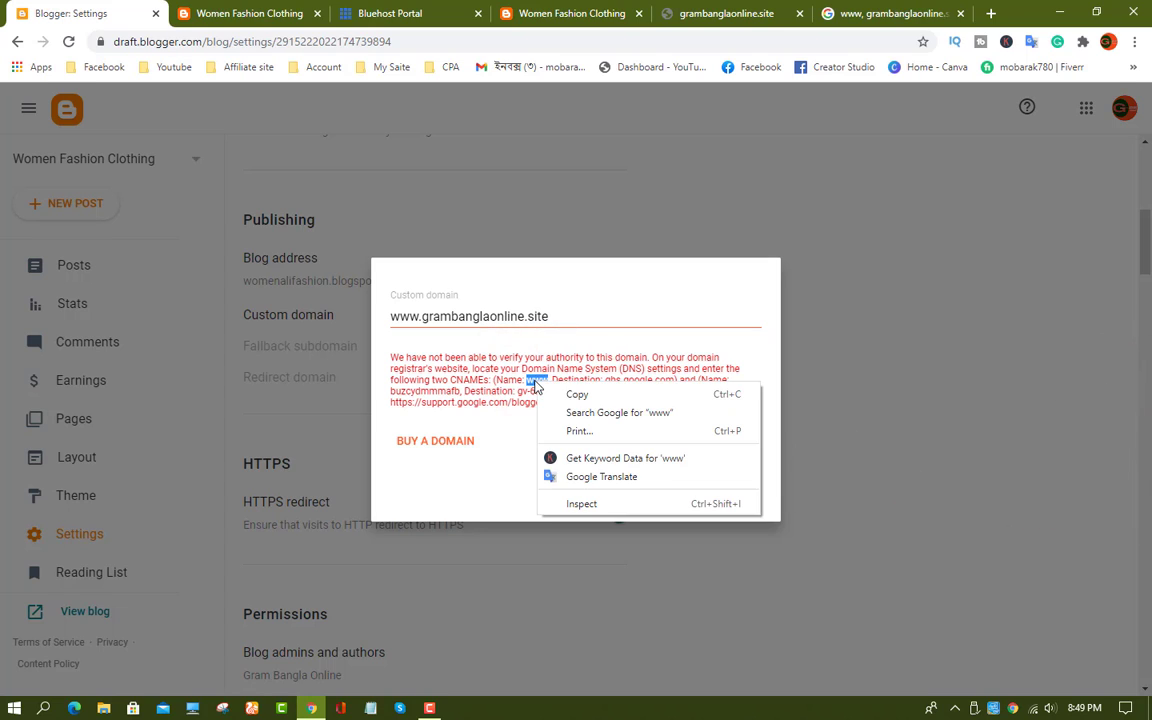
click(568, 465)
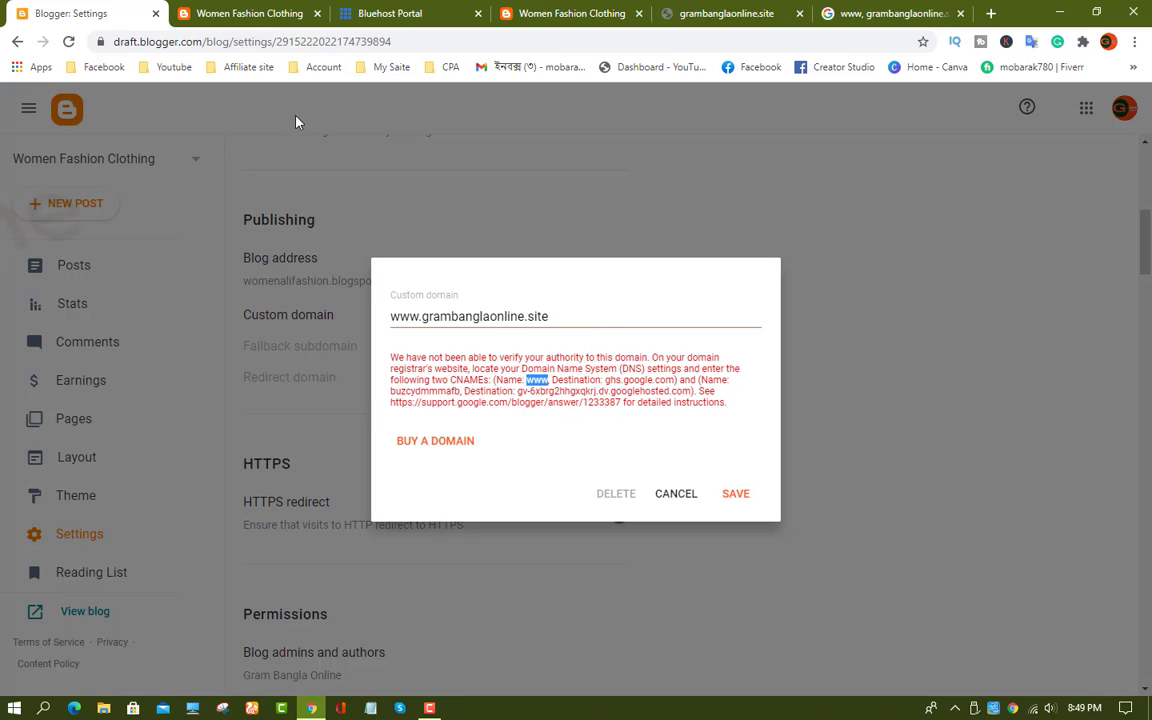
click(395, 14)
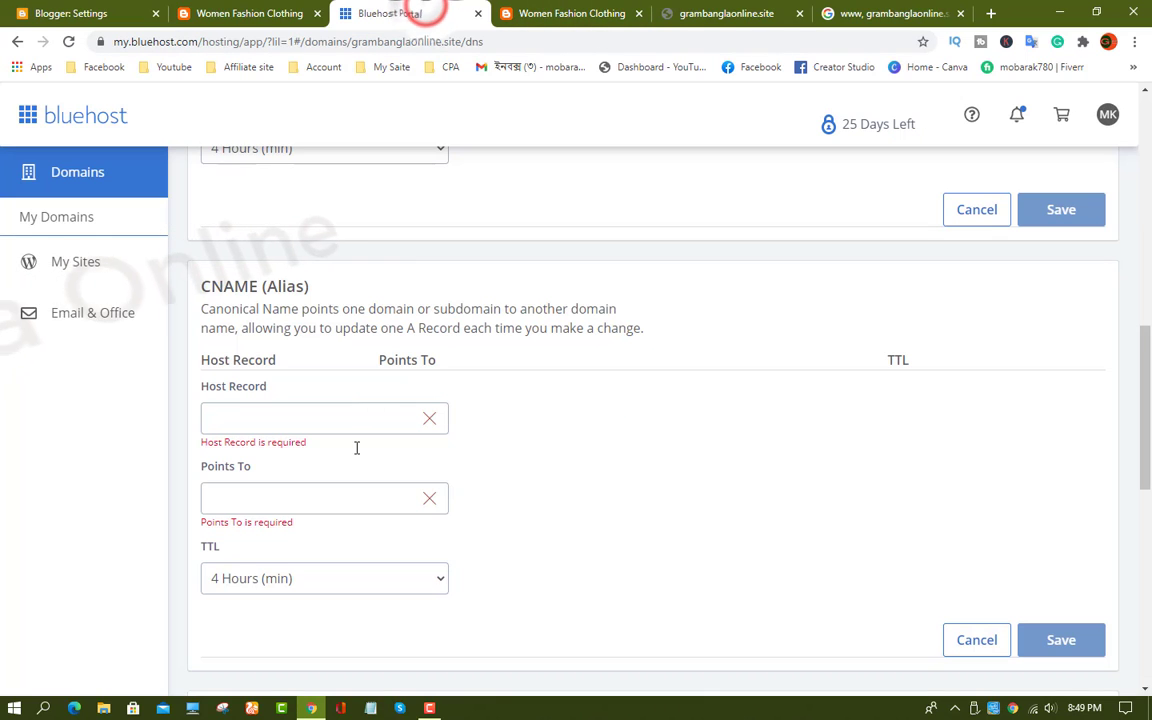
right_click(276, 419)
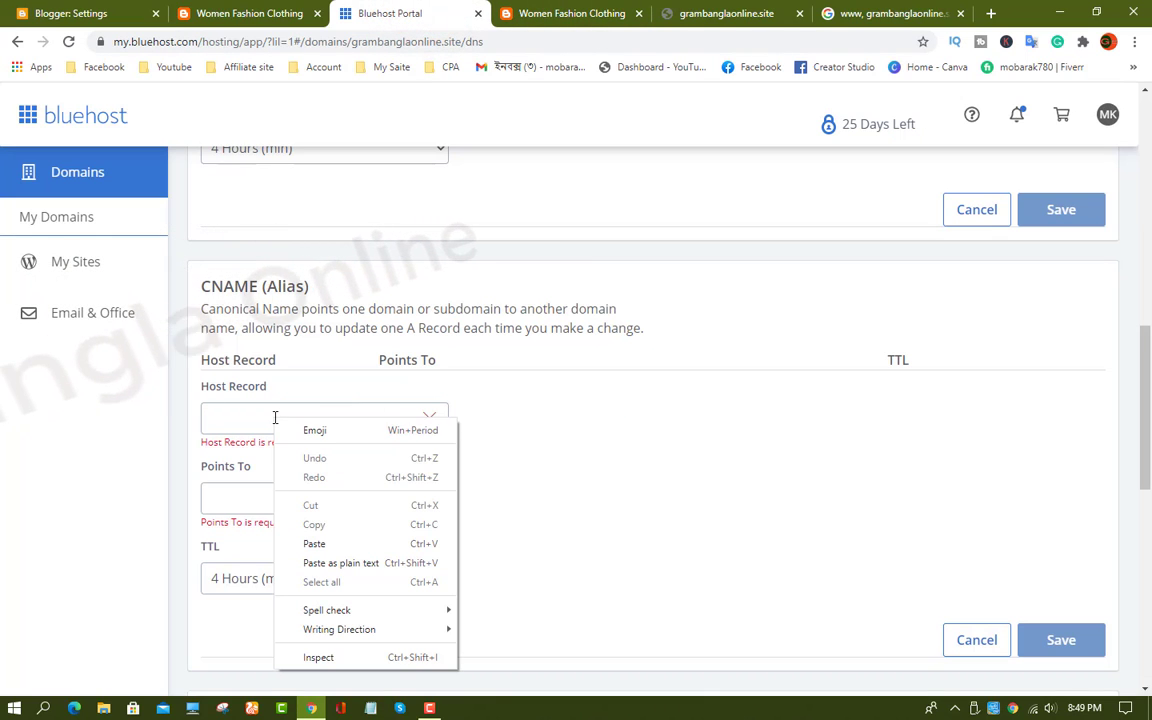
click(328, 543)
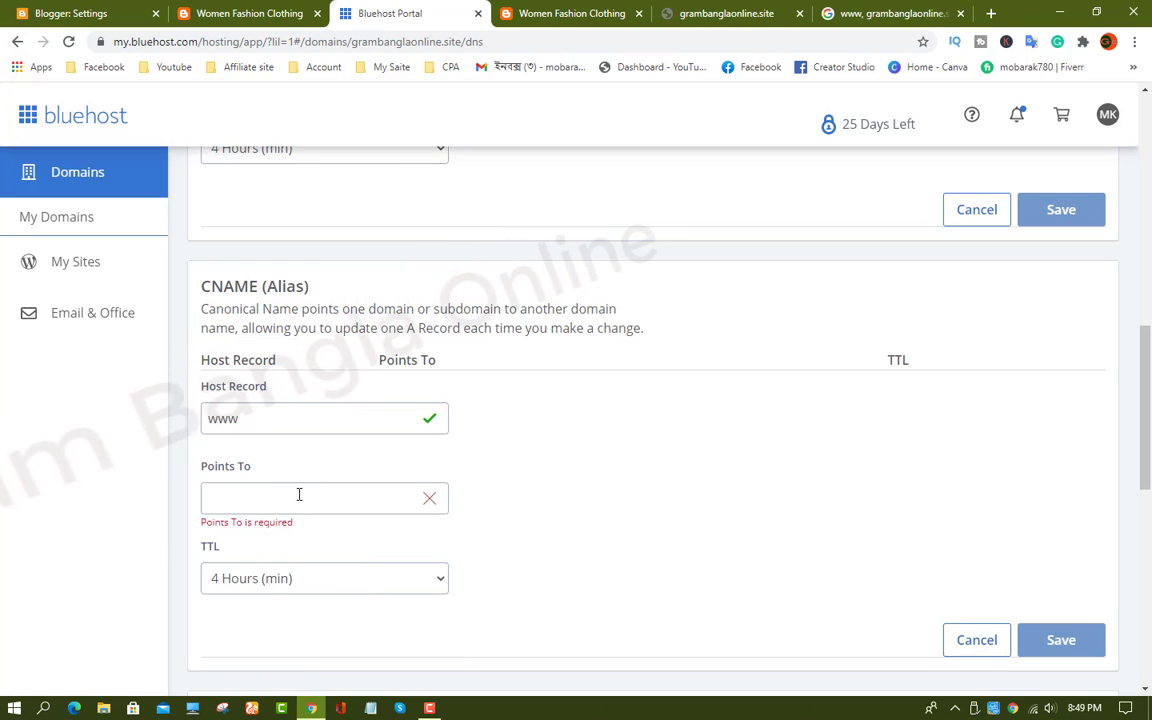
- Copy the destination ghs.google.com from Blogger's message into Points To of the www CNAME record in Bluehost and save the record
click(299, 495)
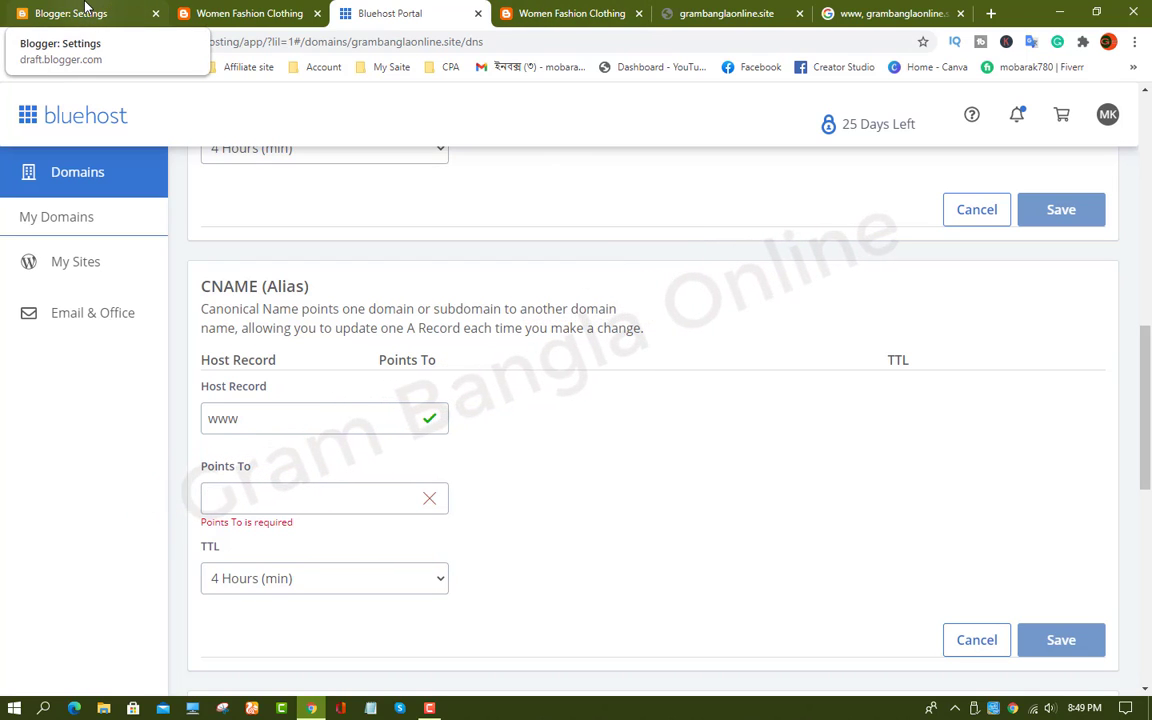
click(85, 10)
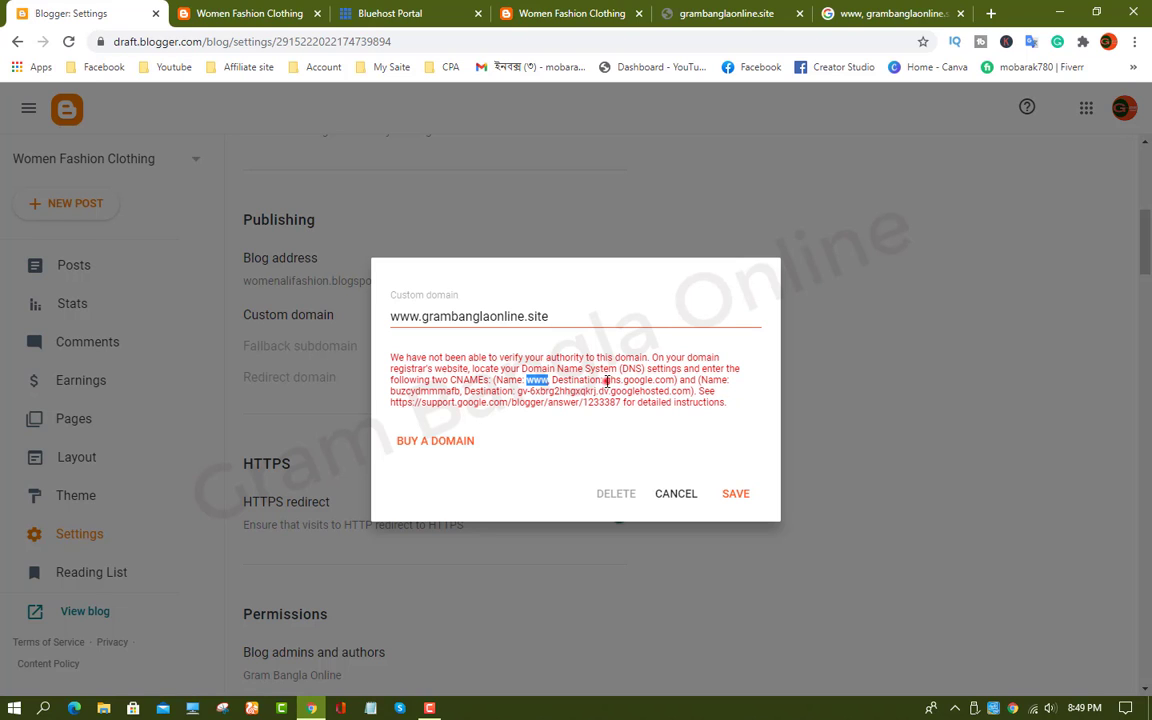
drag(605, 380, 673, 383)
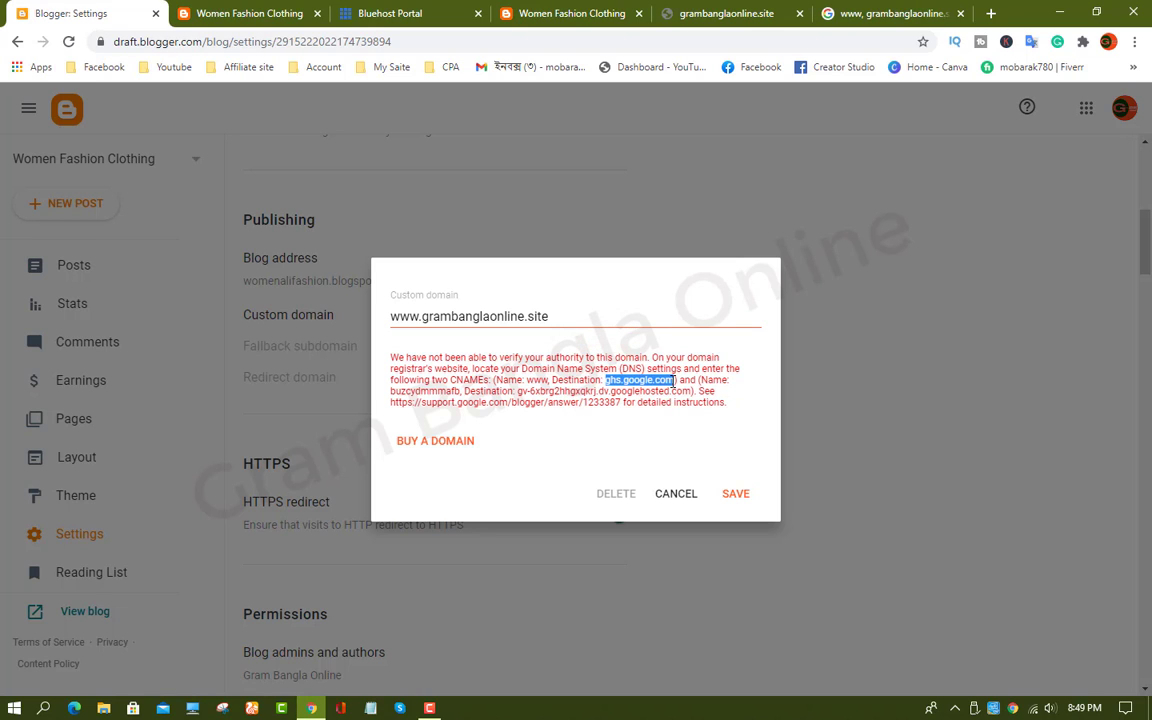
right_click(648, 381)
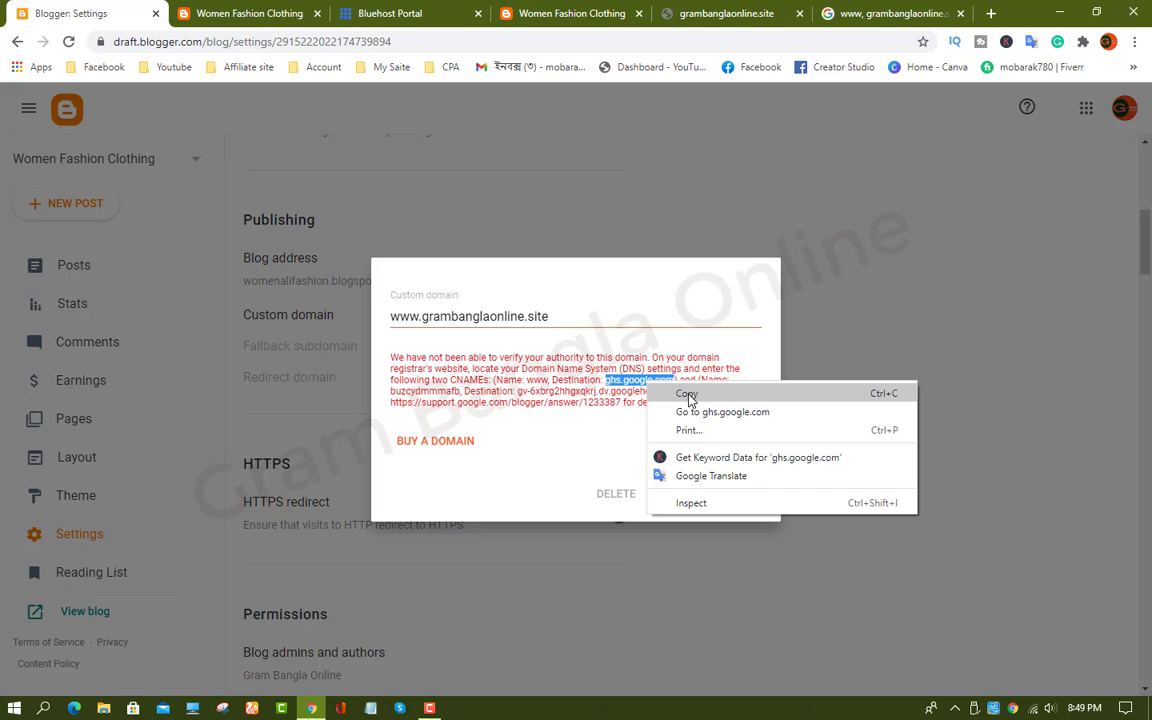
click(688, 394)
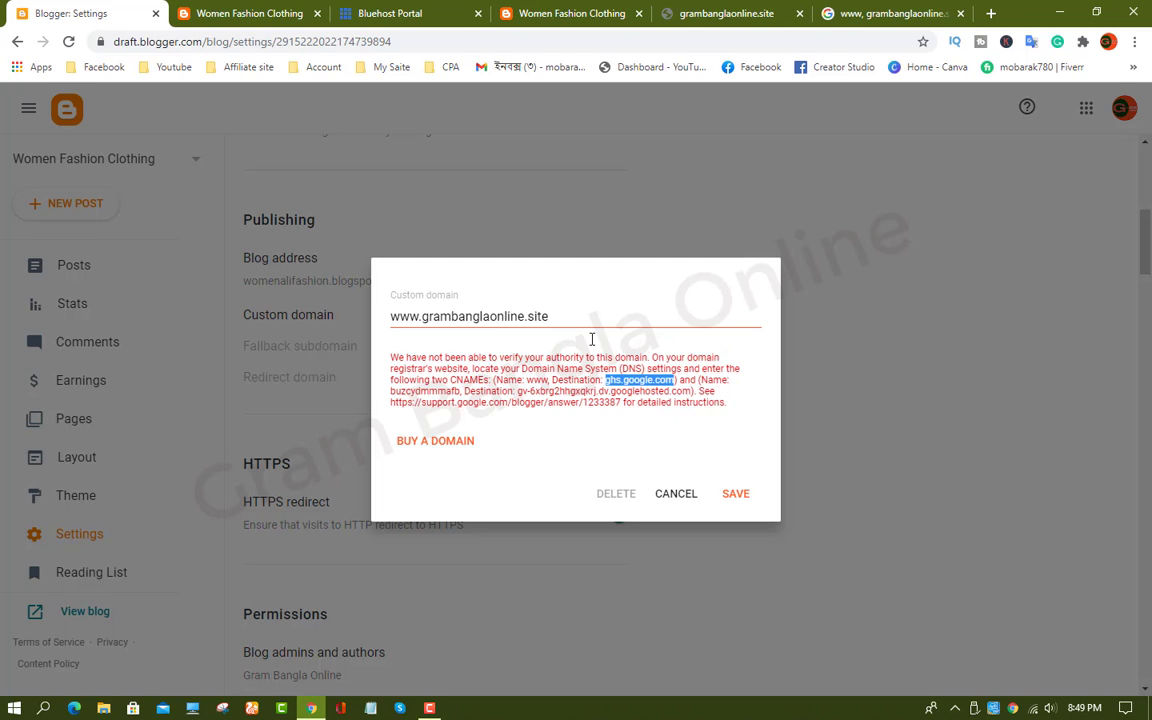
click(390, 13)
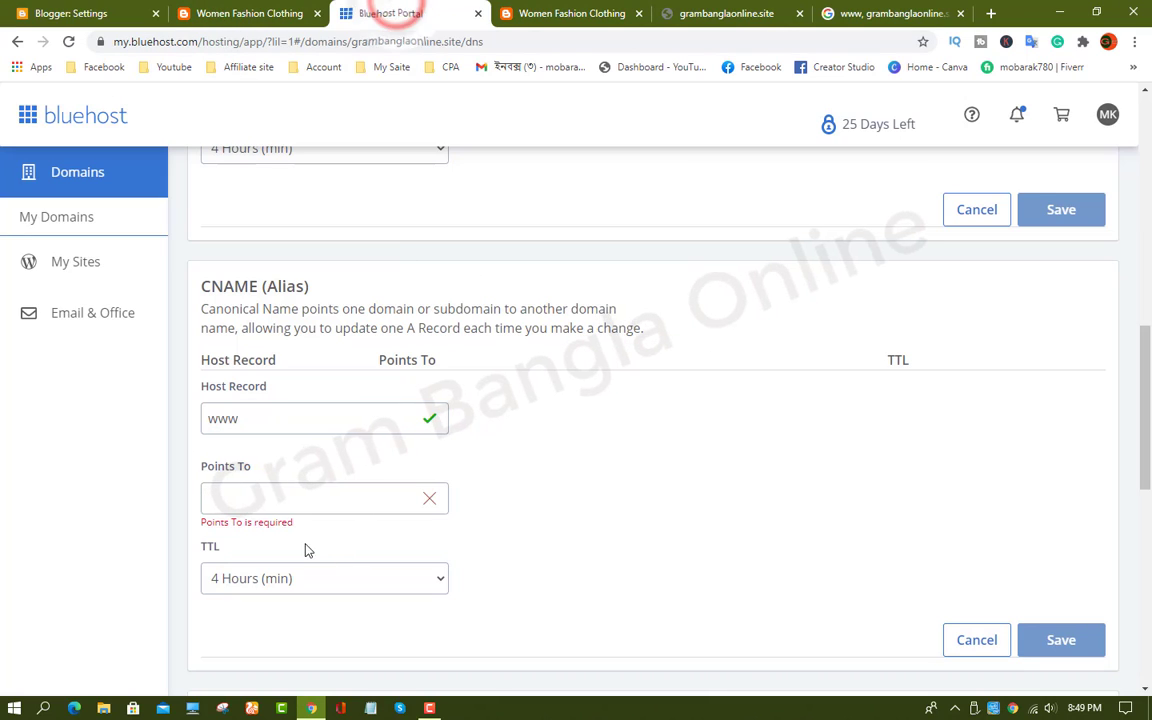
click(290, 502)
right_click(285, 497)
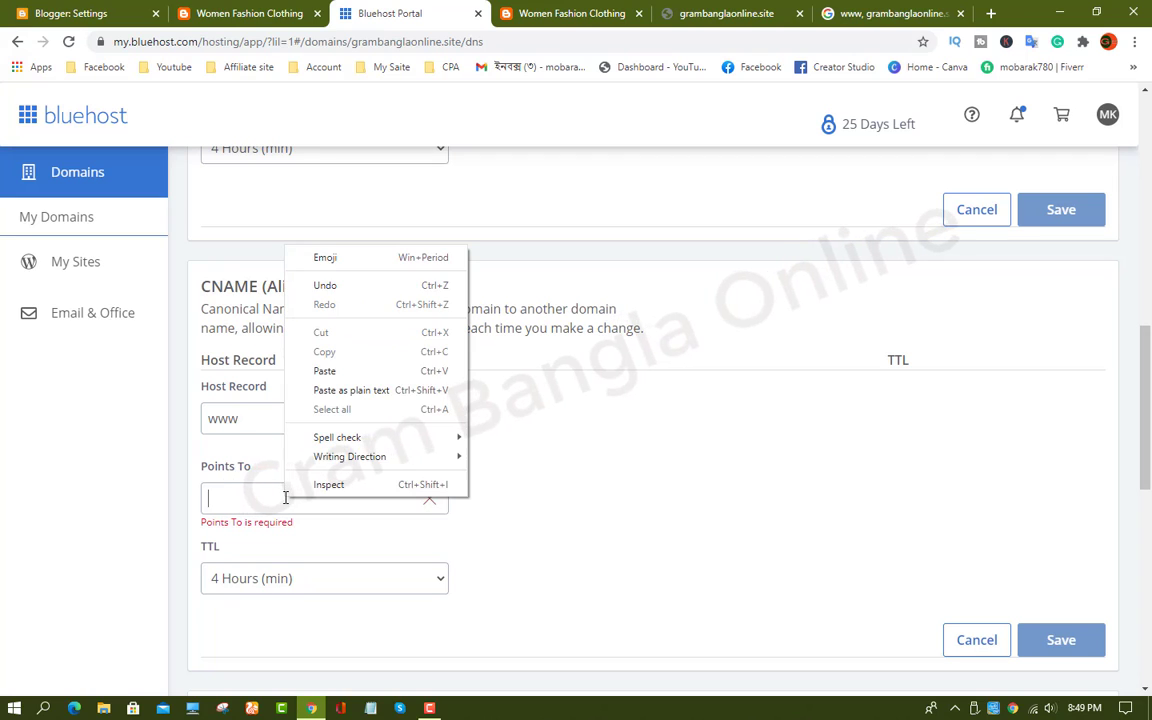
click(313, 376)
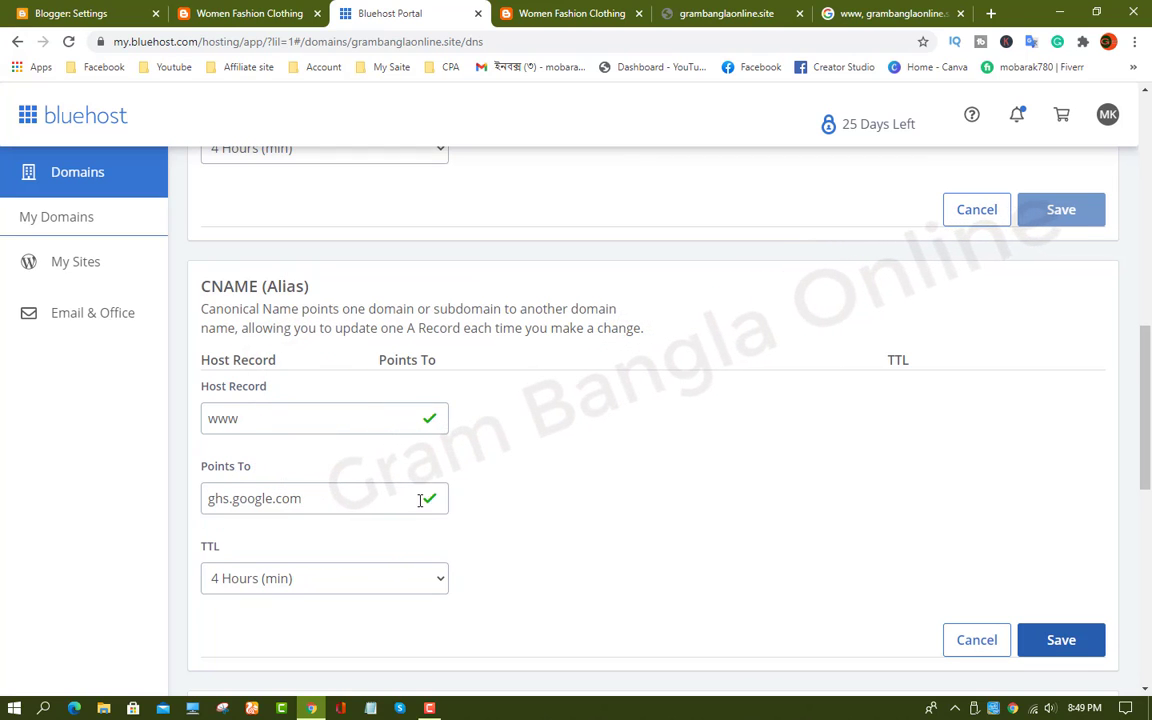
scroll(617, 536, down, 2)
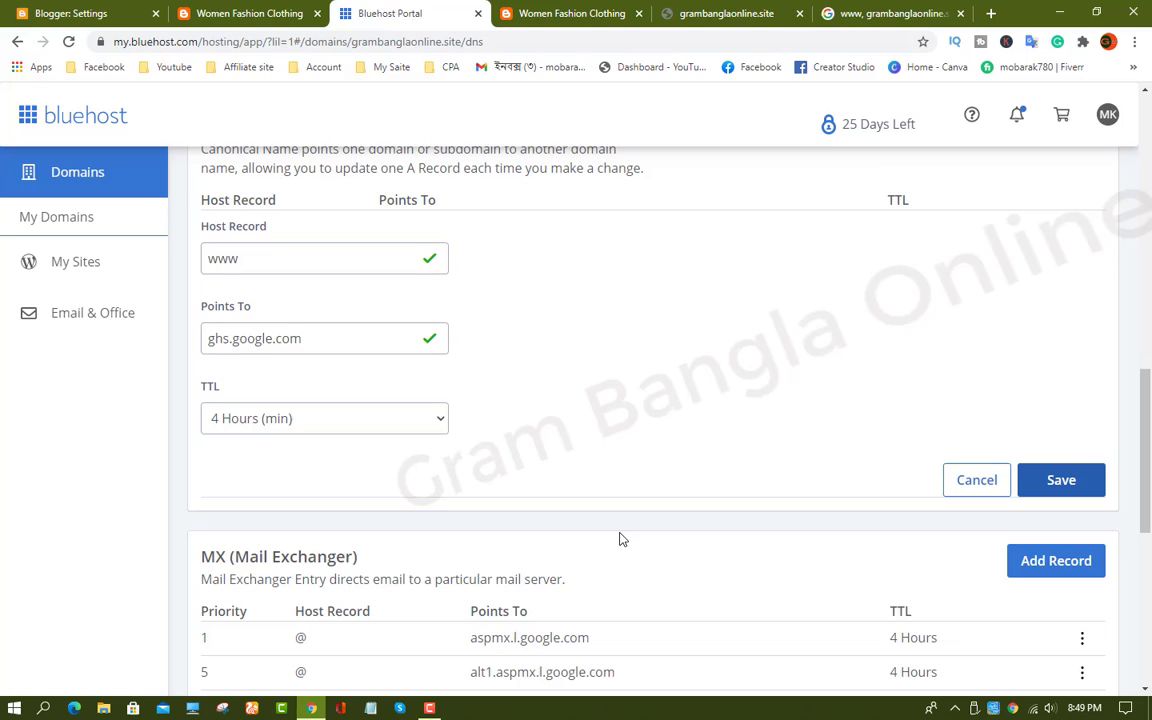
click(1073, 487)
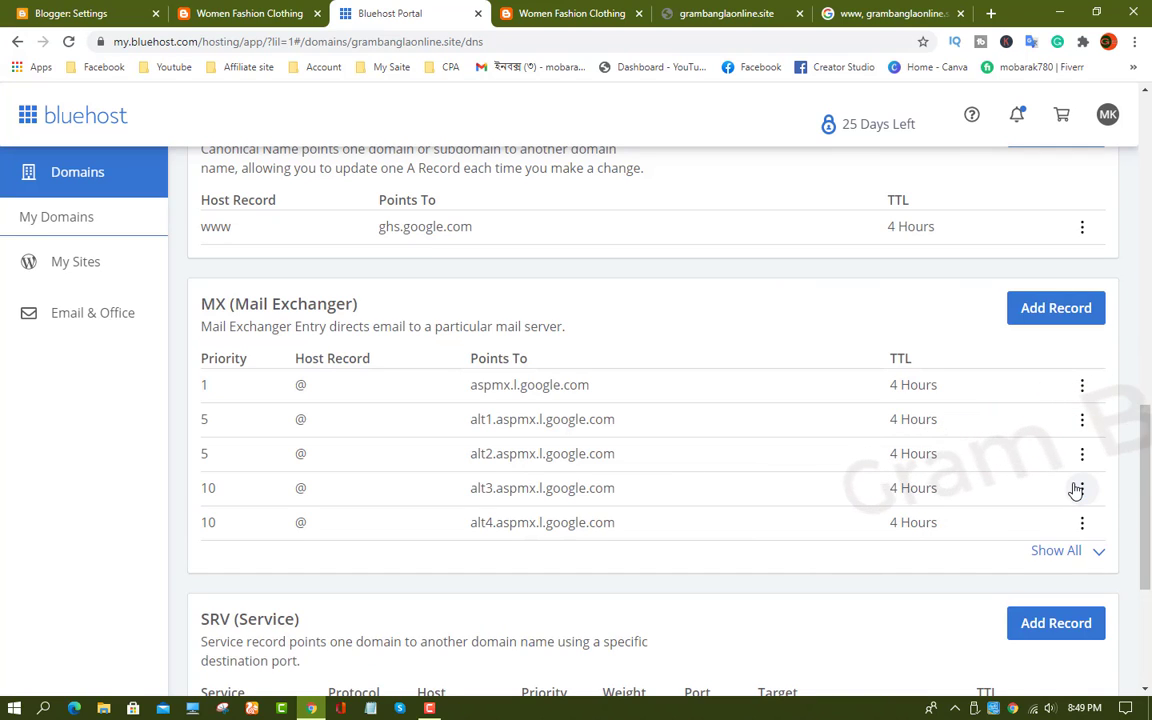
- Start a second CNAME record in Bluehost and fill its Host Record with the second CNAME's verification name copied from Blogger's message
scroll(455, 445, up, 2)
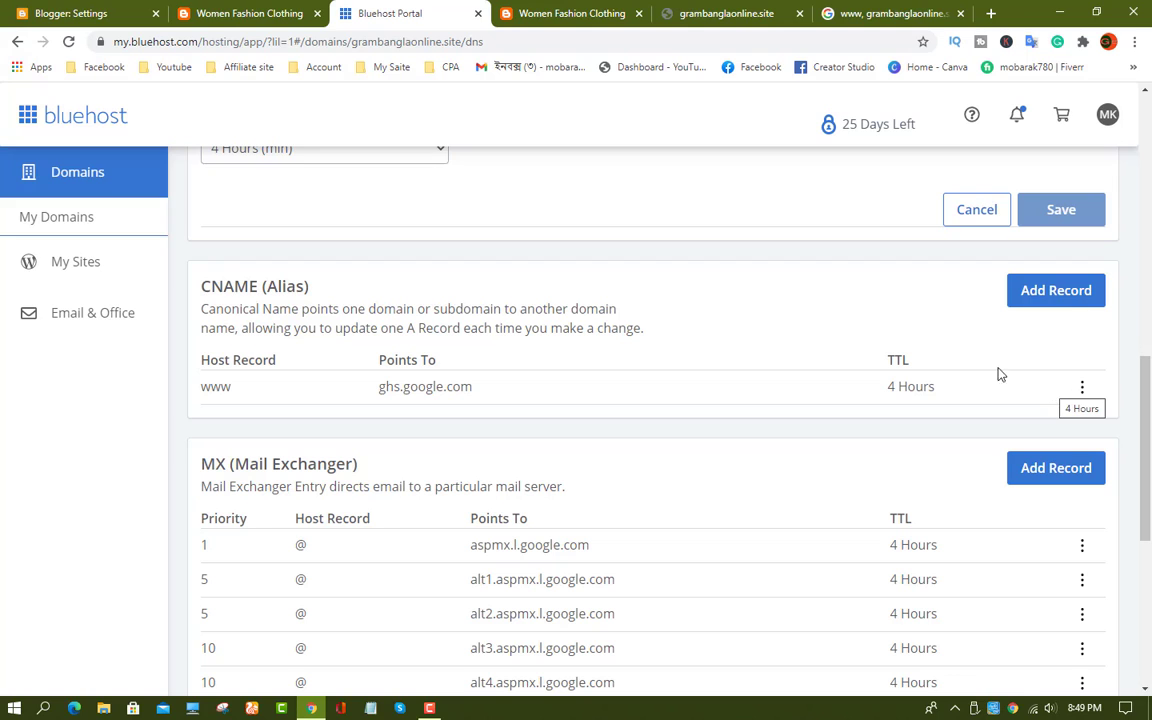
click(1078, 291)
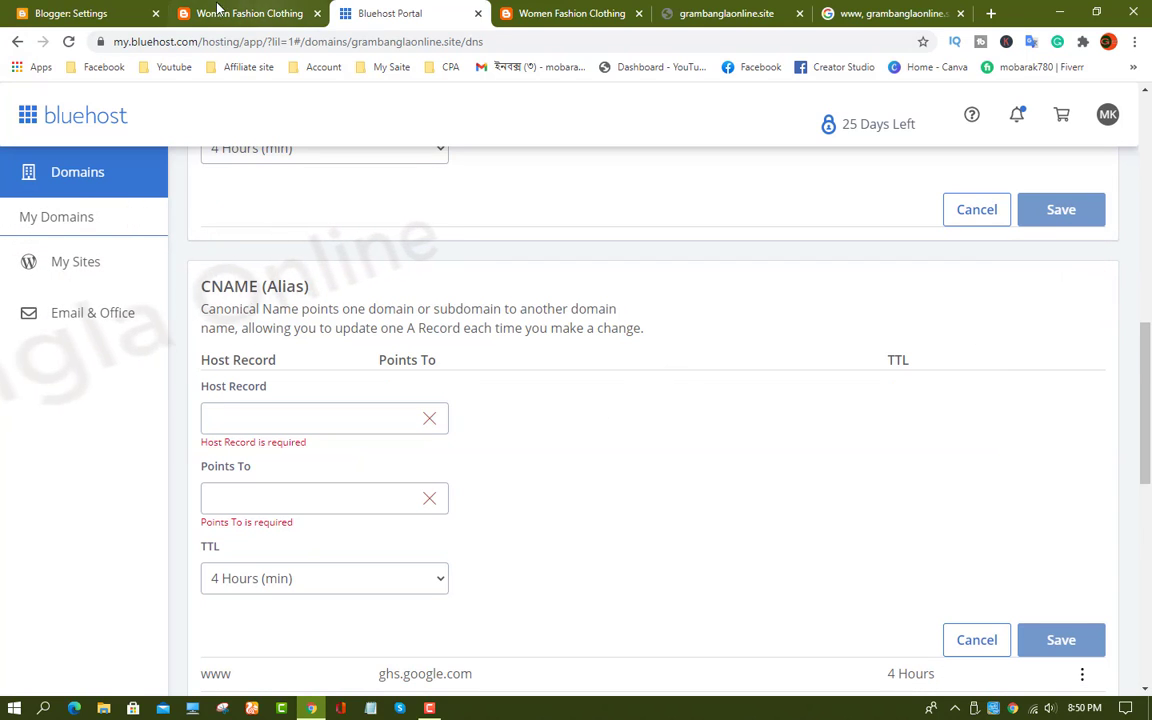
click(75, 8)
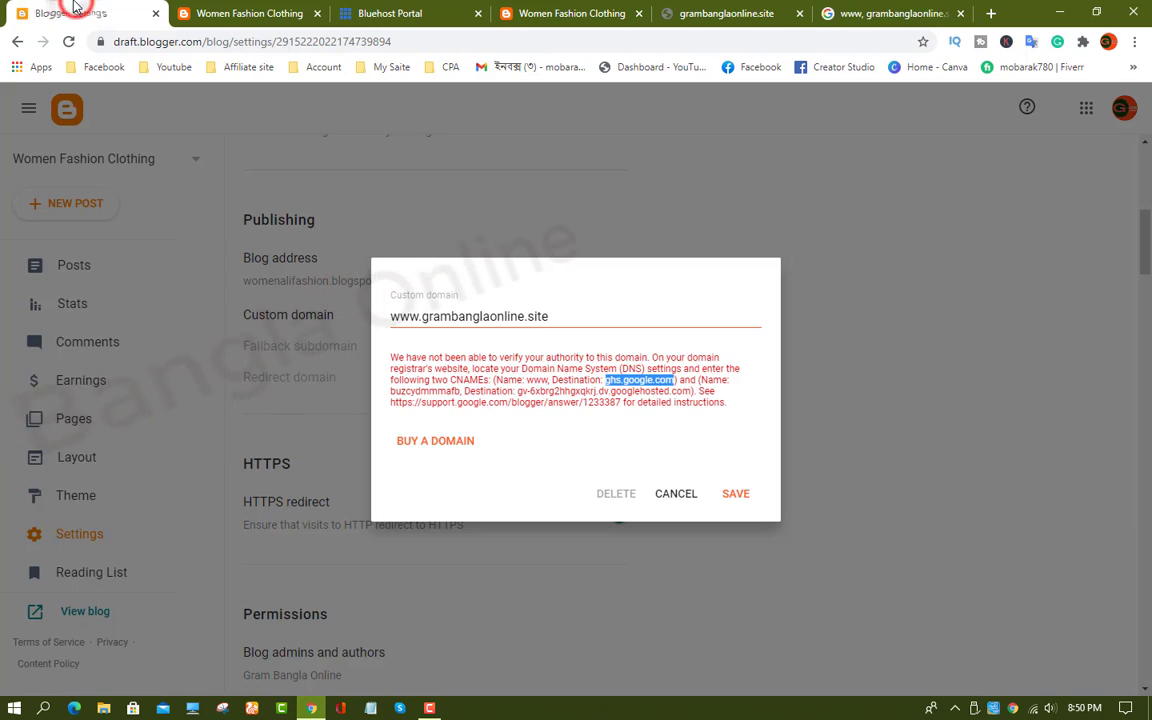
click(698, 380)
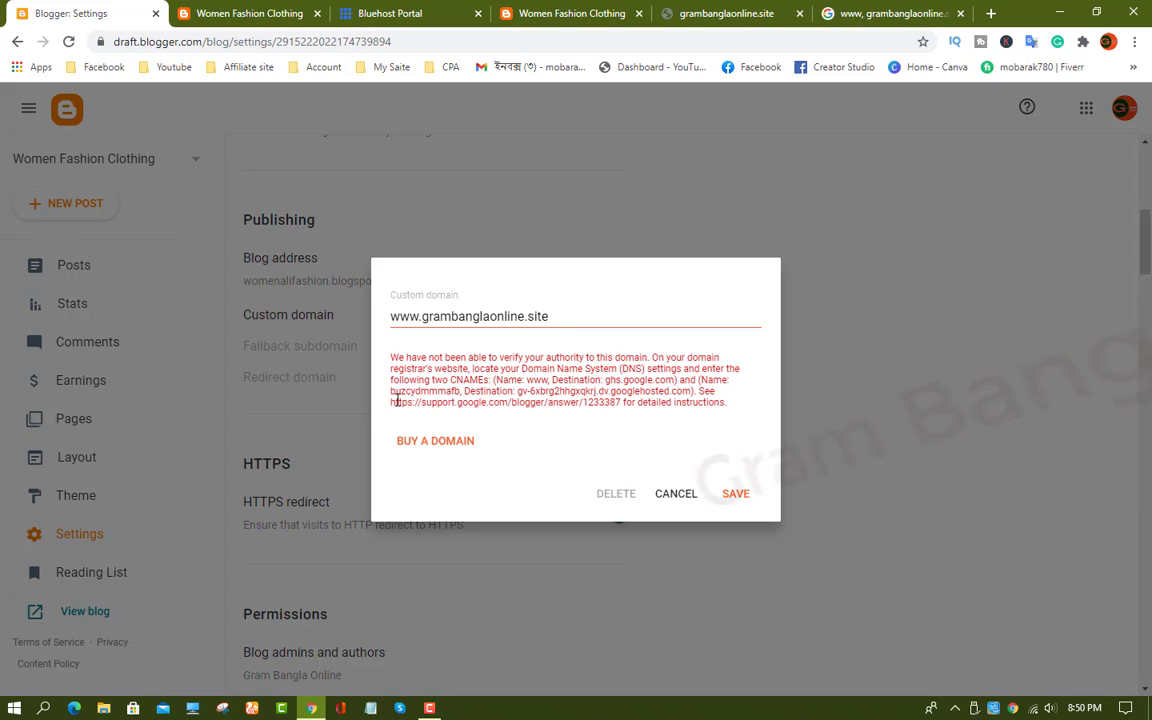
drag(391, 391, 459, 391)
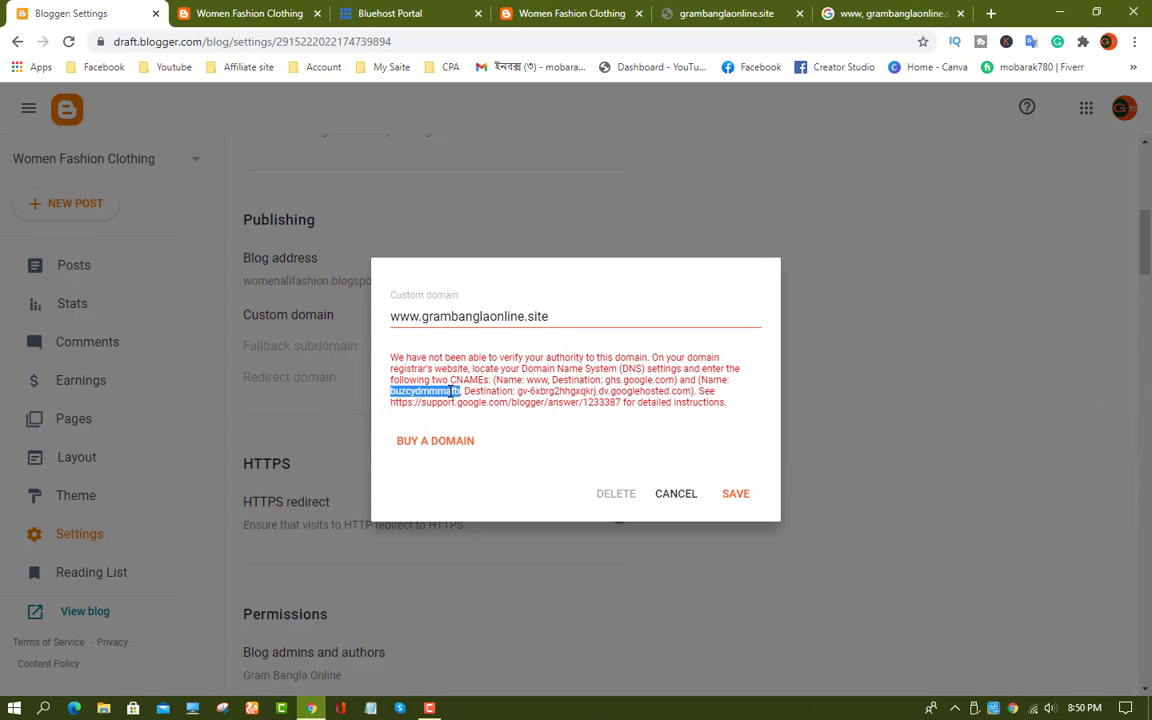
right_click(455, 392)
click(470, 404)
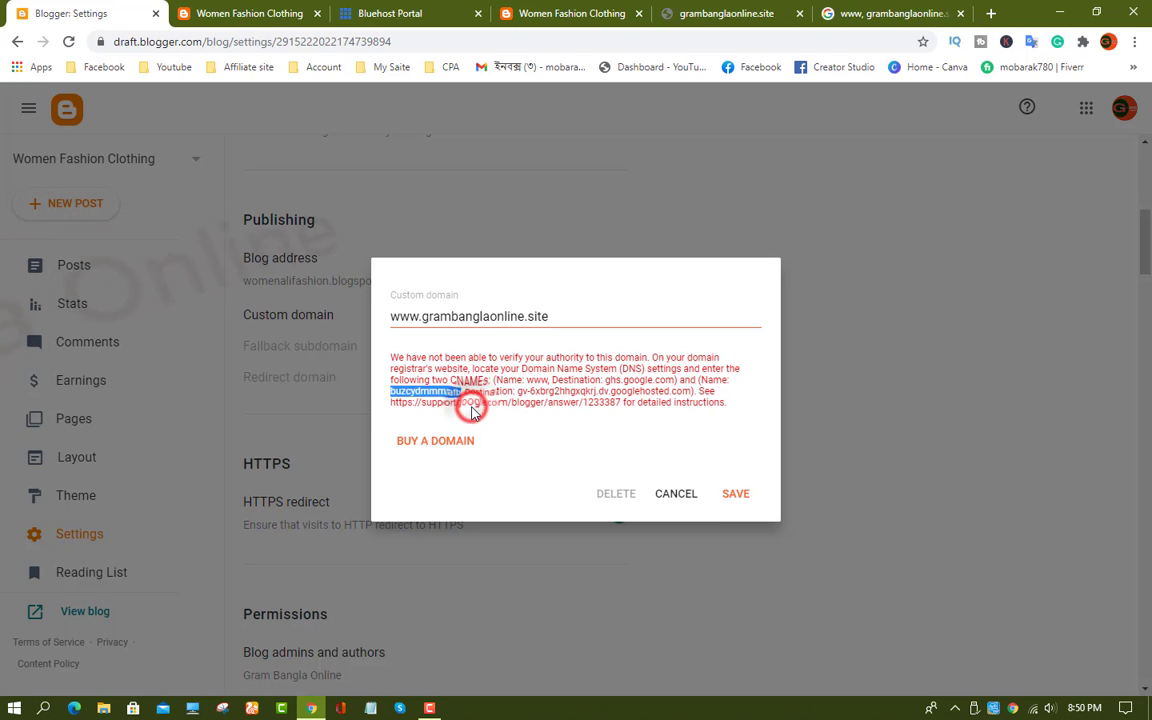
click(408, 13)
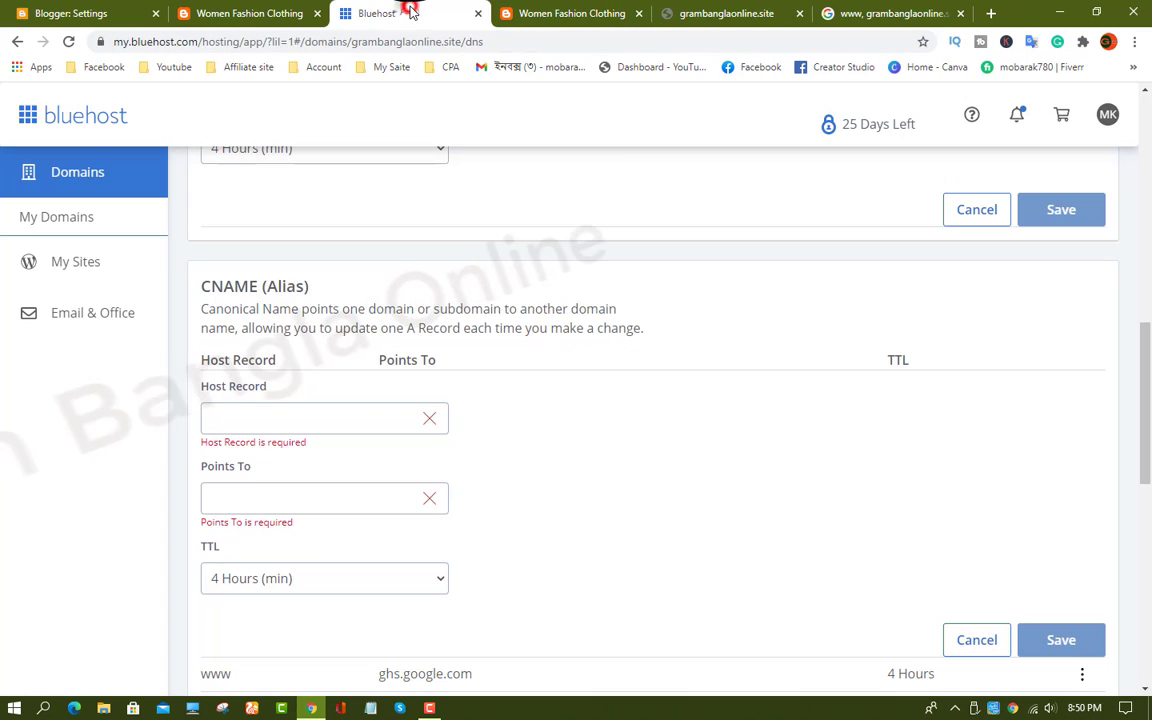
right_click(280, 418)
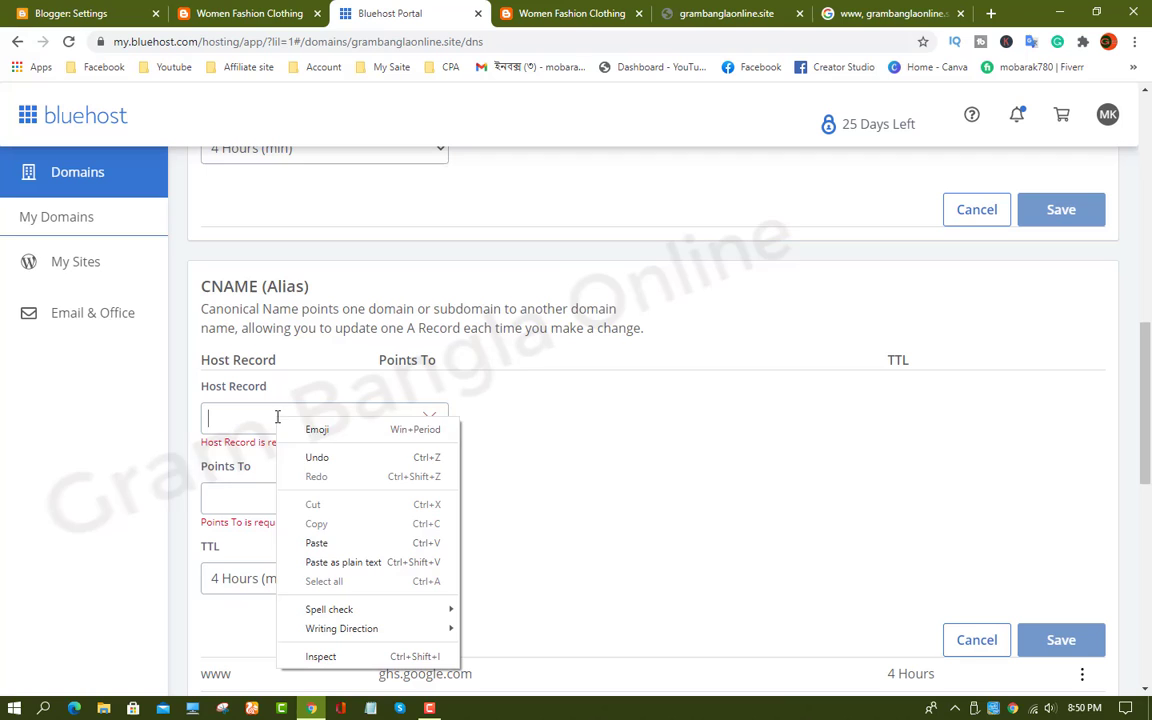
click(334, 543)
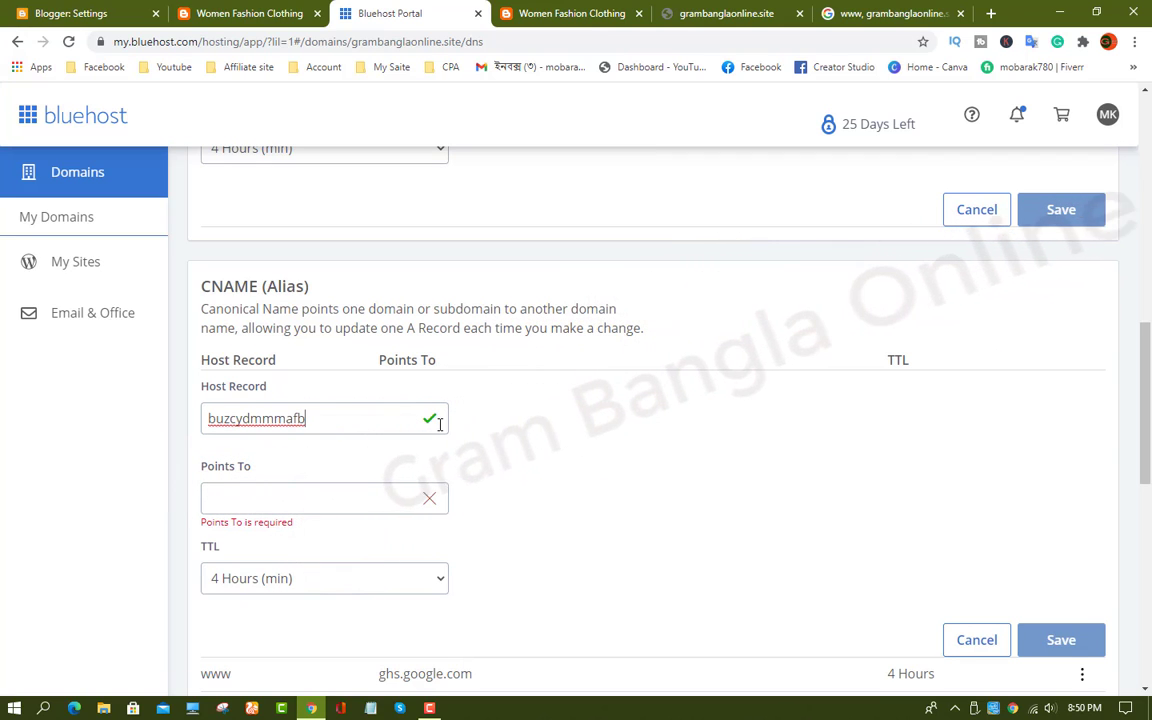
- Copy the second CNAME's verification destination from Blogger's message into Points To in Bluehost and save the record with a 4 Hours TTL
click(70, 13)
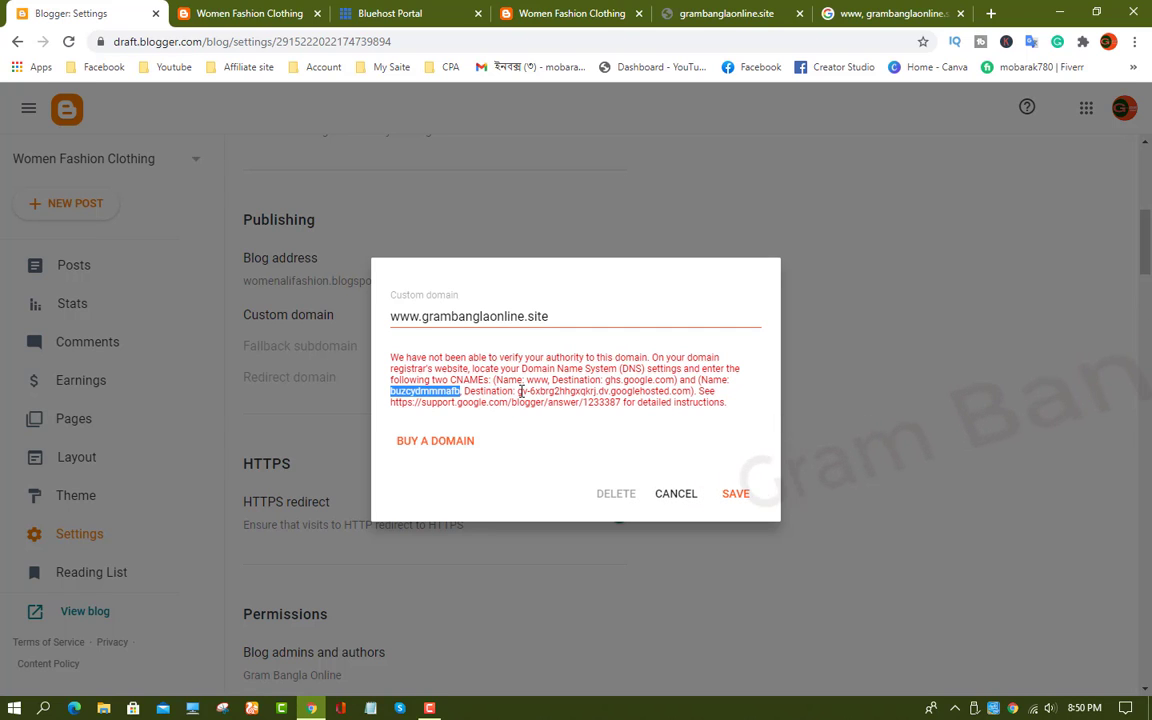
drag(518, 390, 673, 393)
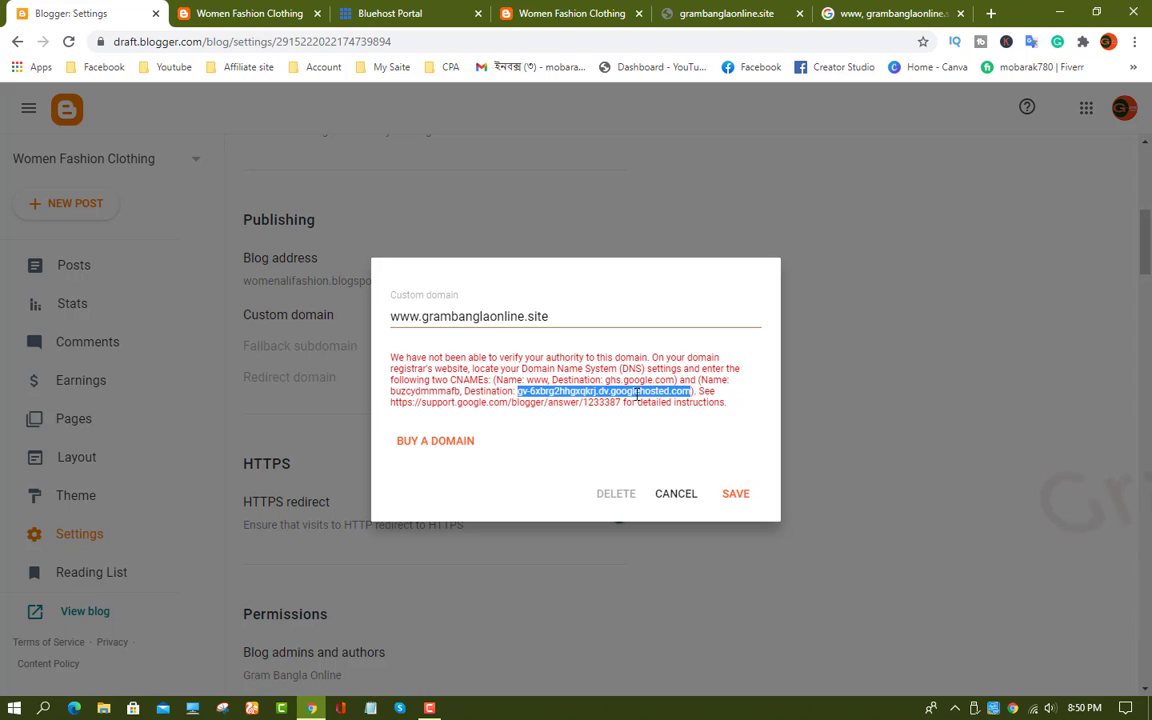
right_click(636, 393)
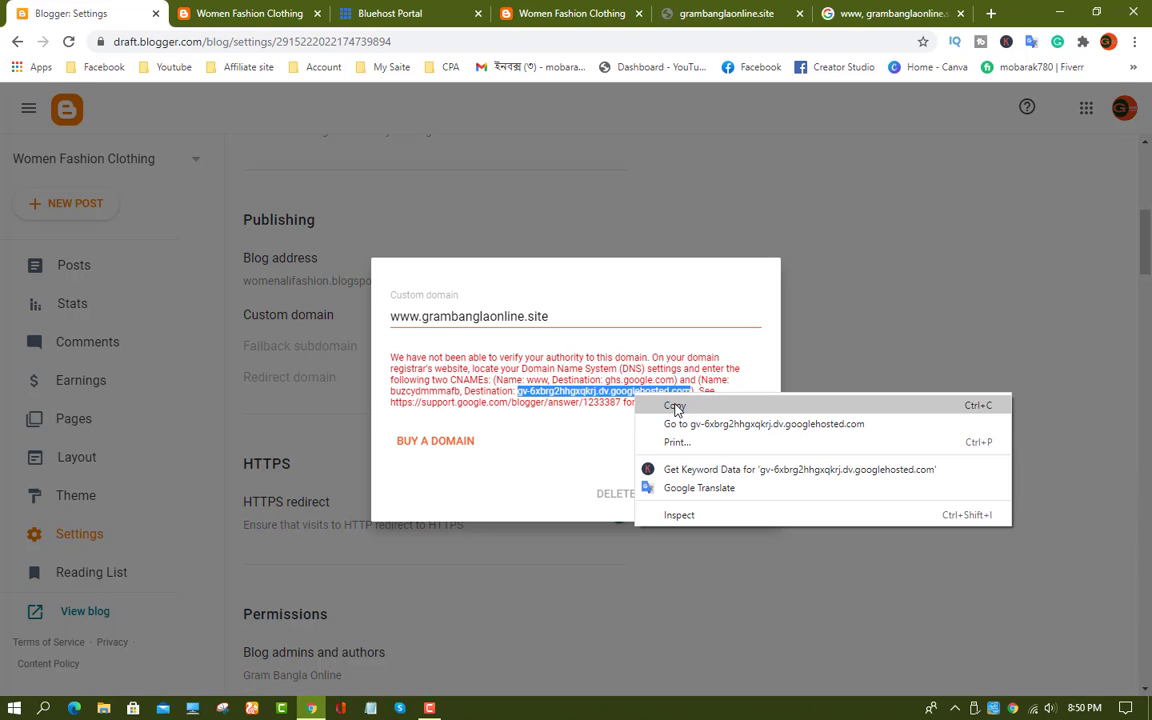
click(675, 407)
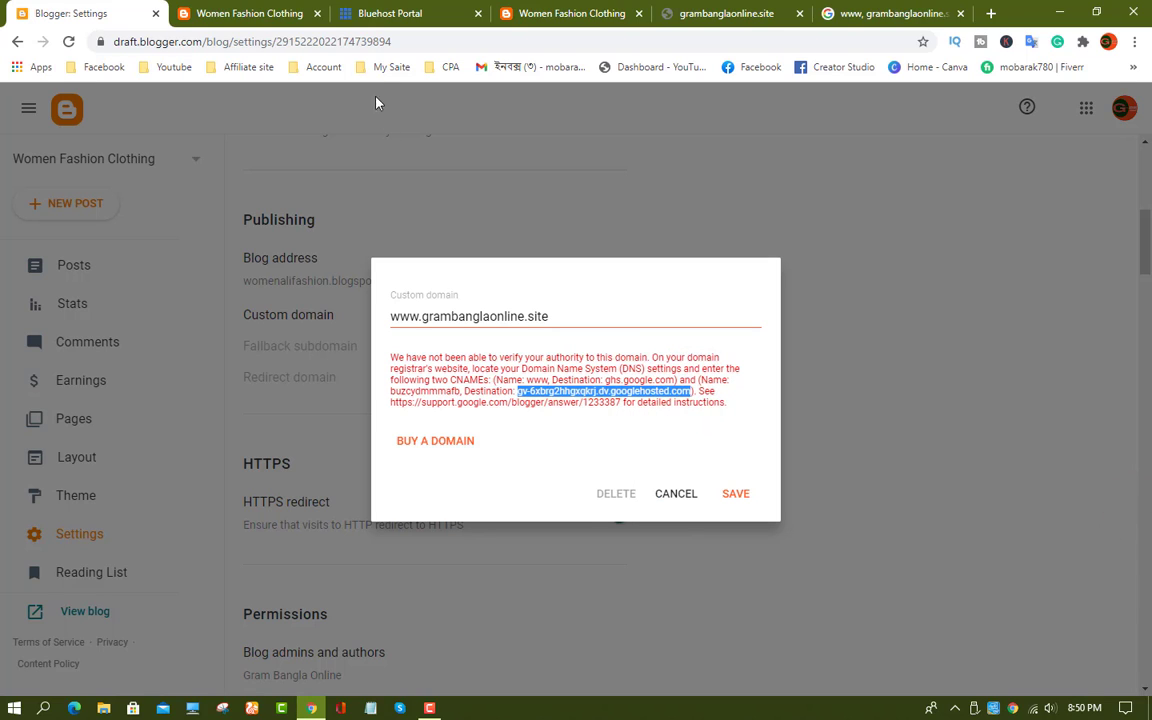
click(383, 10)
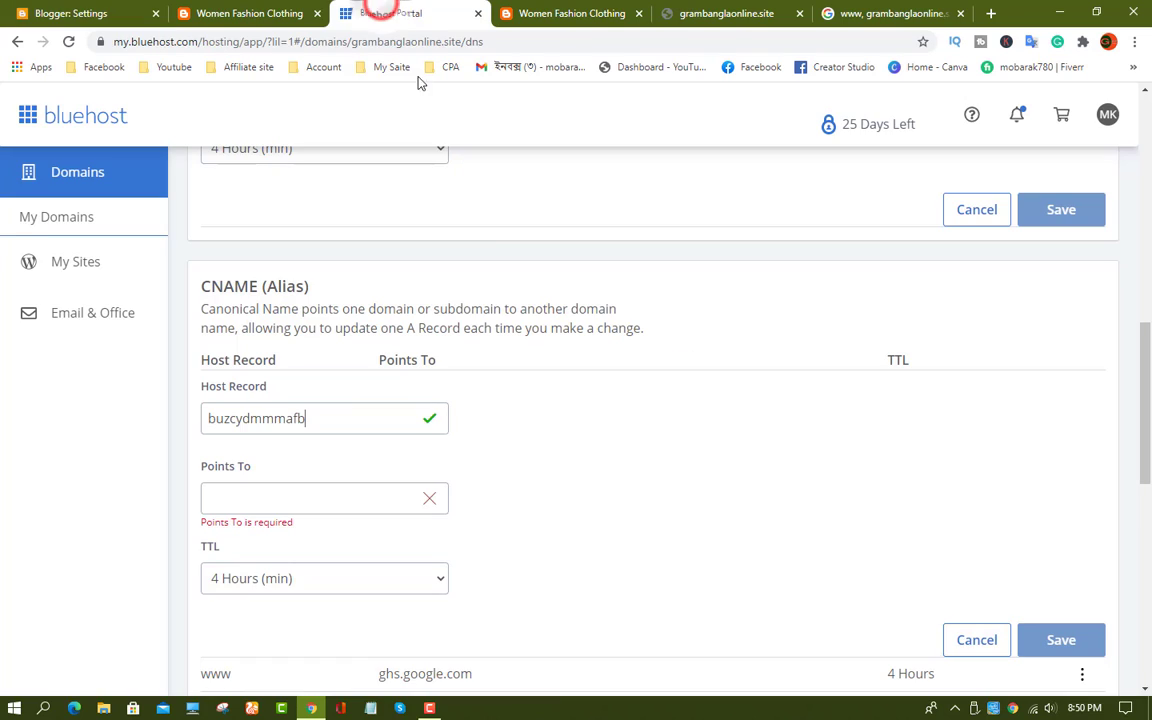
right_click(266, 503)
click(304, 378)
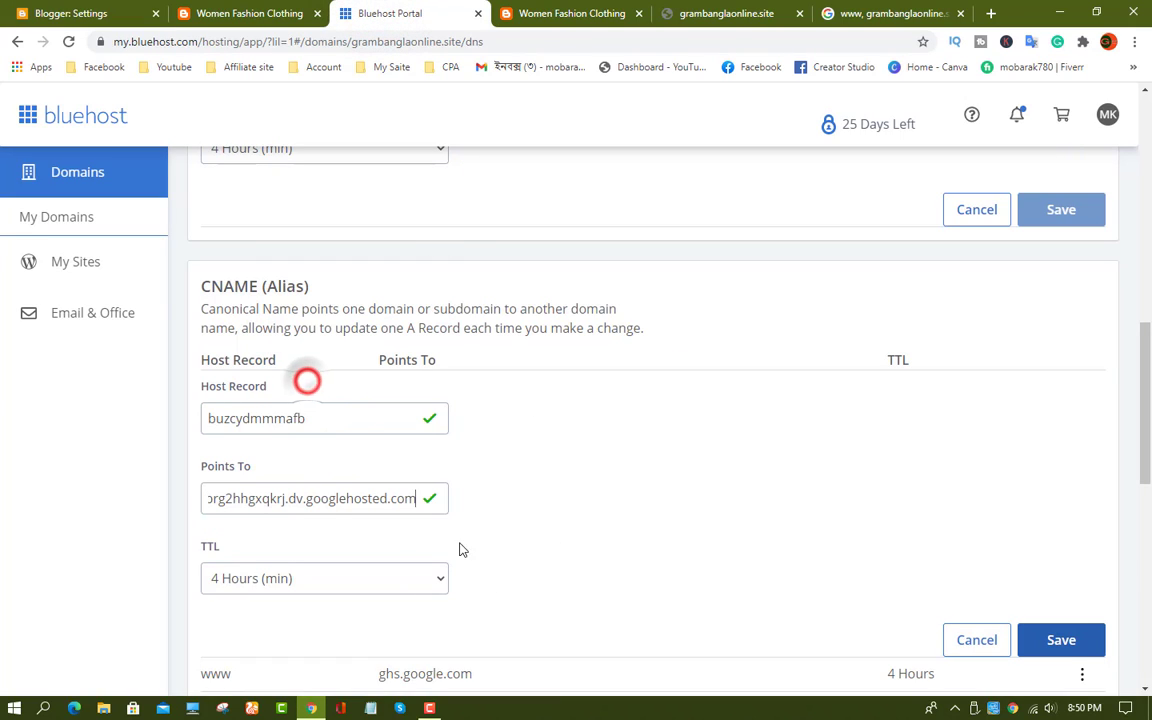
click(468, 503)
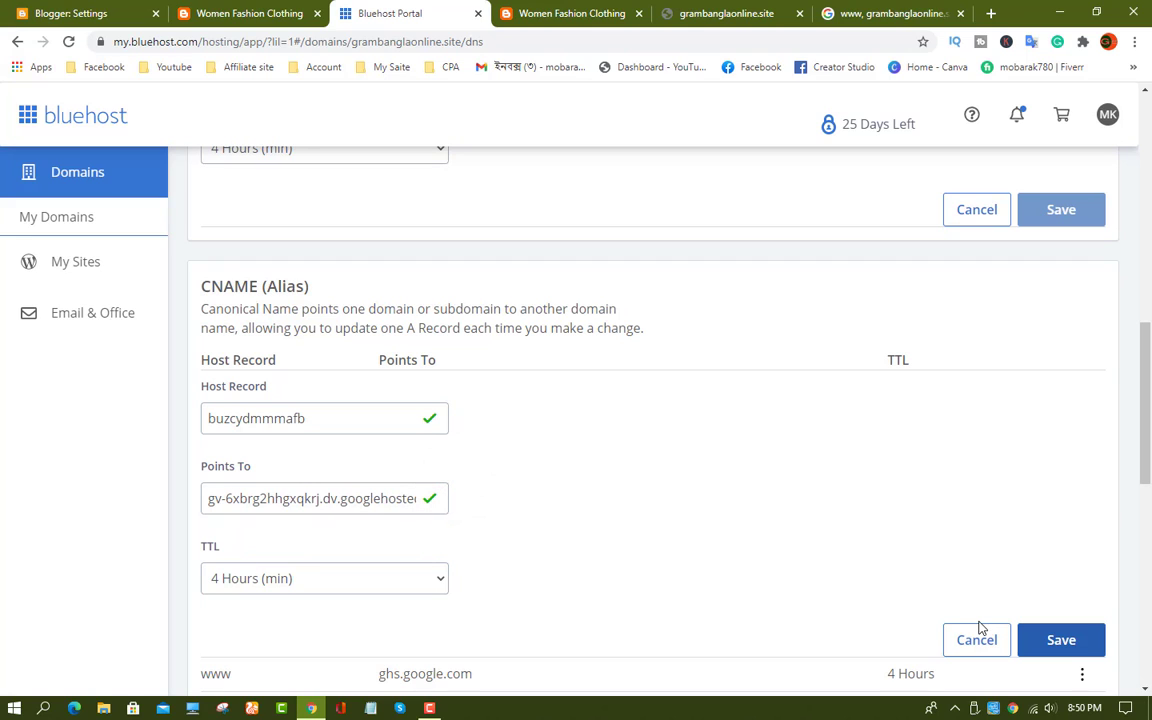
click(1075, 648)
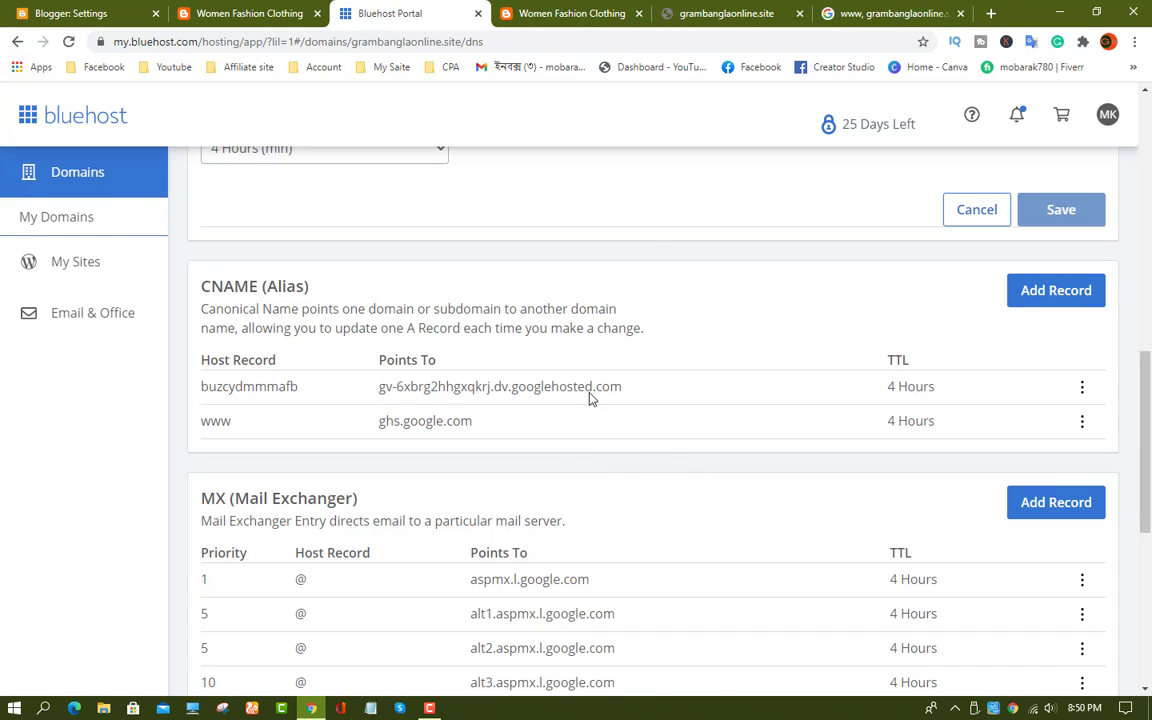
click(95, 13)
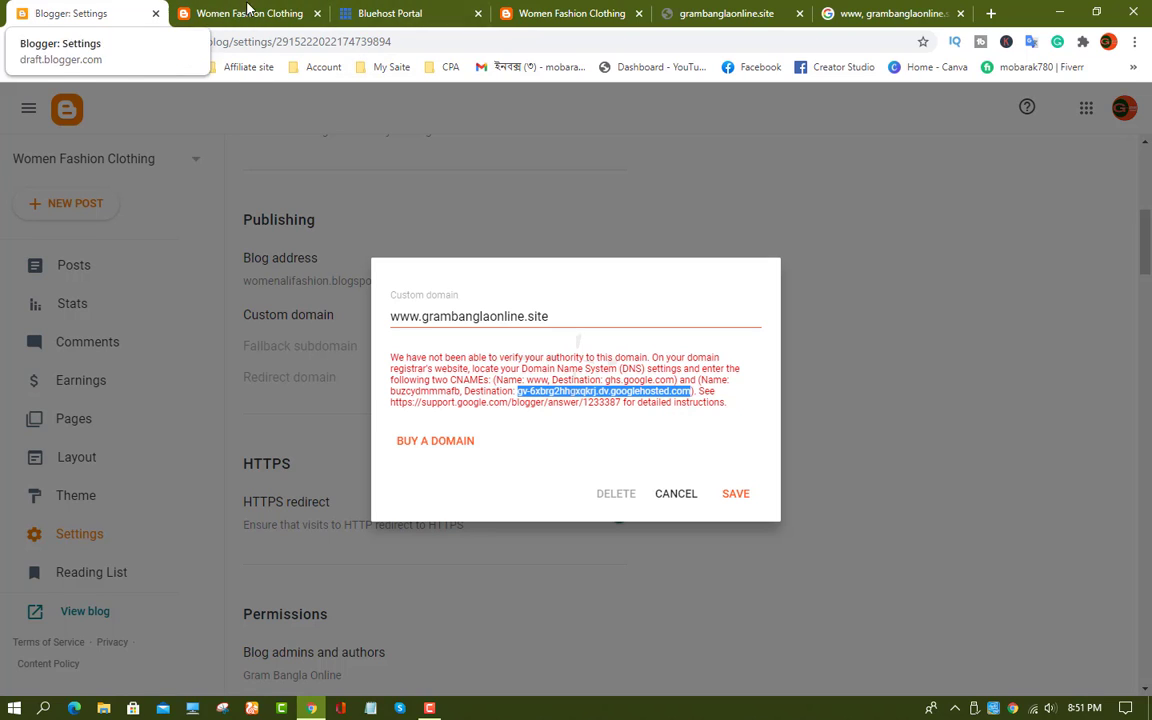
click(734, 495)
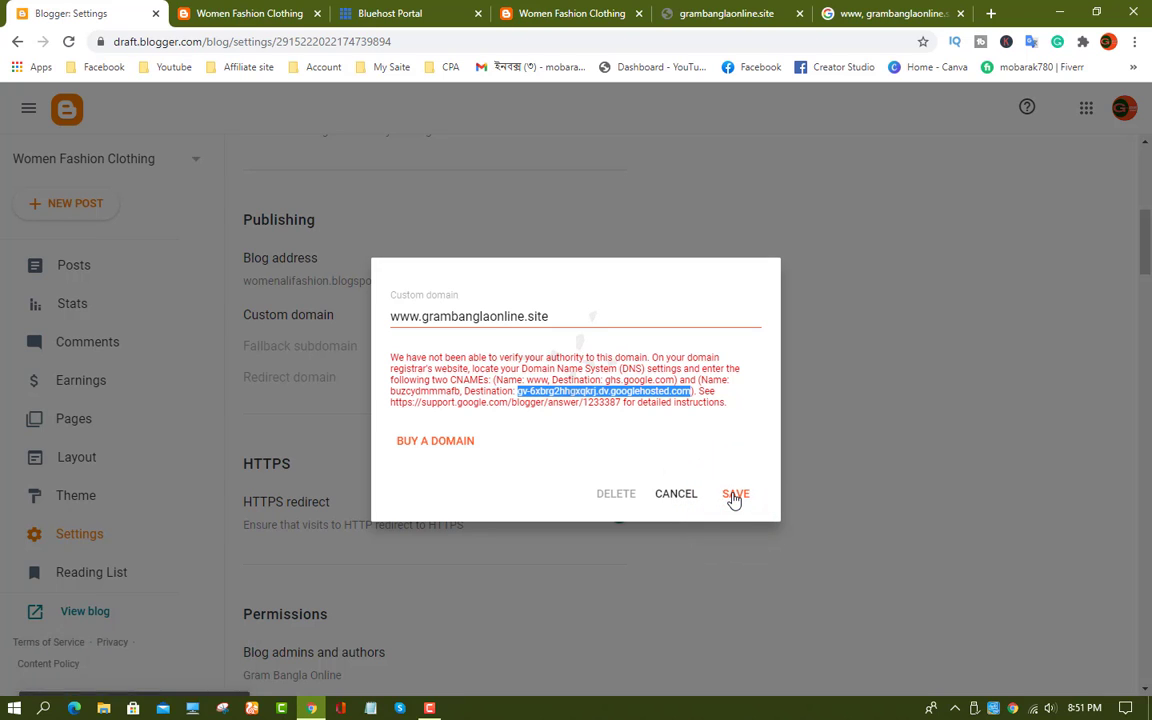
click(390, 13)
right_click(390, 13)
click(445, 88)
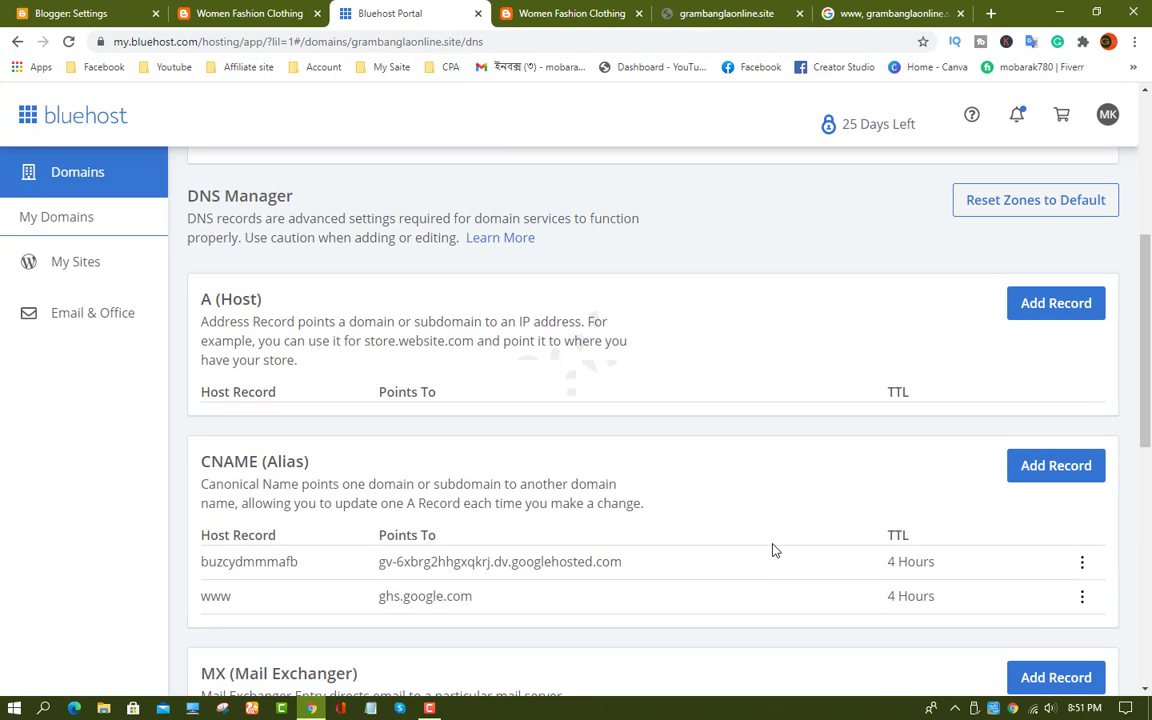
scroll(775, 549, down, 1)
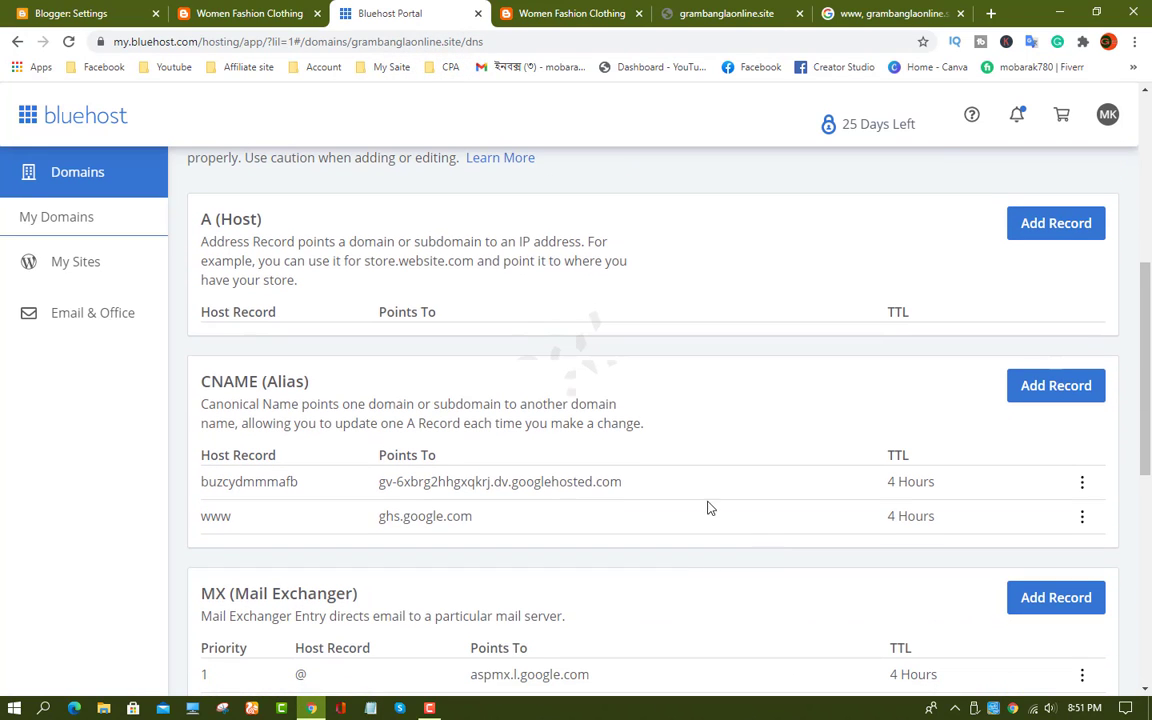
click(70, 13)
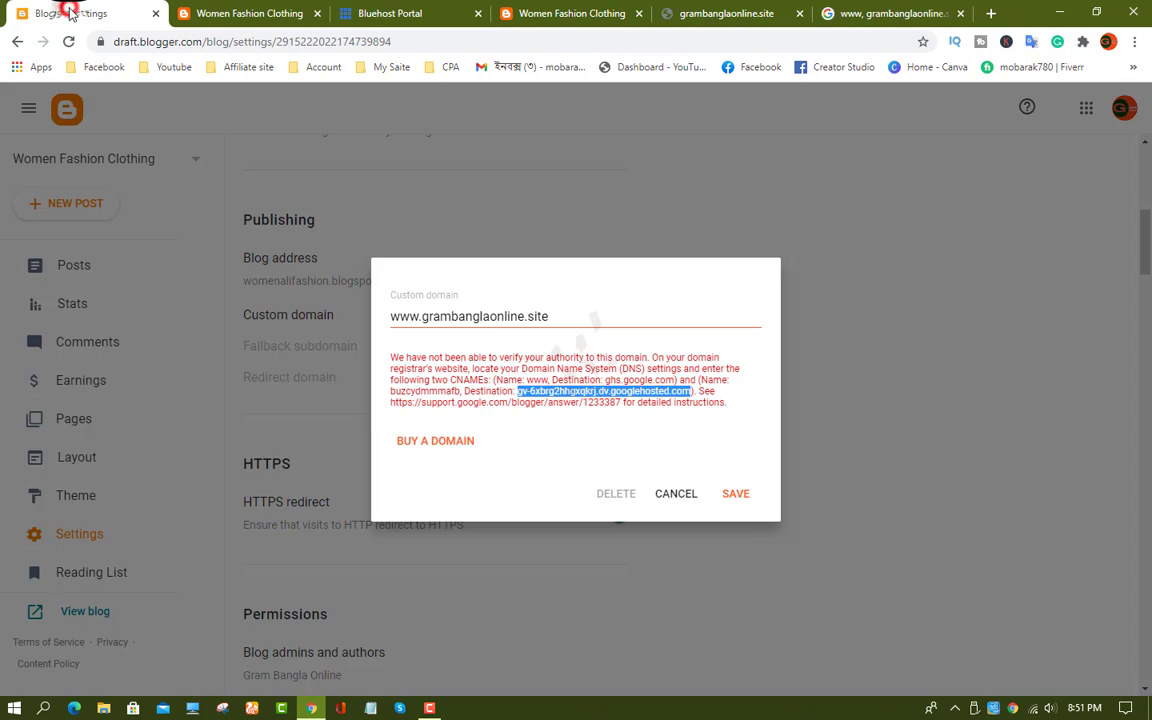
click(735, 494)
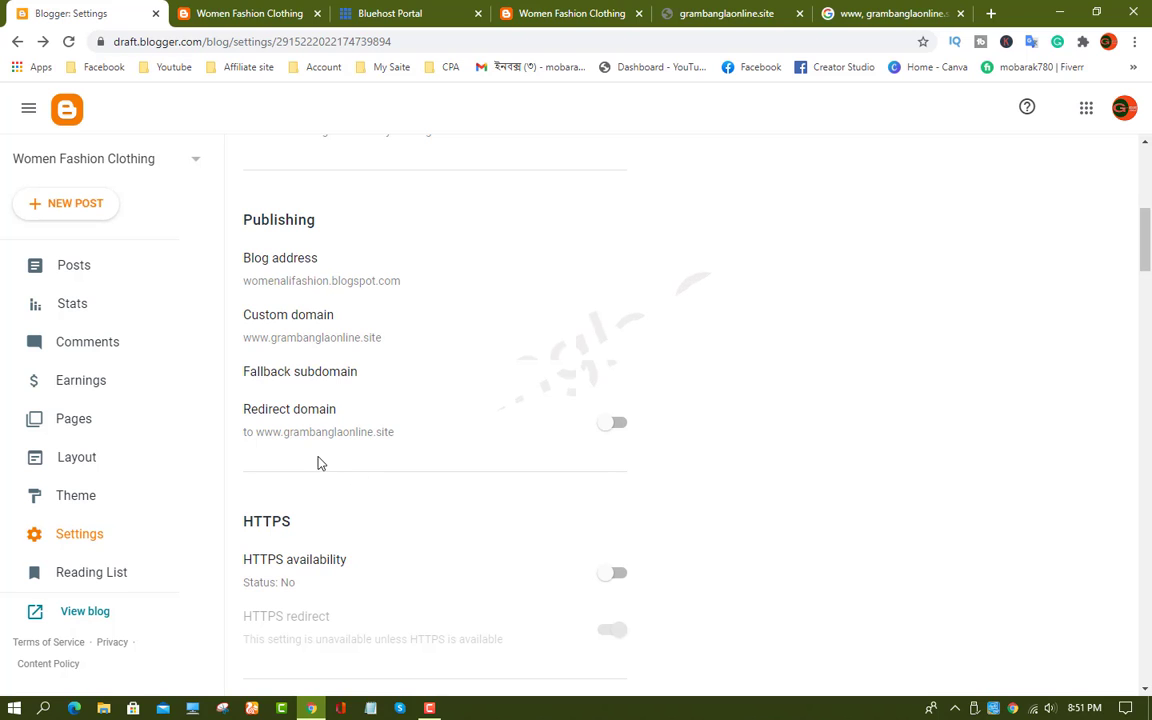
- Review the blog address, custom domain and redirect domain in Blogger's Publishing settings, leaving the blog address as it is
scroll(350, 404, up, 1)
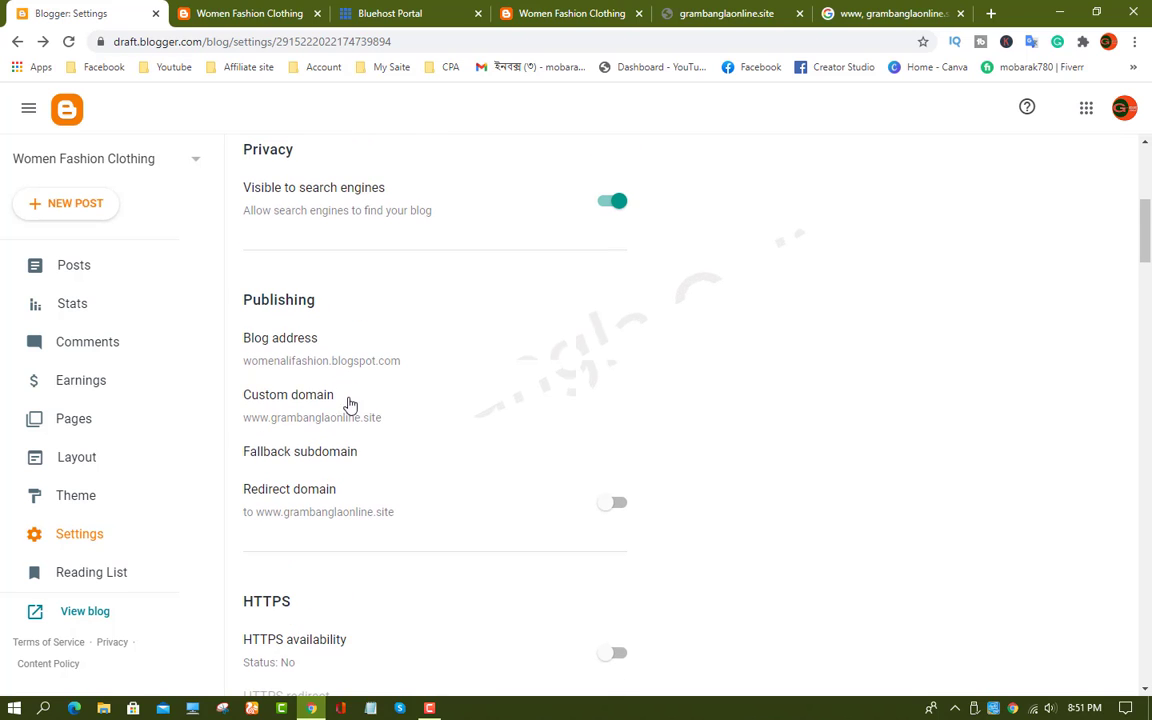
drag(243, 342, 337, 342)
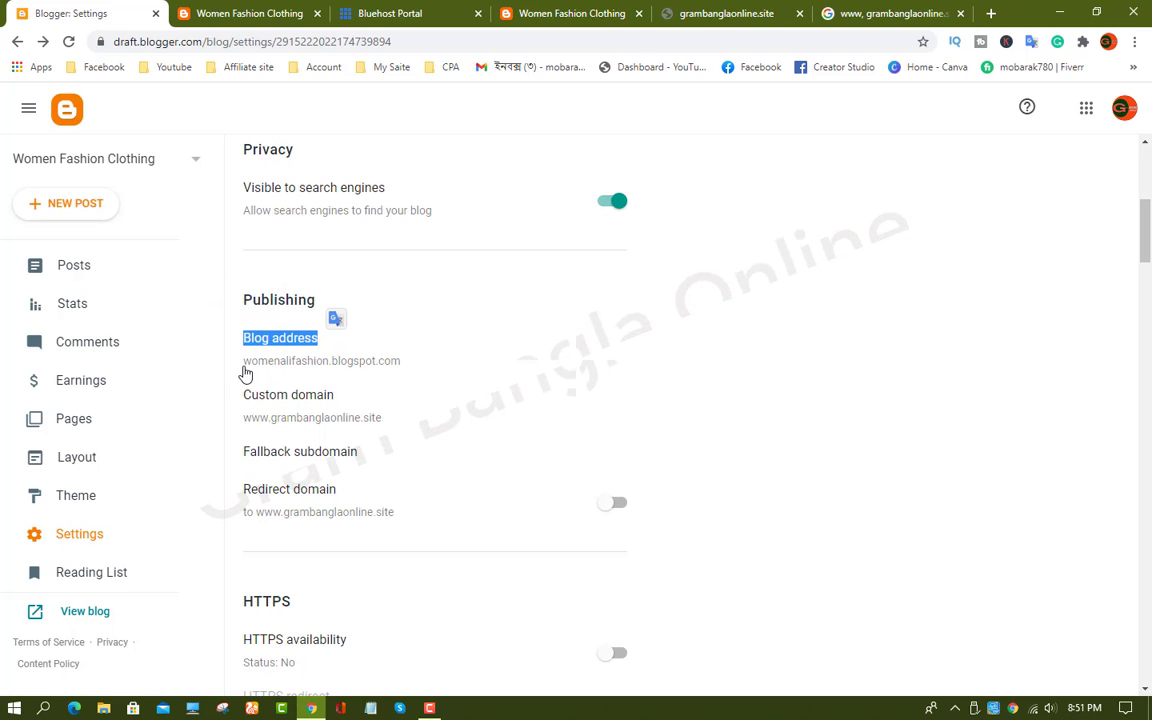
drag(243, 361, 419, 376)
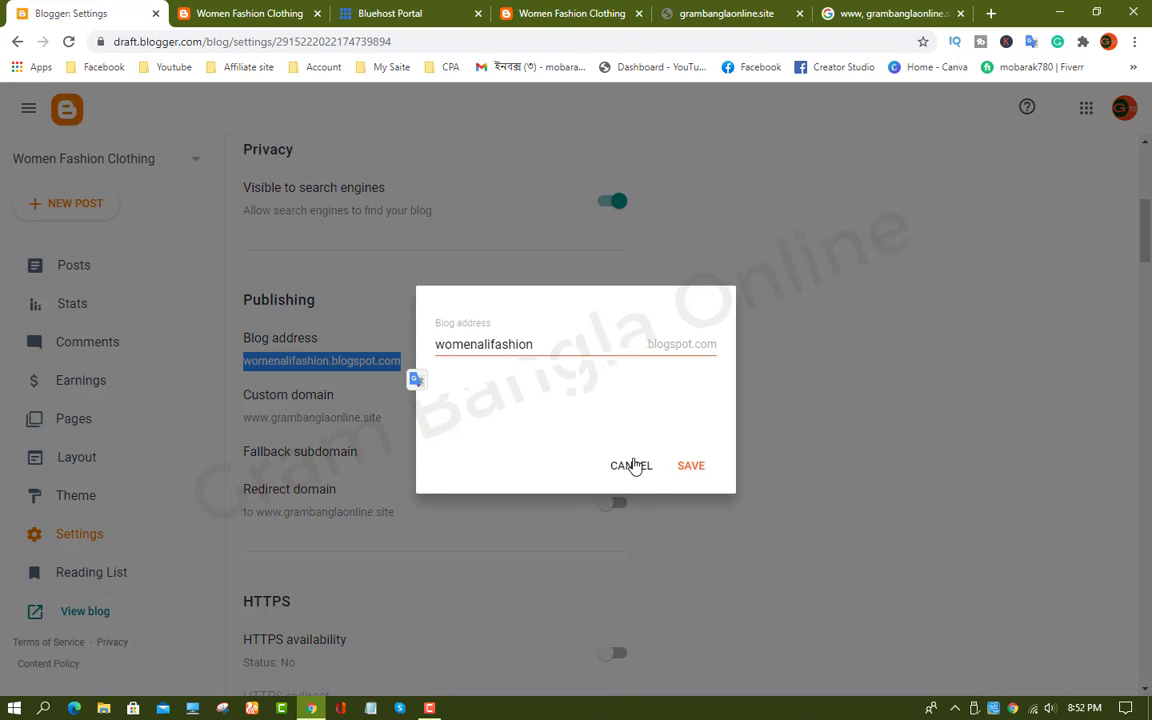
click(632, 465)
scroll(300, 400, down, 1)
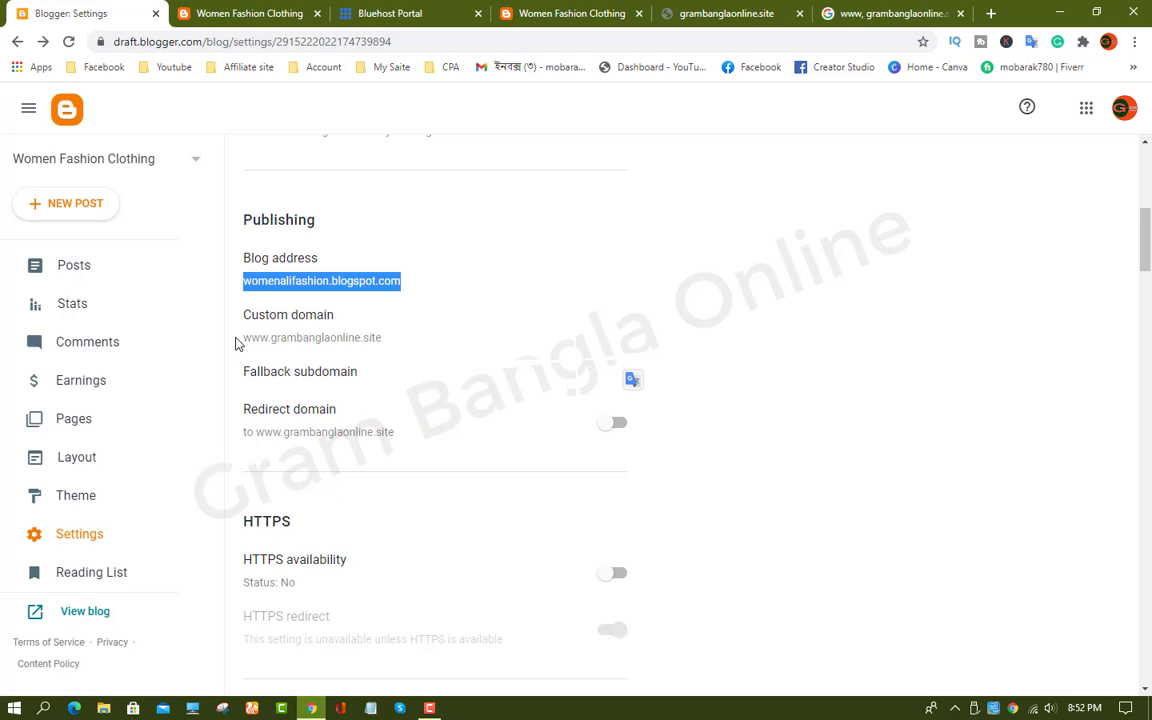
drag(237, 343, 390, 348)
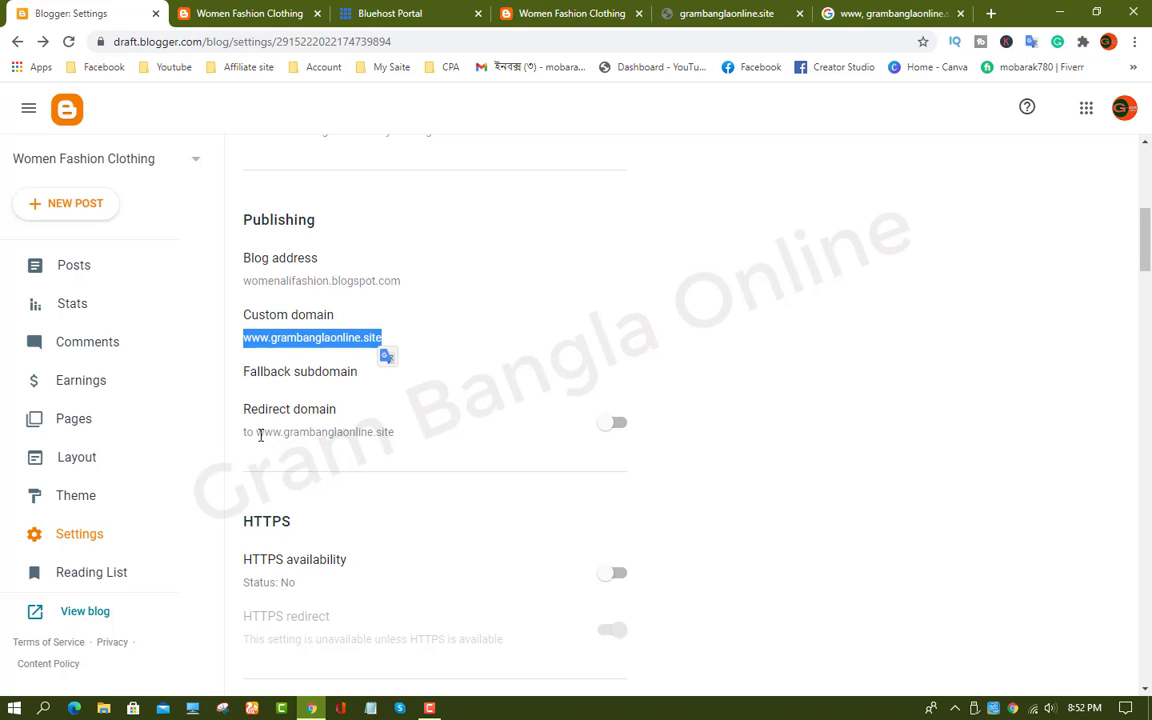
click(240, 421)
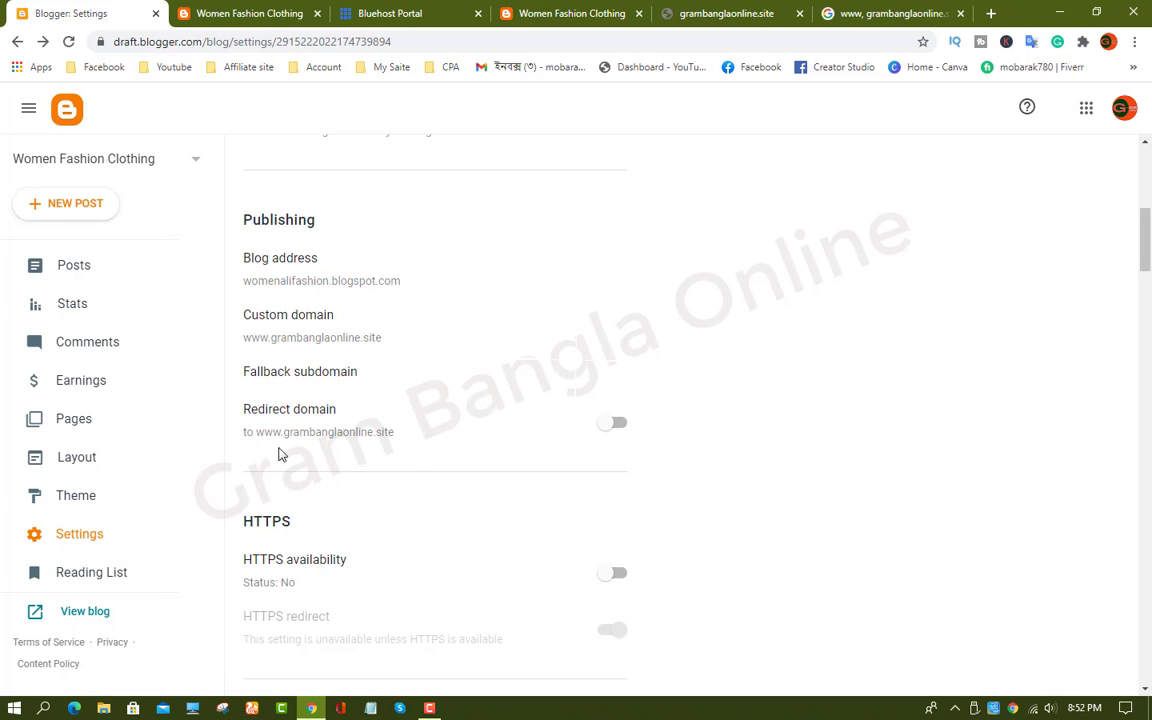
drag(255, 432, 404, 438)
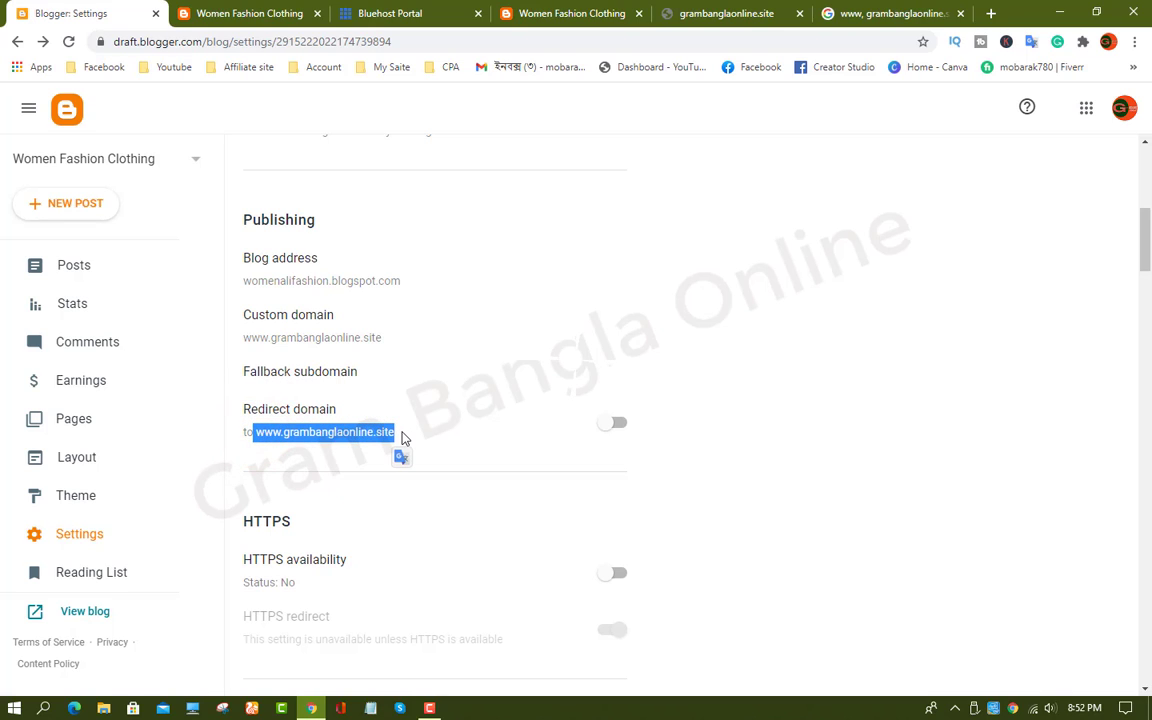
click(402, 435)
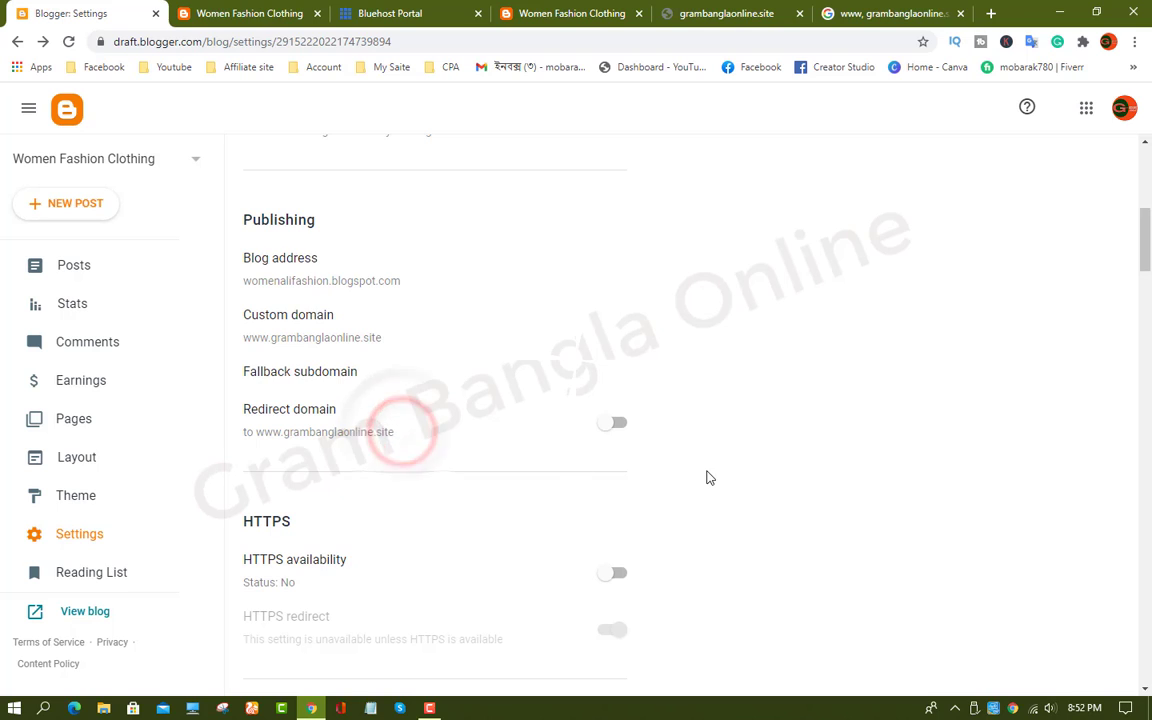
scroll(680, 495, up, 1)
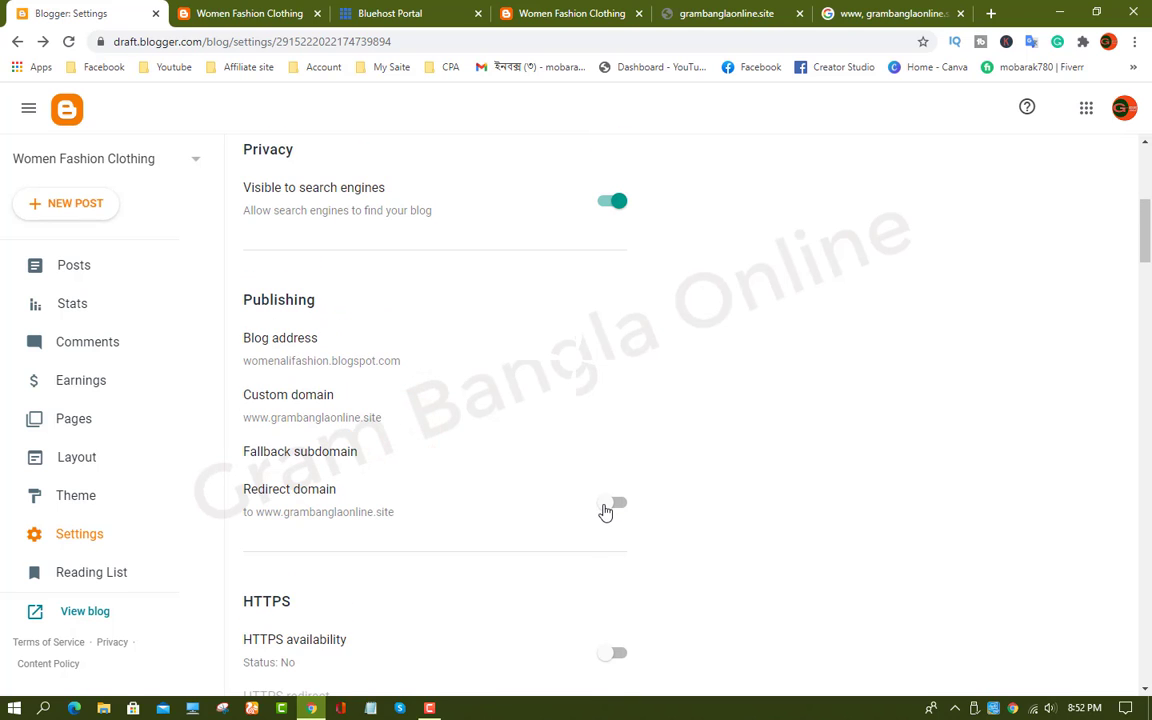
click(606, 505)
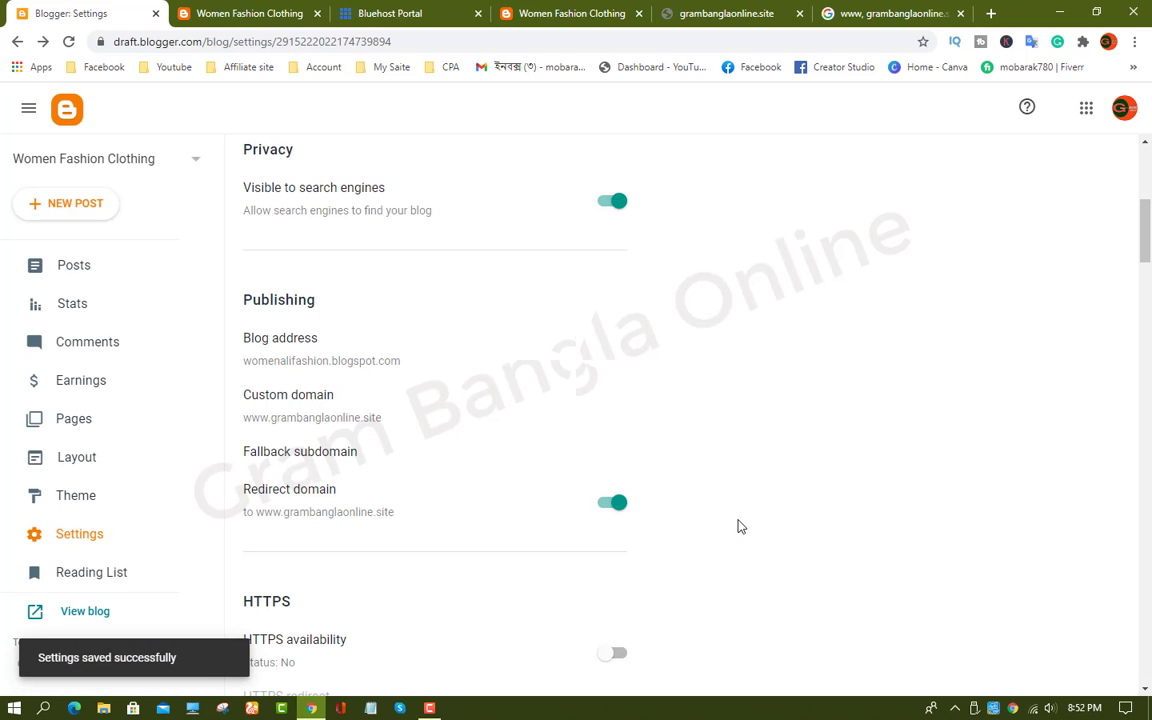
scroll(735, 528, up, 1)
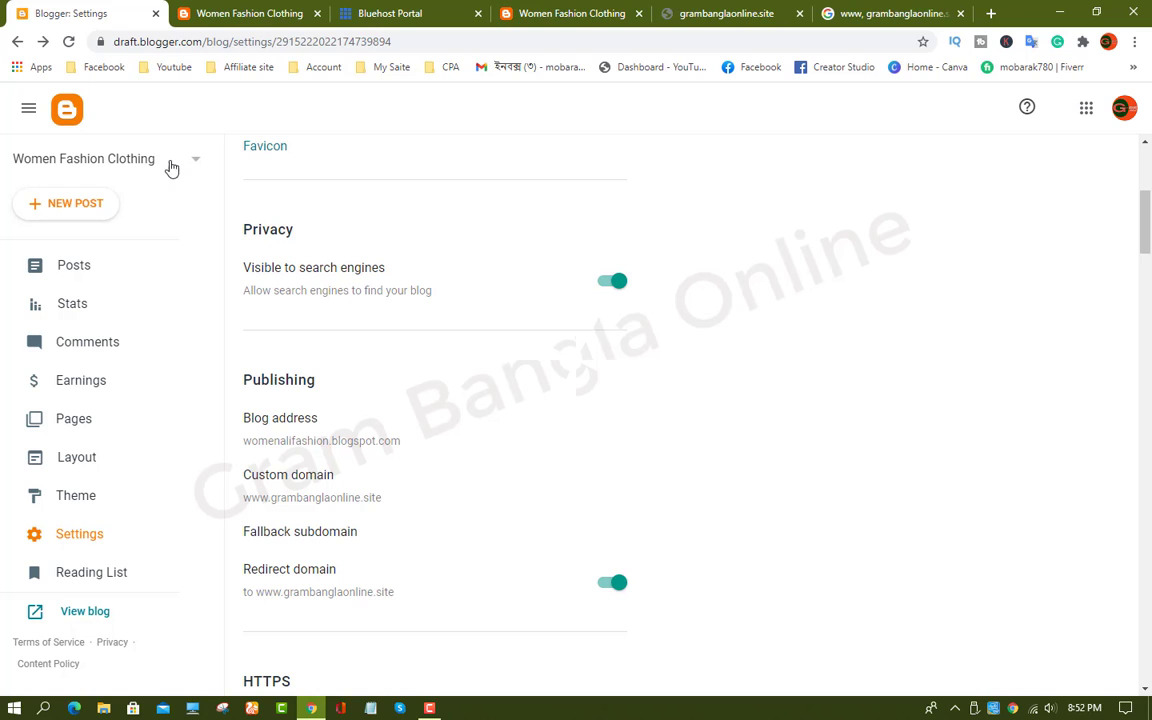
click(215, 13)
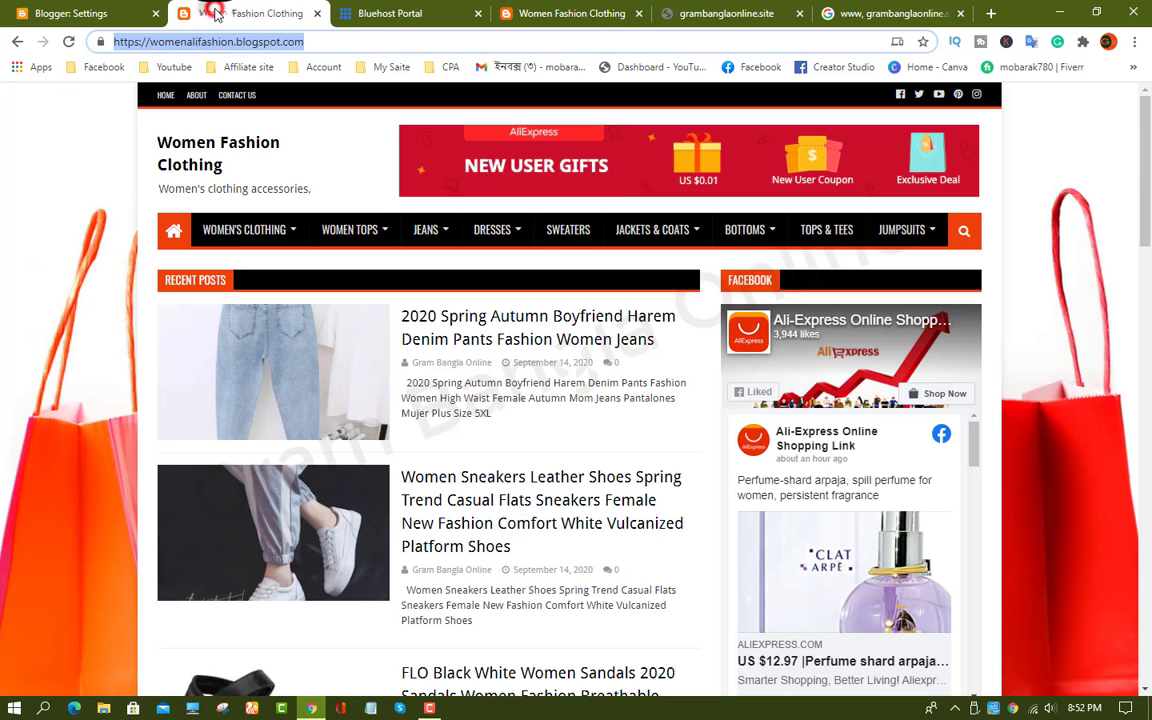
- Open the live blog from Blogger's settings page and check the domain shown in its web address
click(88, 13)
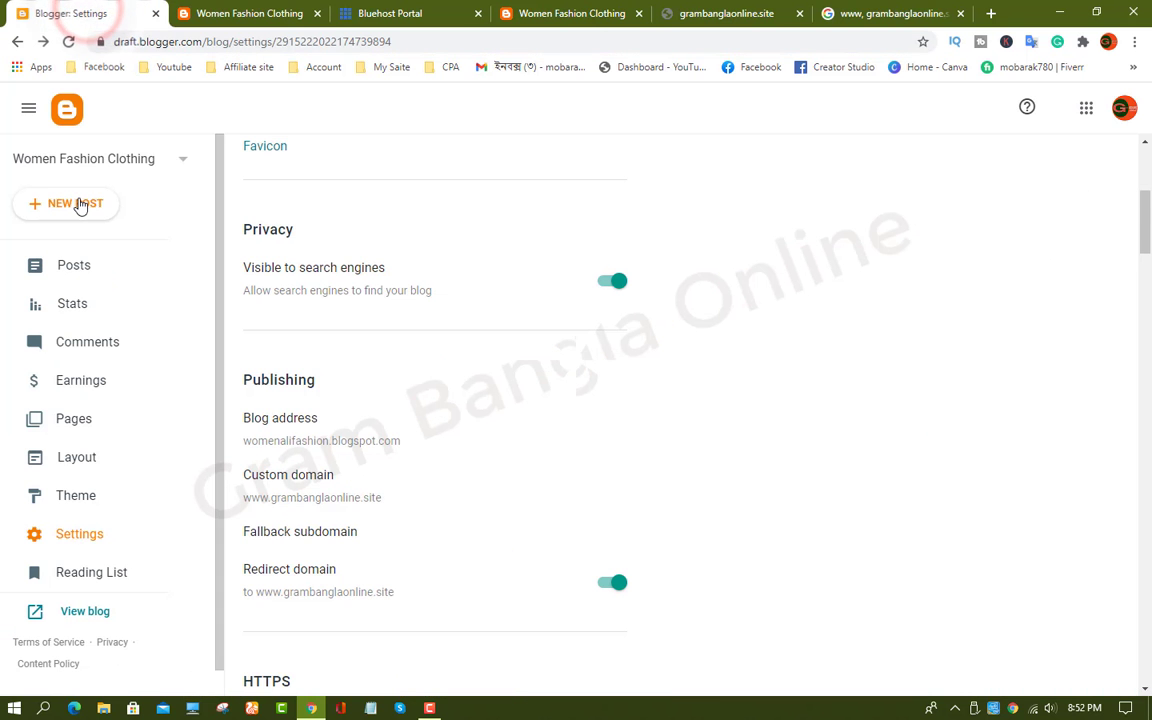
click(76, 617)
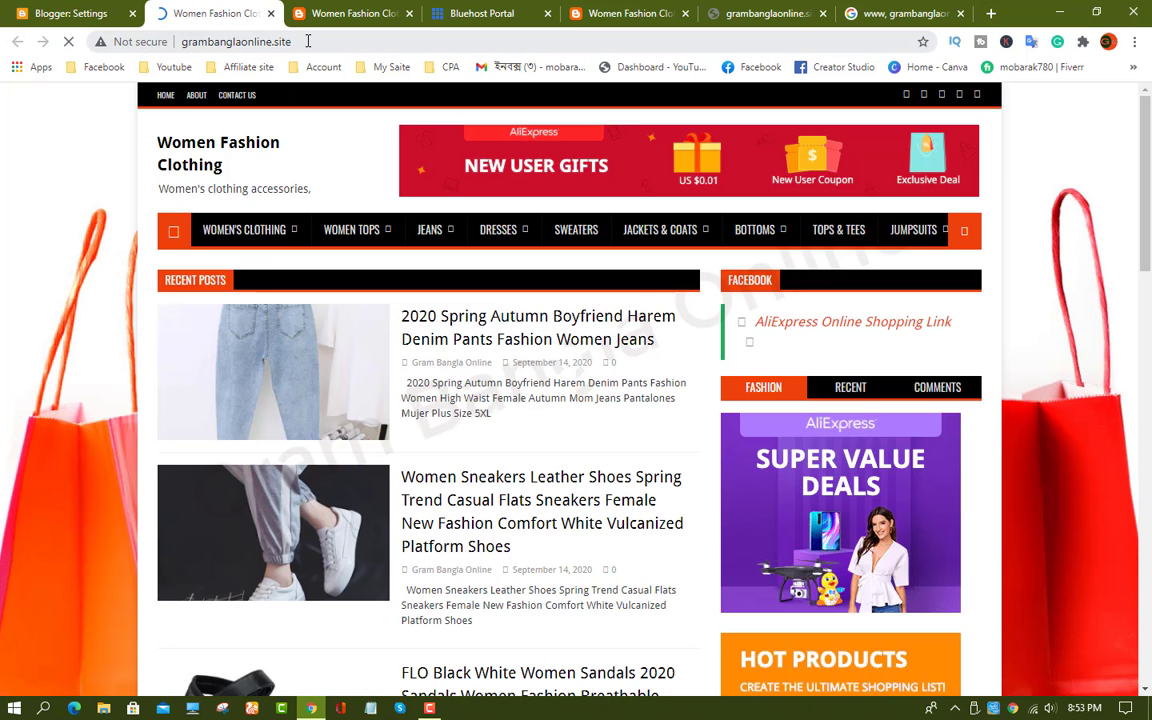
click(303, 41)
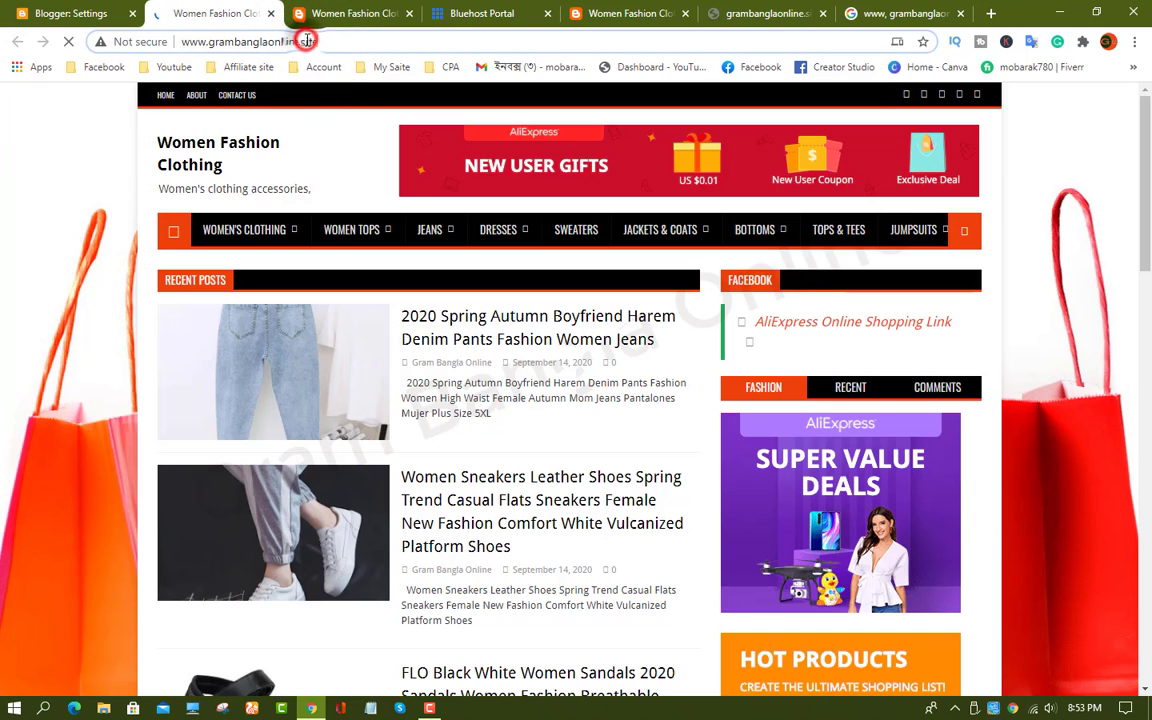
drag(328, 42, 181, 50)
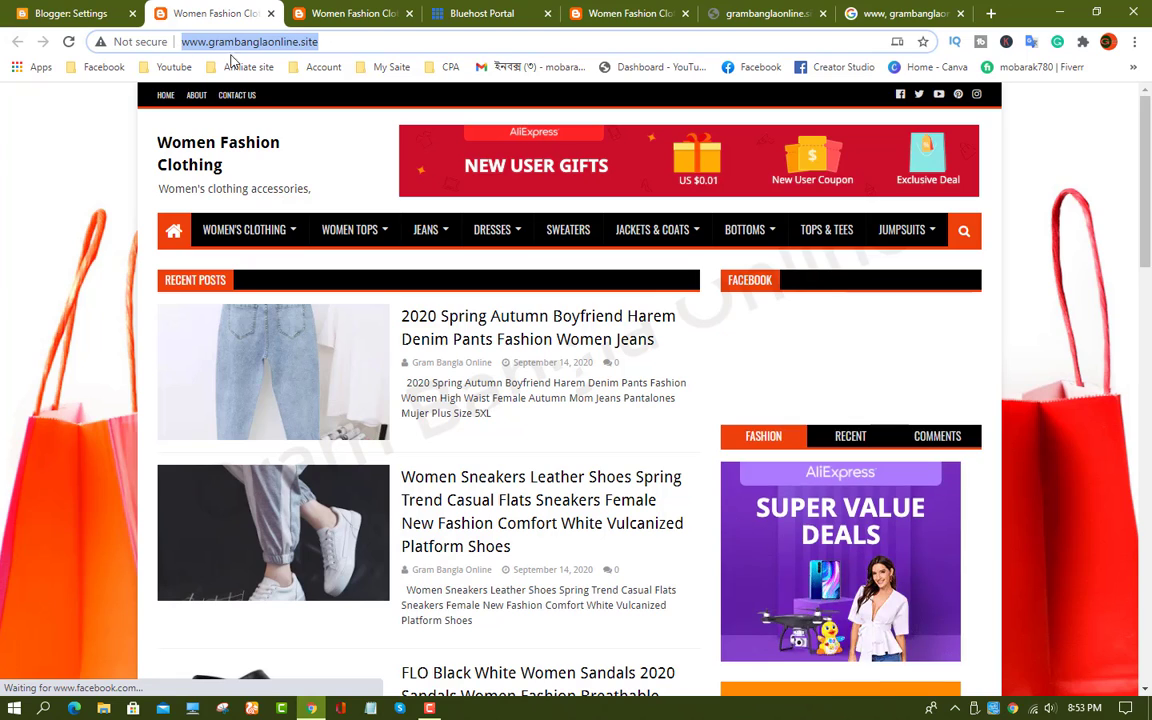
click(342, 41)
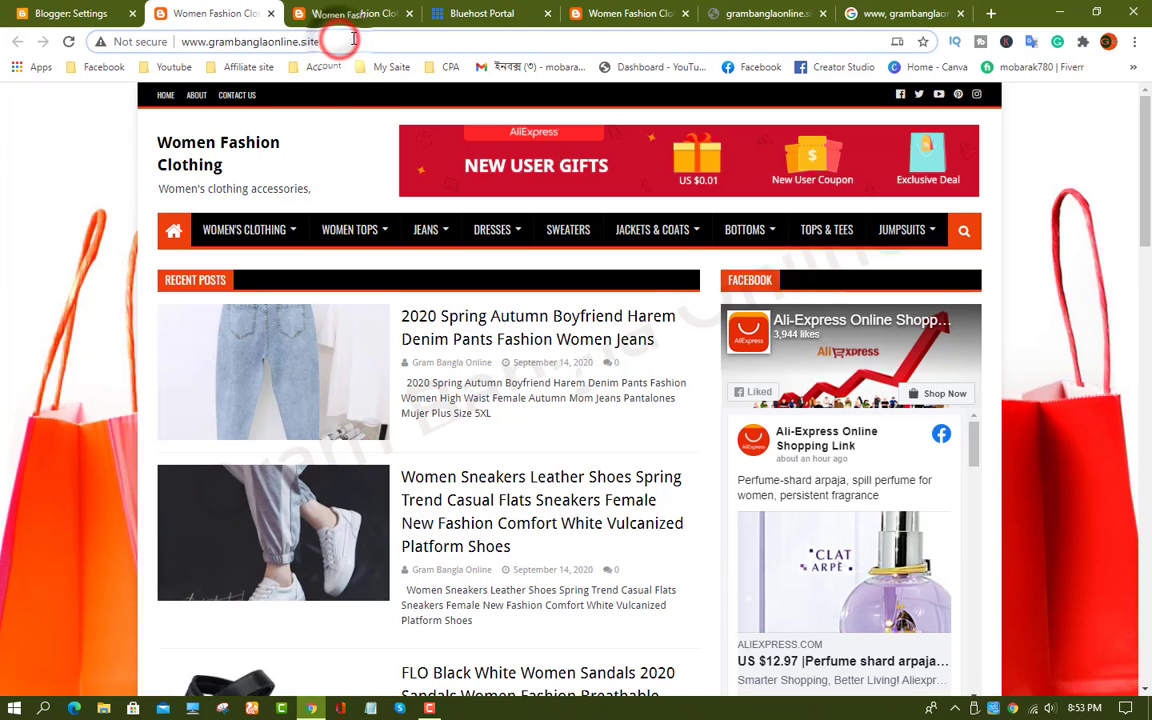
drag(345, 41, 181, 42)
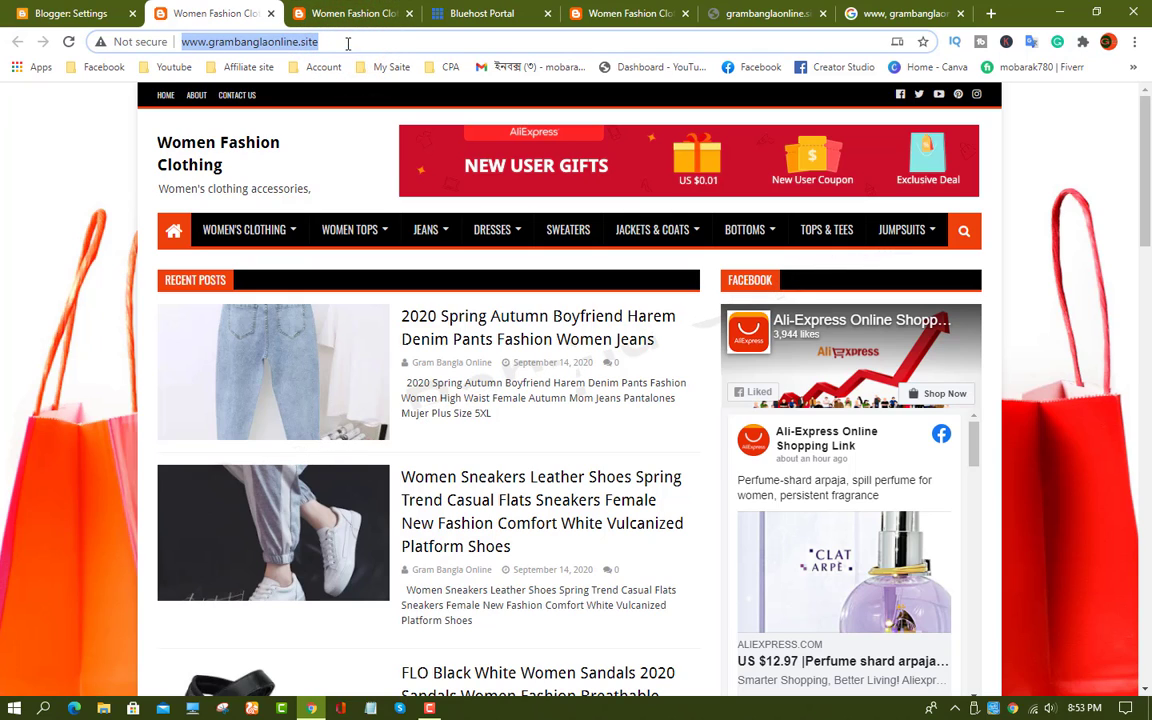
drag(348, 42, 160, 56)
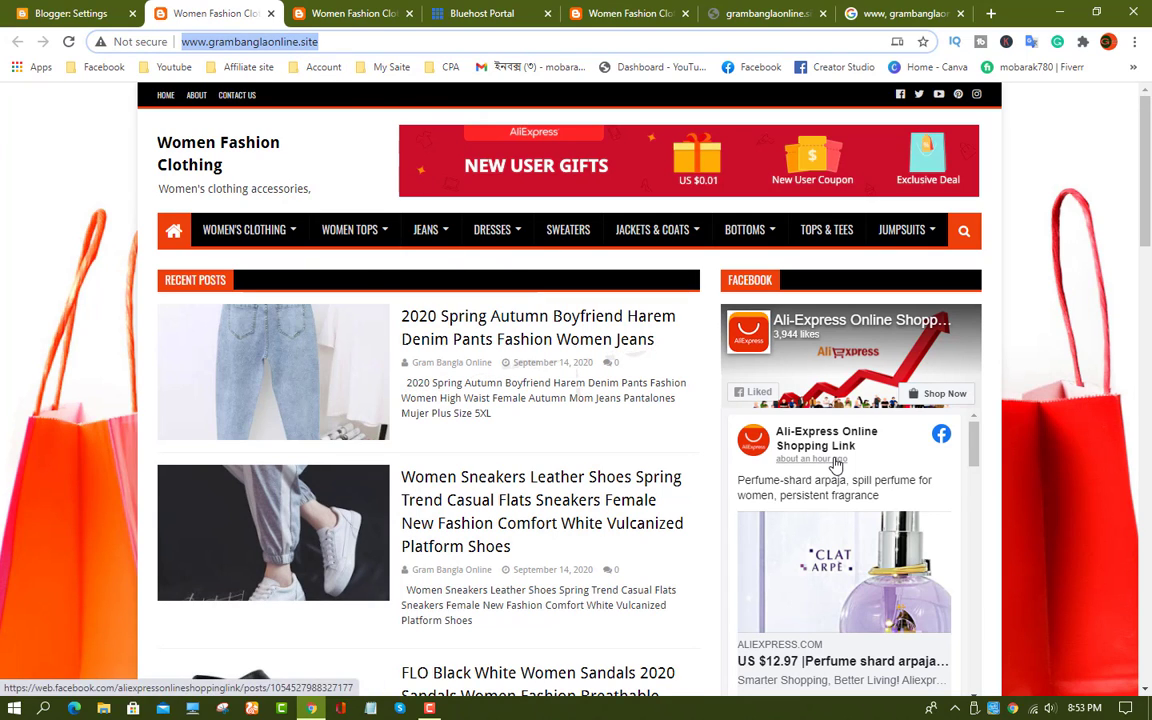
- Look over the posts on the live blog's home page and return to Blogger's Publishing settings
scroll(485, 490, down, 3)
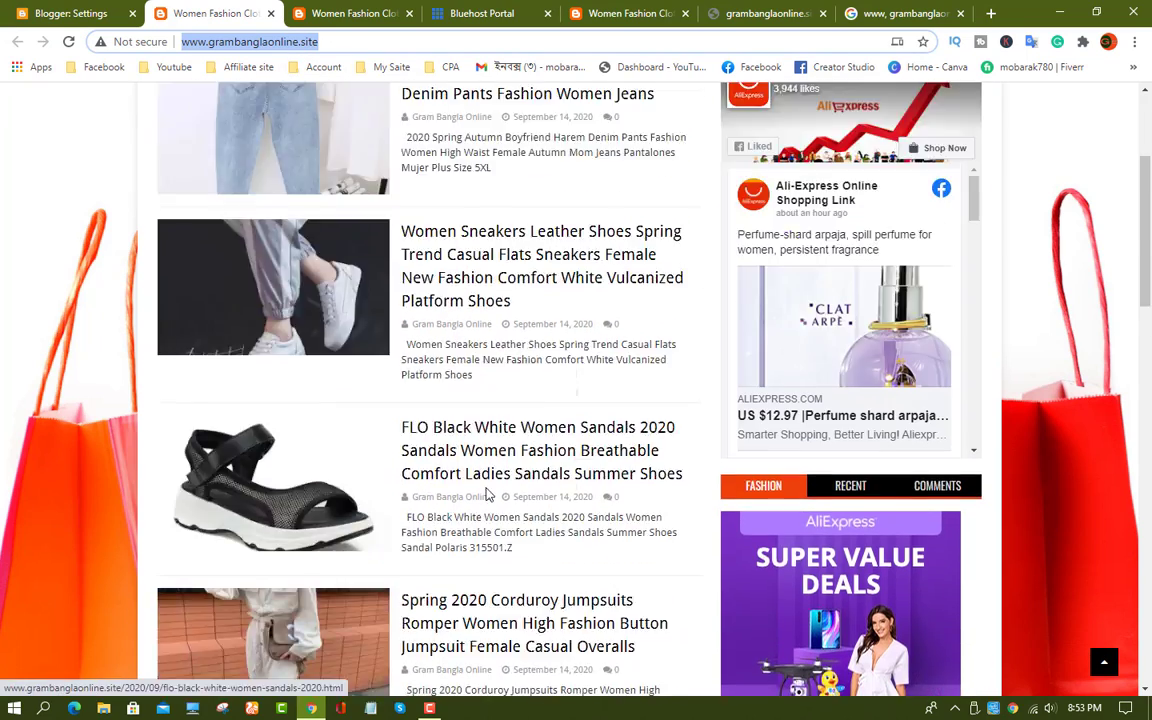
scroll(487, 494, up, 3)
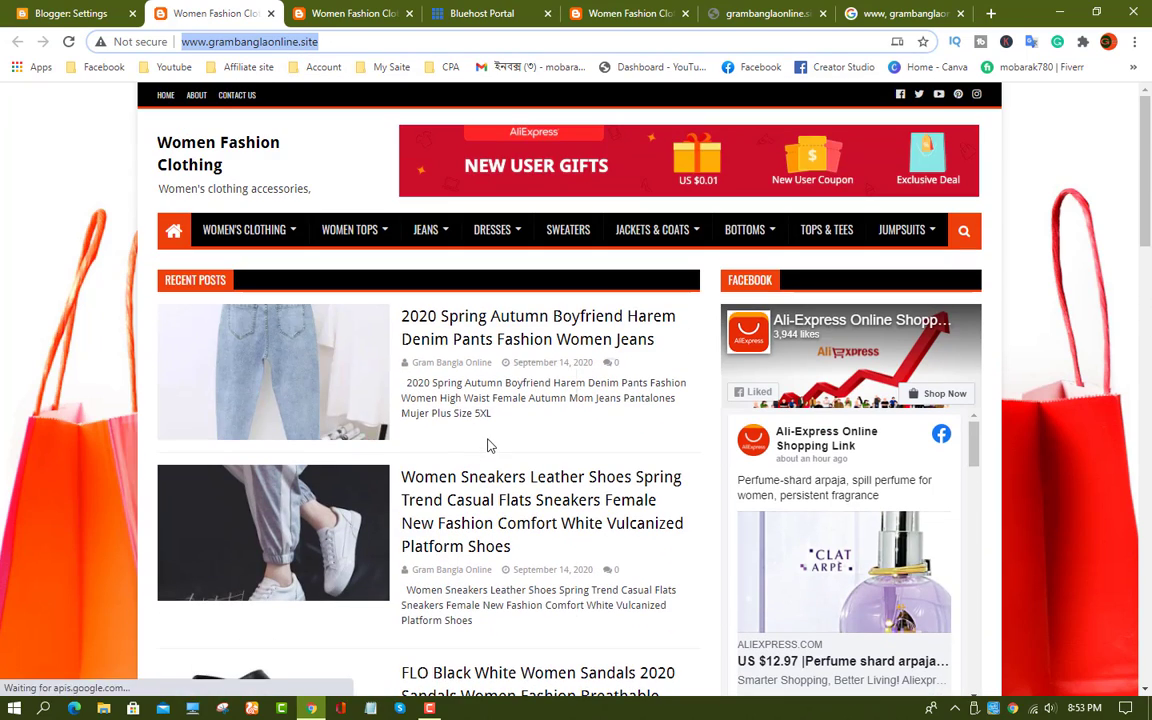
click(51, 14)
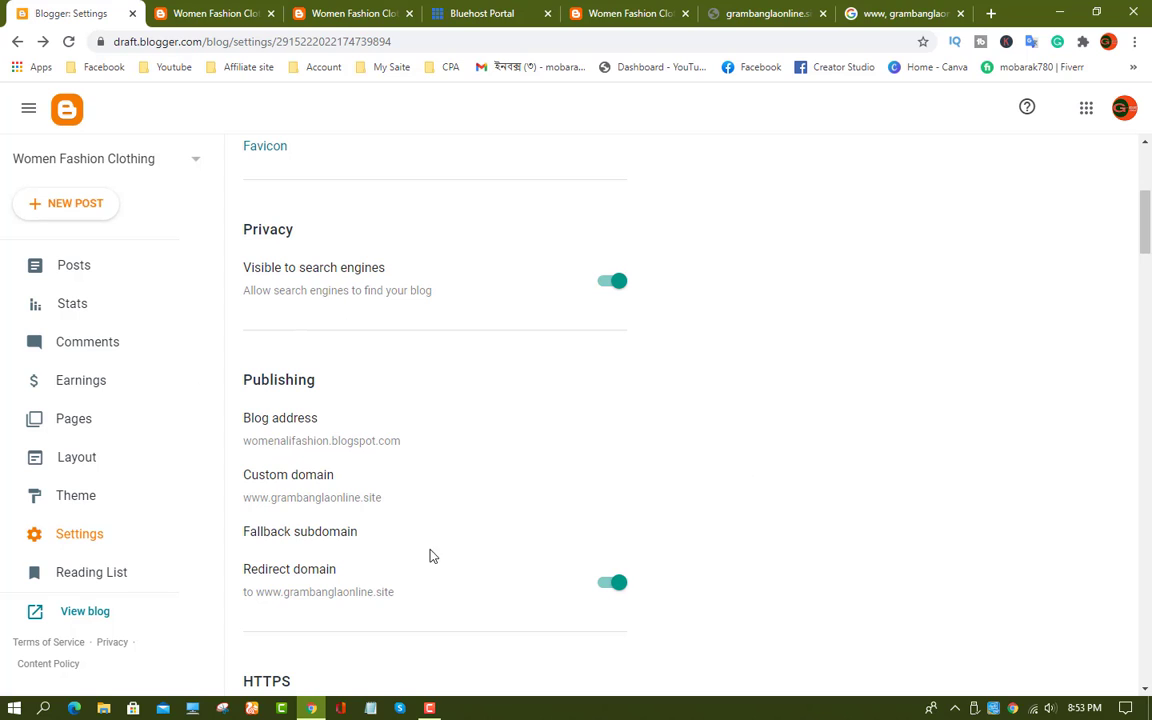